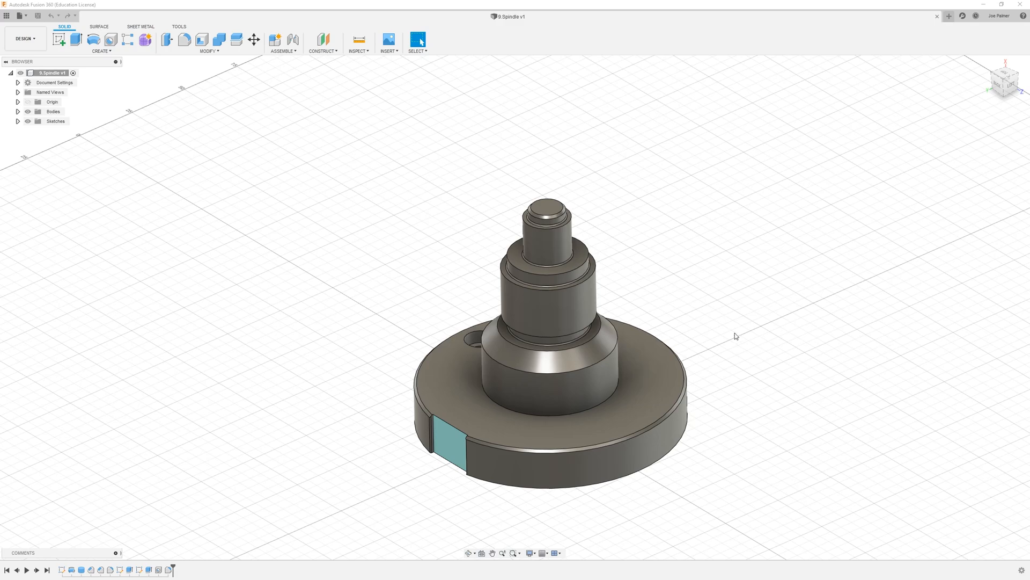
- Examine the finished spindle's stepped shaft, flange, counterbored hole and flat from the side and from above
scroll(594, 294, "down", 2)
scroll(607, 333, "up", 3)
middle_click_drag(607, 342, 596, 338, "shift")
scroll(595, 339, "up", 2)
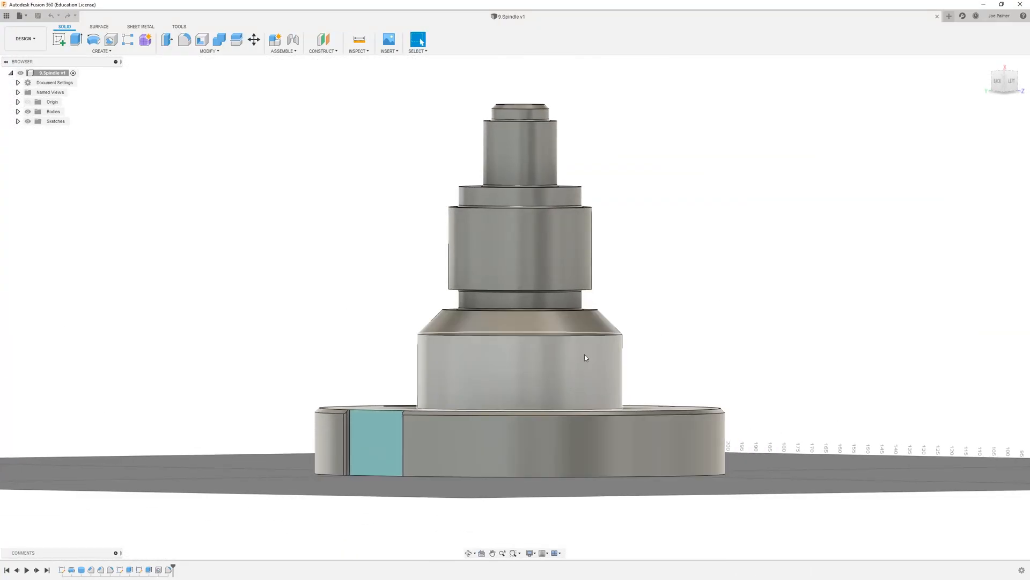
middle_click_drag(648, 280, 506, 420, "shift")
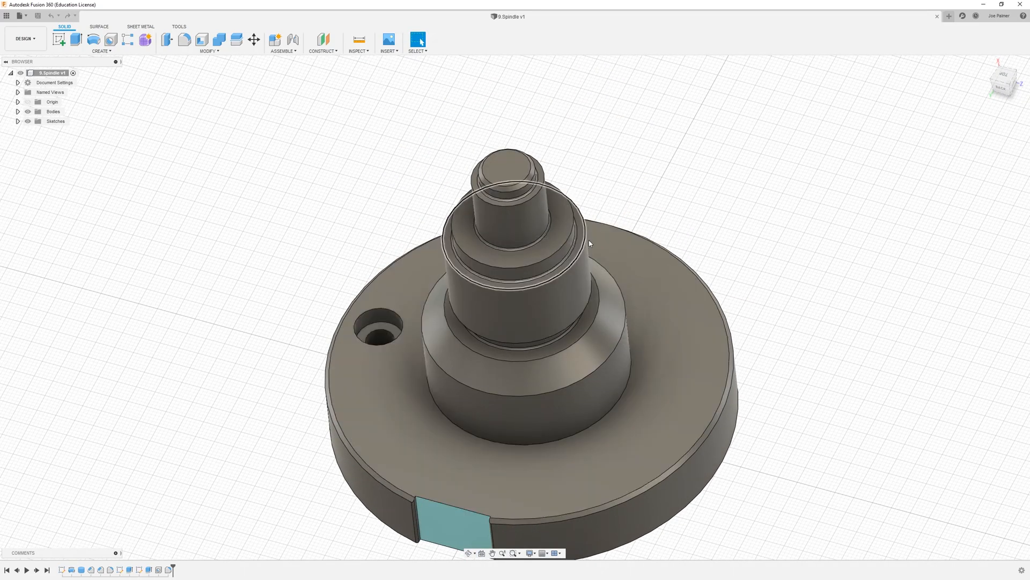
- Create a new design and start a sketch on the front plane
left_click(949, 16)
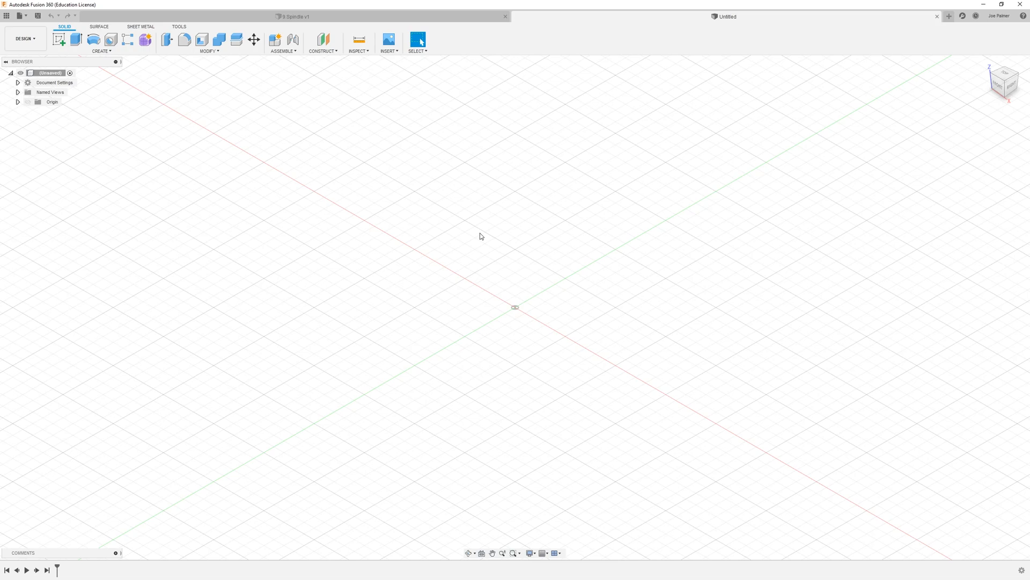
left_click(60, 40)
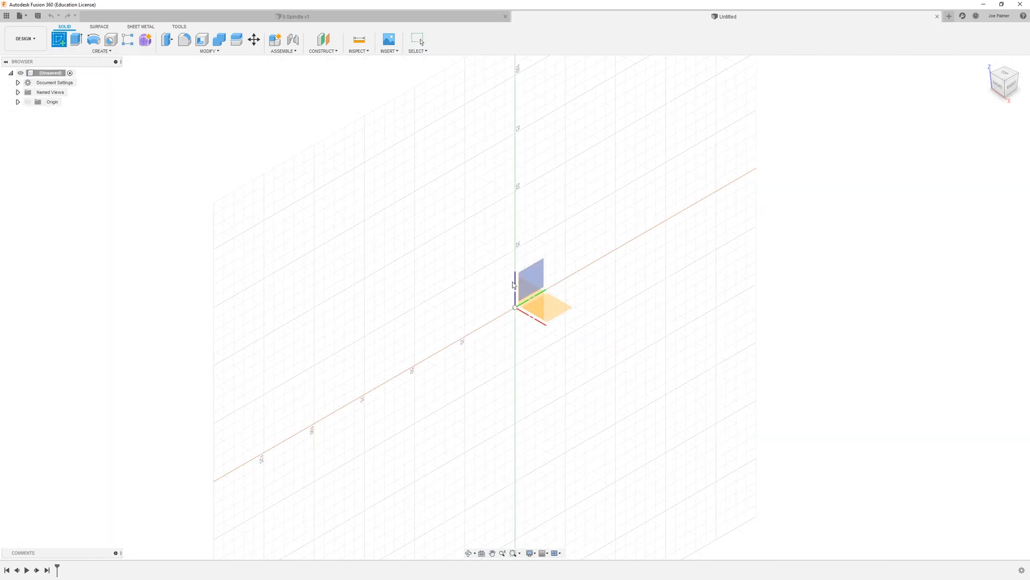
left_click(534, 301)
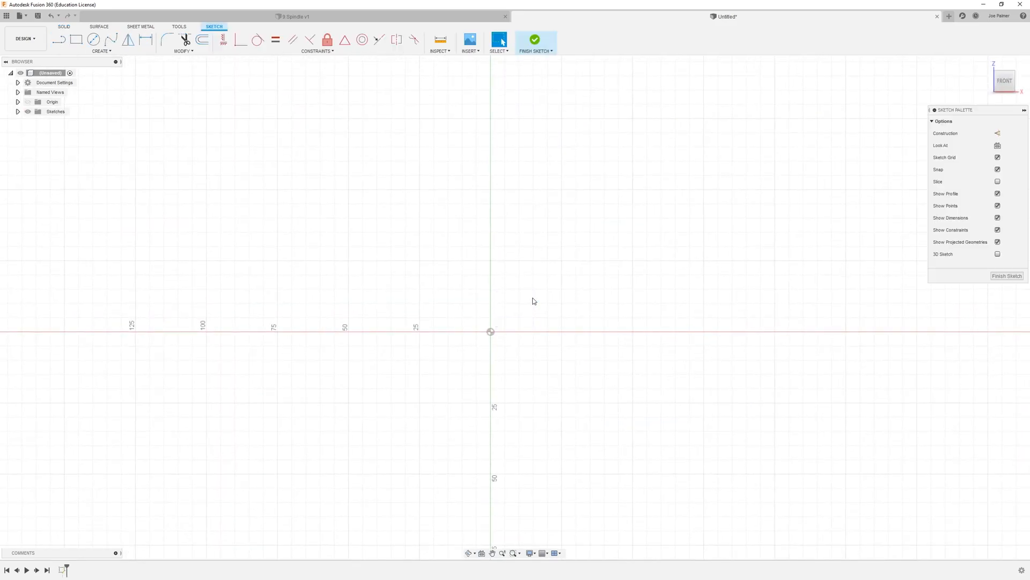
- Sketch a vertical line about 71 mm long straight up from the origin as the spindle's axis
left_click(62, 42)
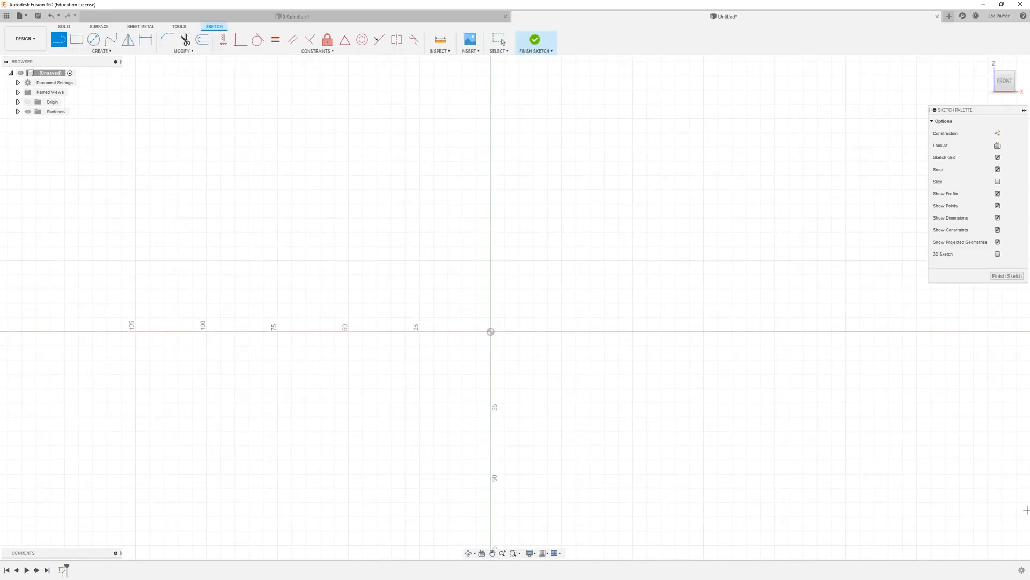
scroll(494, 355, "down", 3)
scroll(505, 294, "up", 4)
scroll(500, 309, "up", 1)
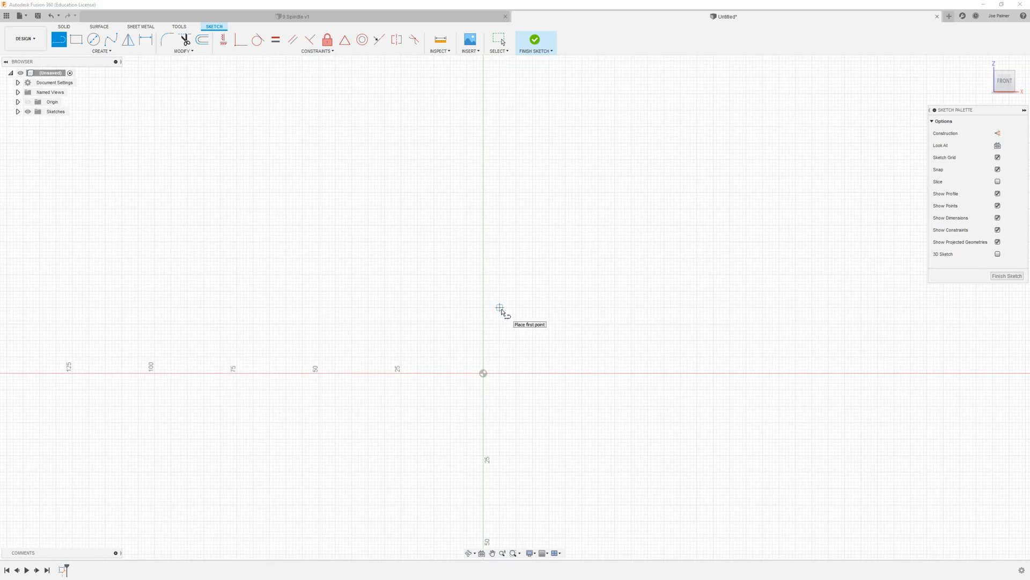
left_click(484, 373)
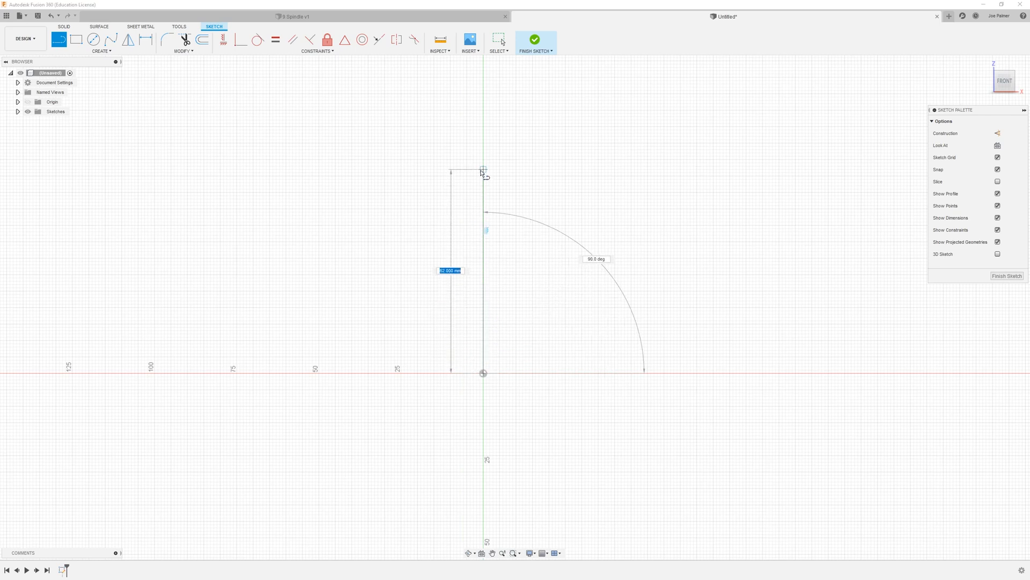
left_click(483, 141)
- Continue the line chain outward and downward from the axis's upper end, about 6 mm across first, to outline the shaft's upper shoulders
scroll(497, 141, "up", 3)
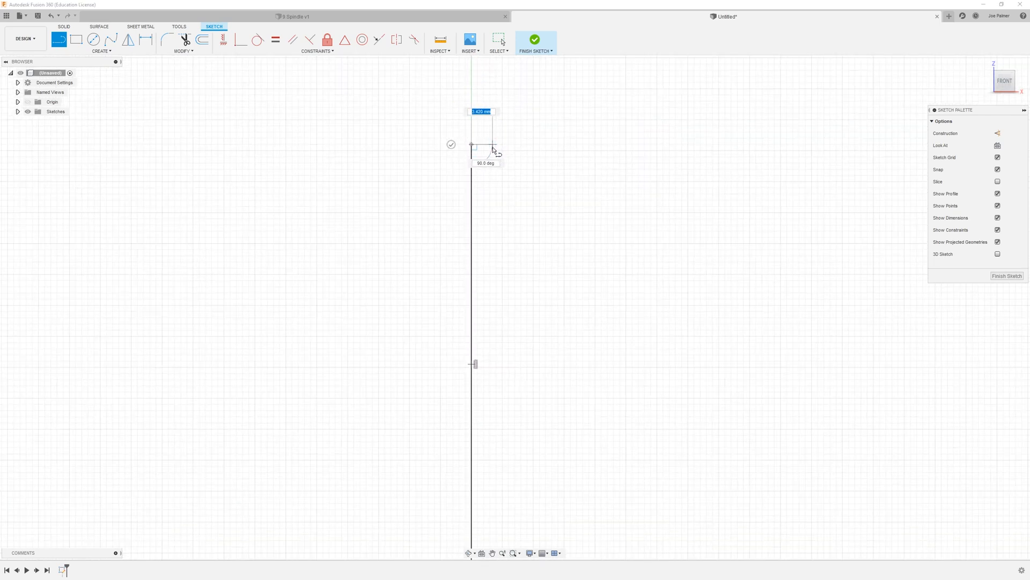
left_click(510, 144)
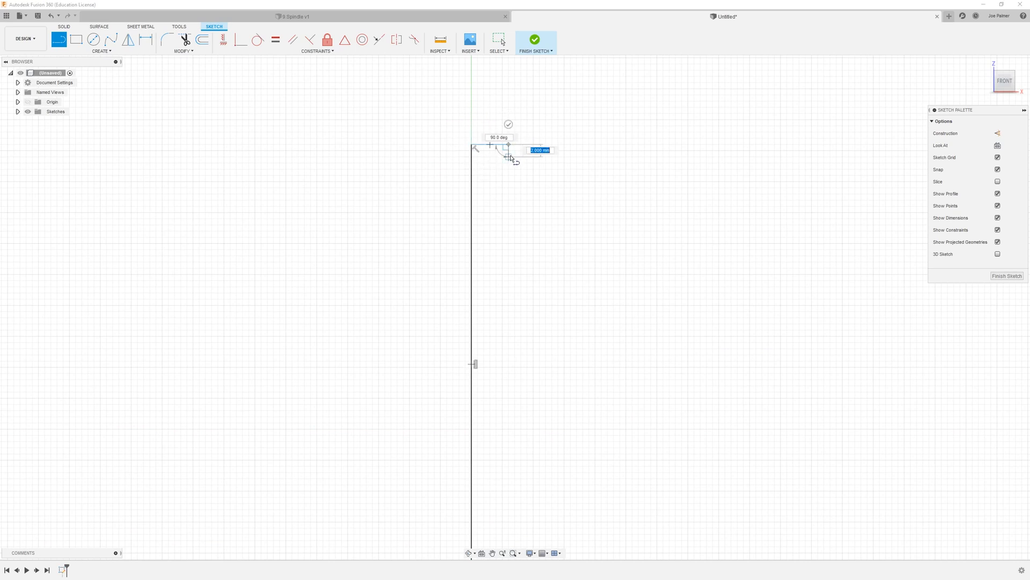
left_click_drag(525, 157, 521, 158)
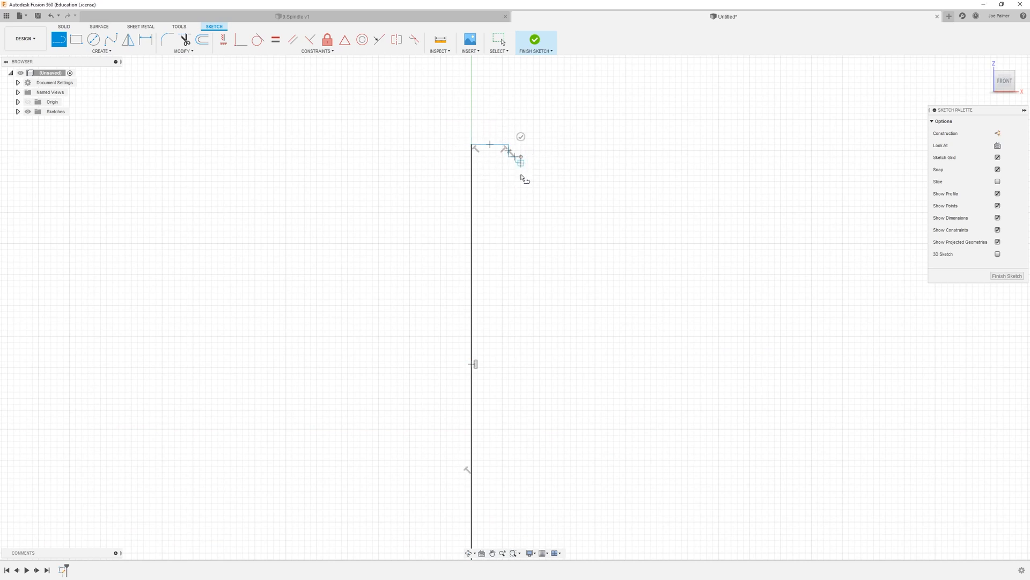
left_click(522, 226)
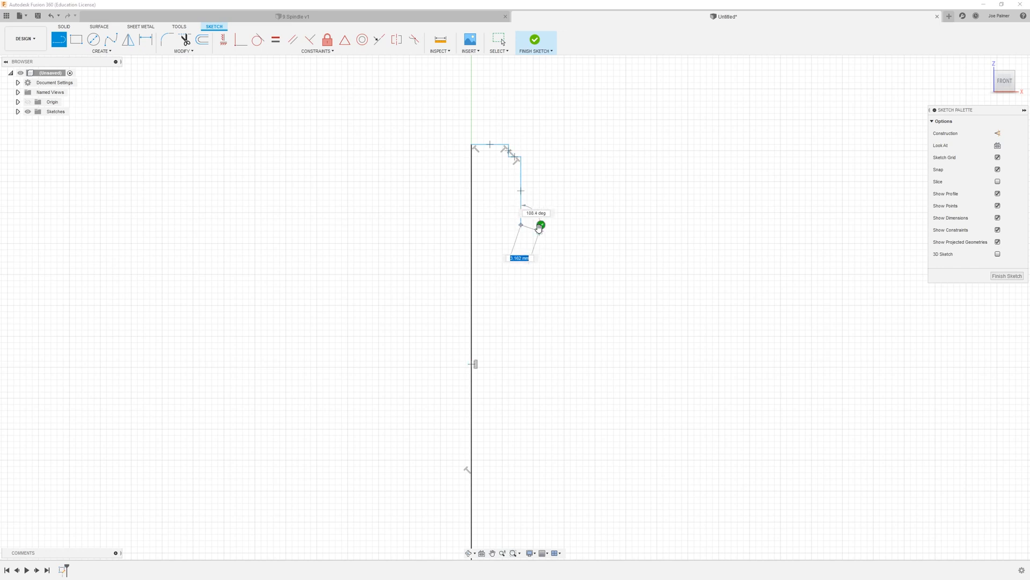
left_click(553, 225)
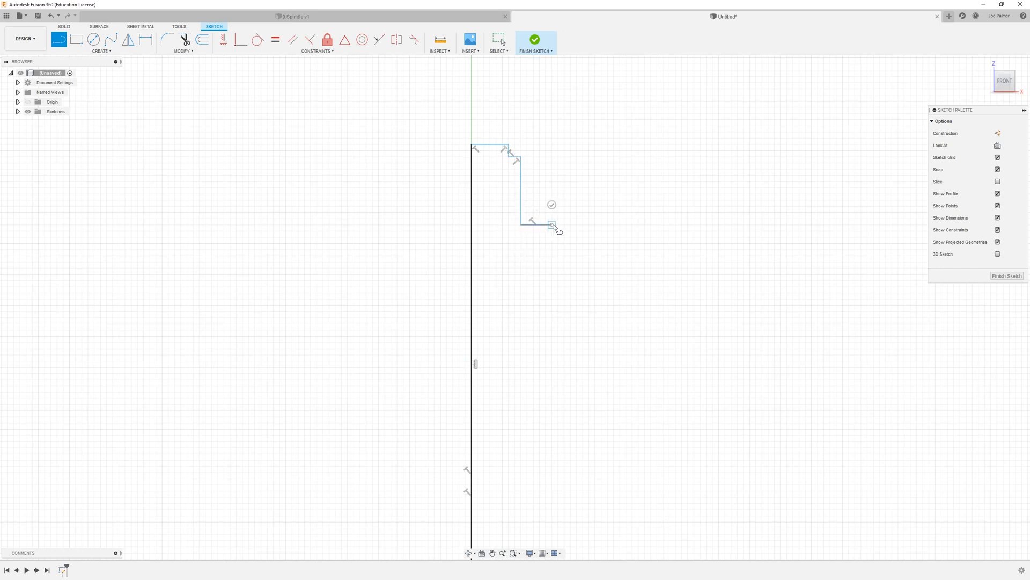
left_click(553, 256)
left_click(584, 256)
- Continue the profile down the bearing section, step inward for a short undercut groove, and return outward beyond the shaft
scroll(581, 302, "down", 5)
scroll(577, 310, "up", 2)
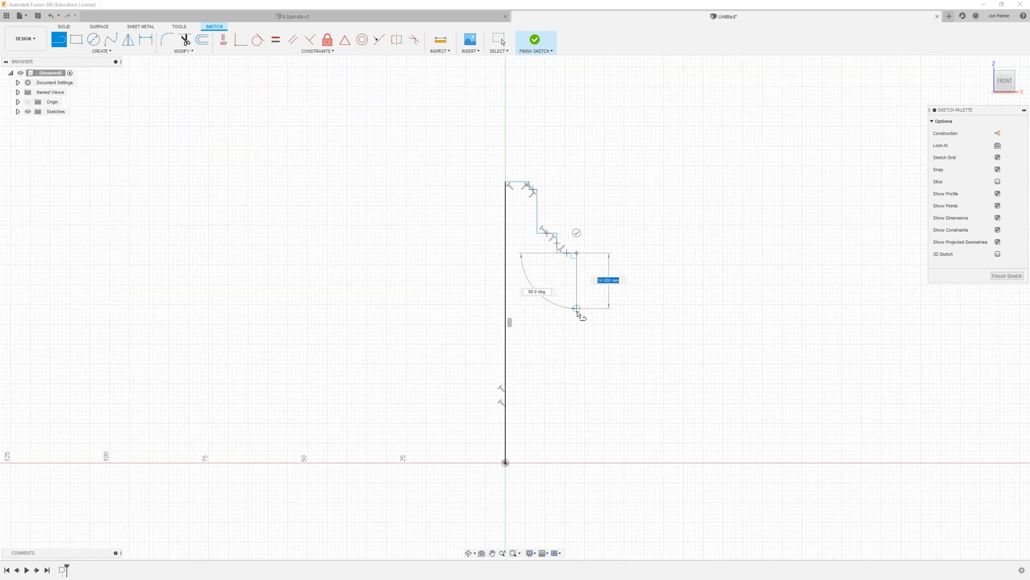
left_click(577, 329)
scroll(569, 332, "up", 5)
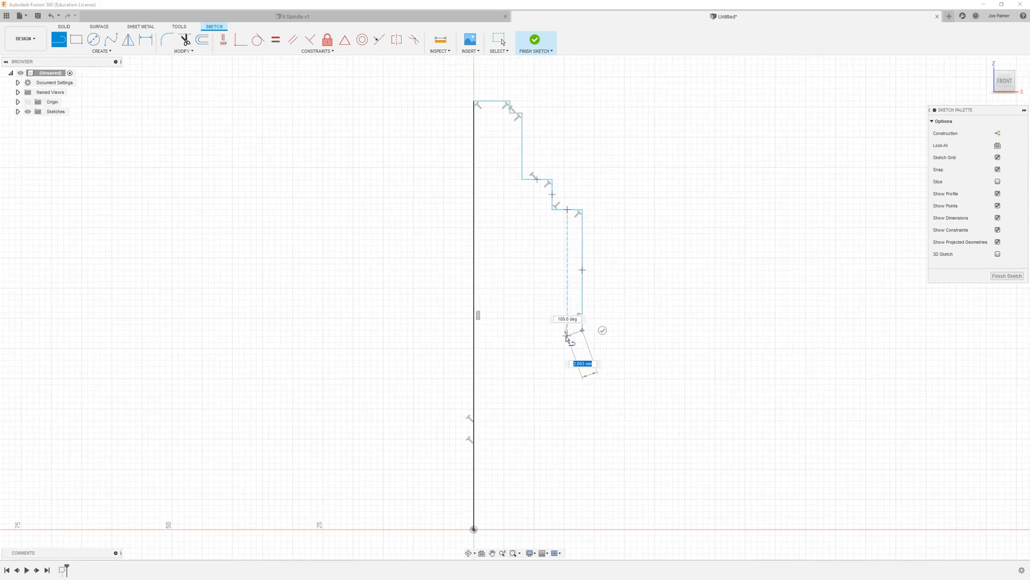
left_click(552, 325)
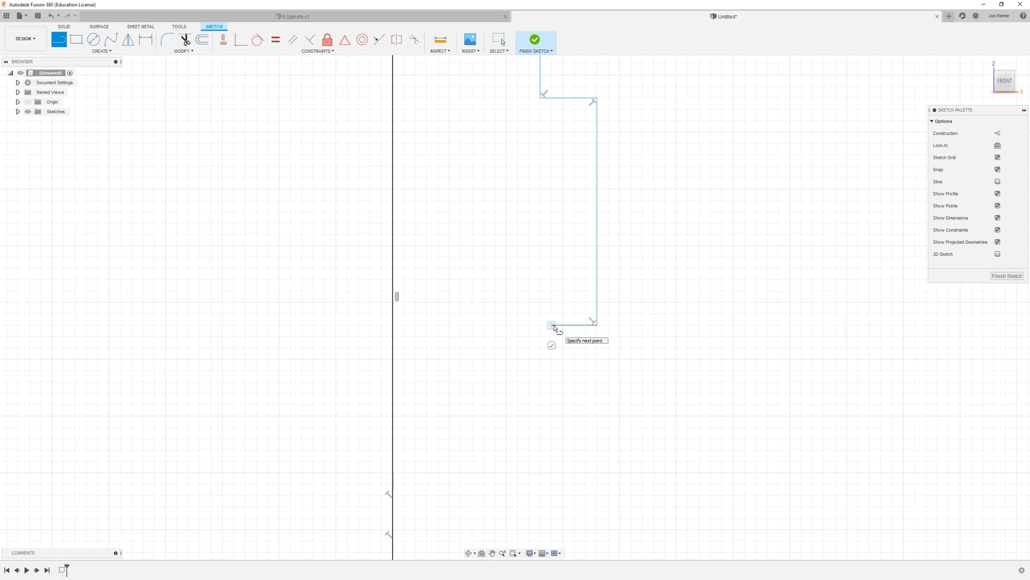
left_click(552, 371)
left_click(656, 371)
- Outline the wide hub and the base flange down to the horizontal axis, and close the profile at the origin
scroll(660, 378, "down", 5)
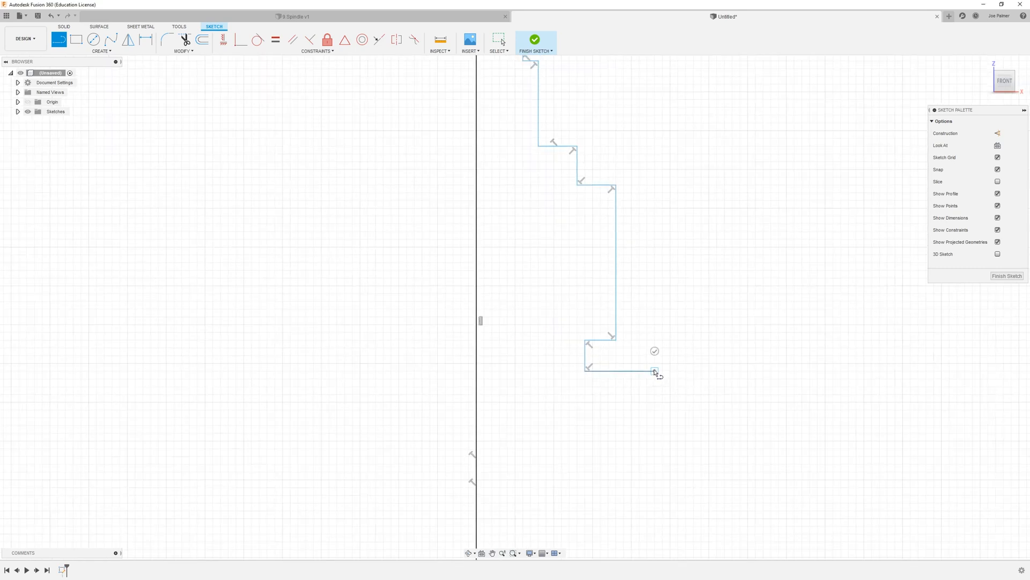
scroll(664, 381, "up", 4)
left_click_drag(648, 362, 649, 470)
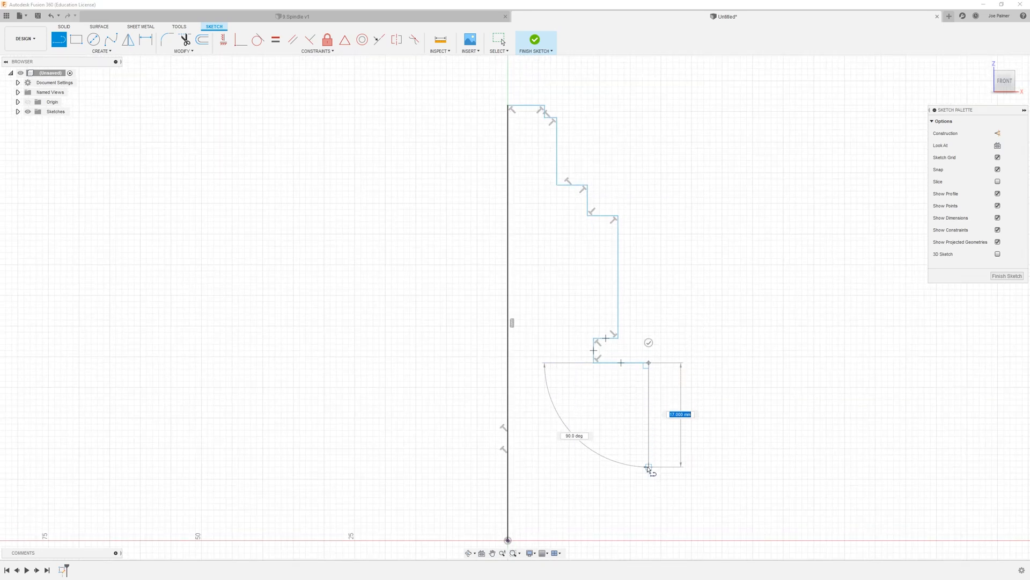
left_click(649, 497)
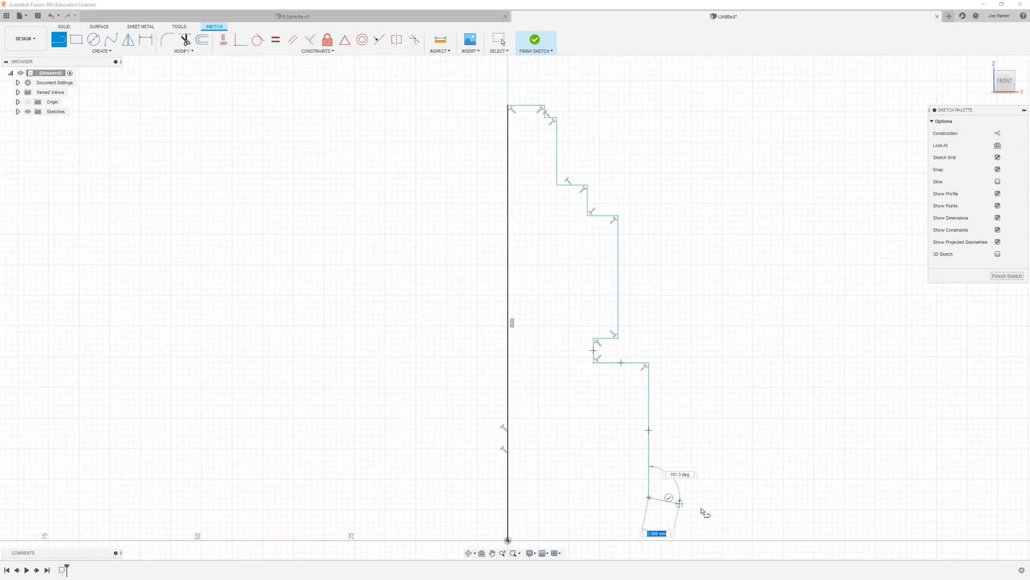
left_click(775, 497)
scroll(775, 494, "down", 3)
scroll(778, 518, "up", 2)
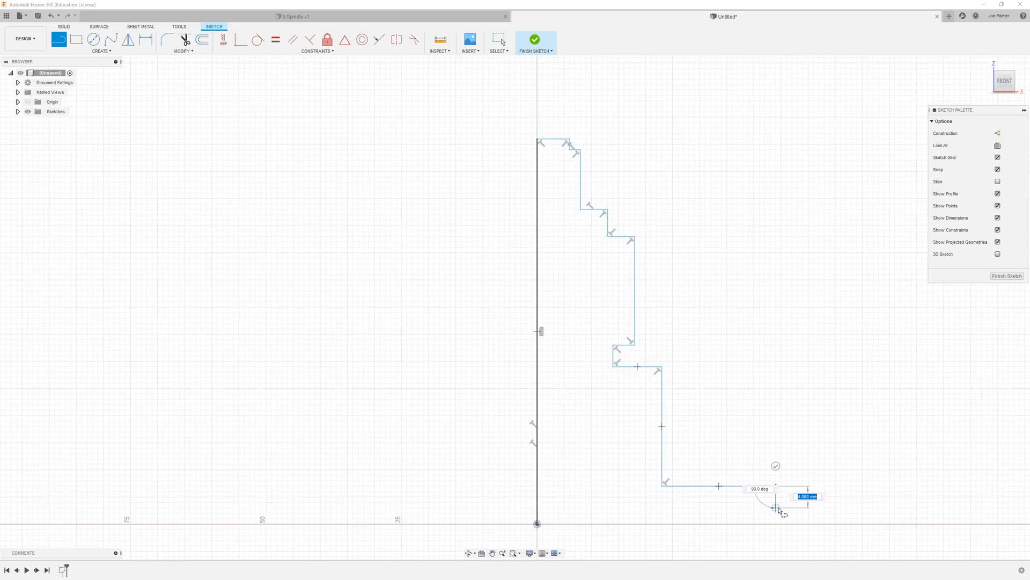
left_click(775, 523)
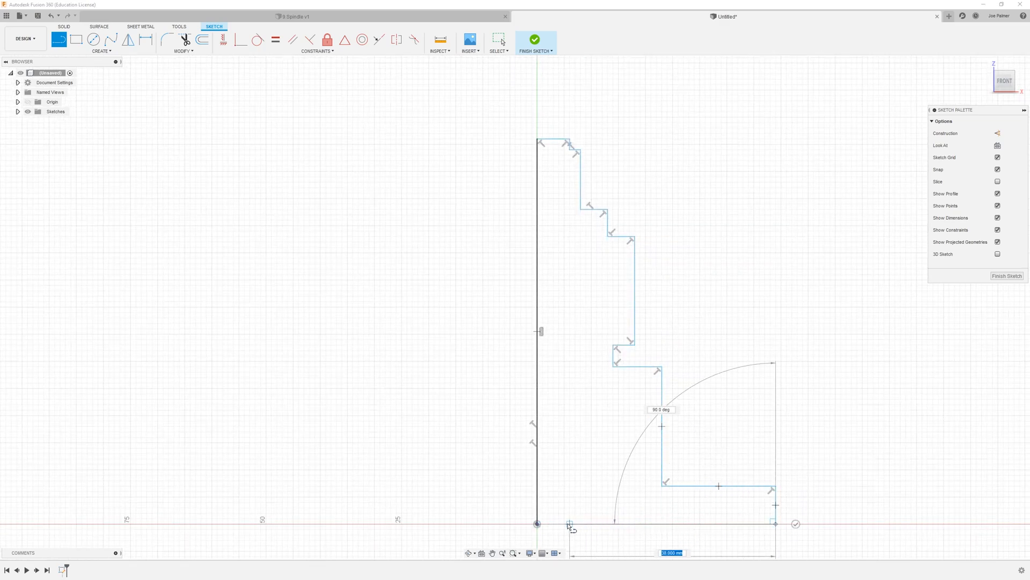
left_click(537, 524)
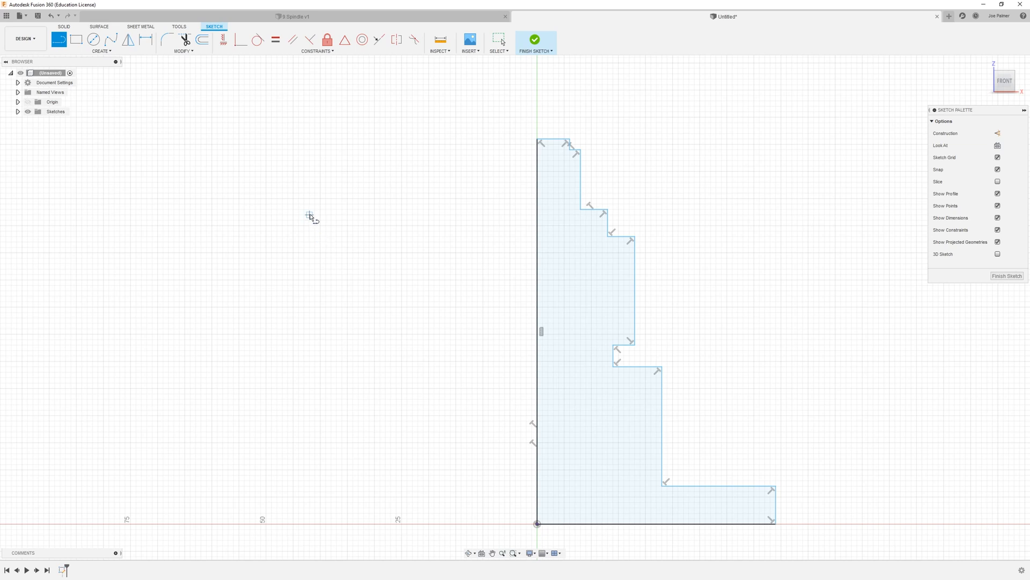
- Add a 14 mm diameter dimension between the axis line and the outer edge of the uppermost shaft step
left_click(142, 44)
scroll(407, 231, "down", 3)
scroll(494, 172, "up", 3)
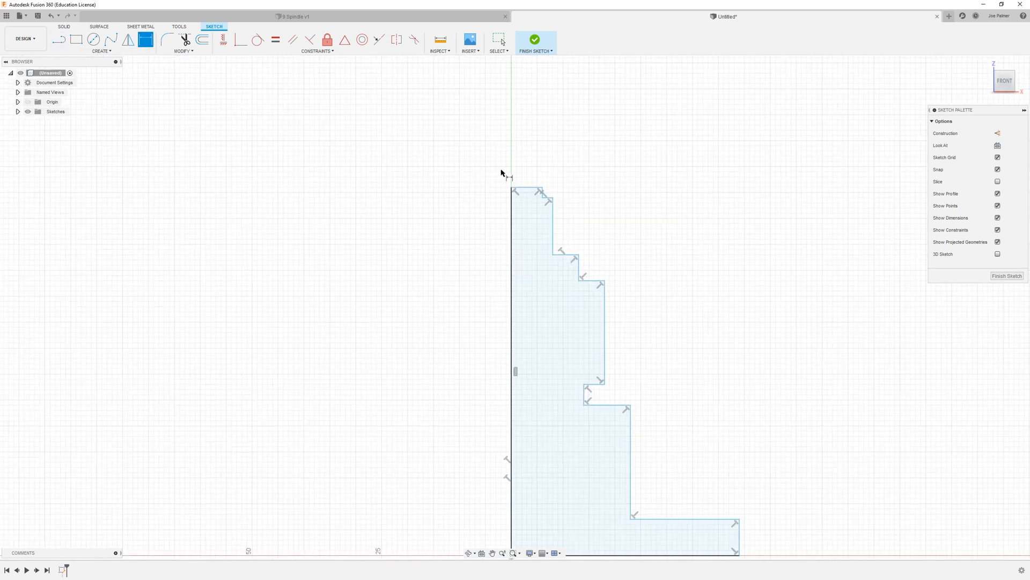
scroll(529, 163, "up", 5)
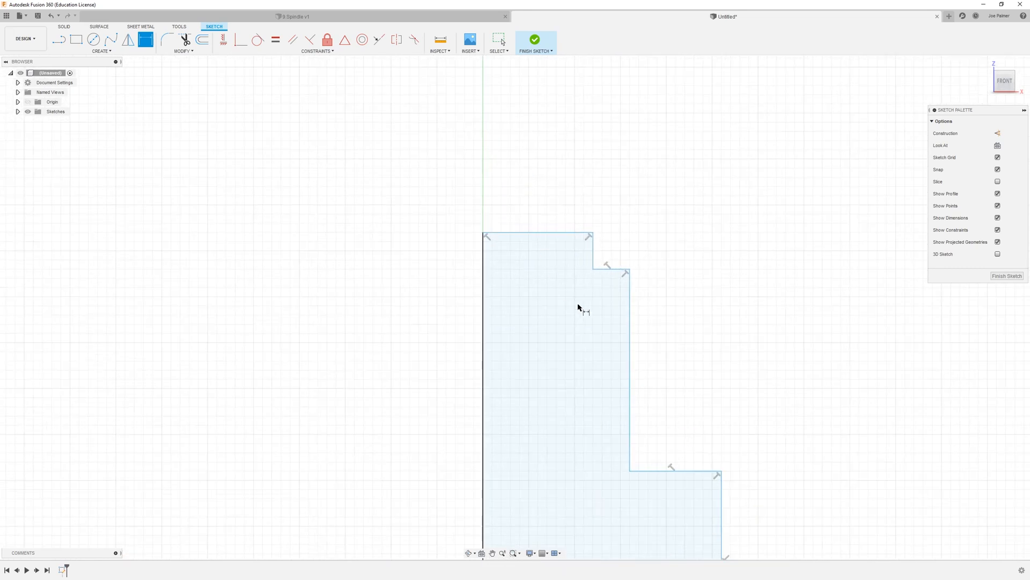
left_click(484, 249)
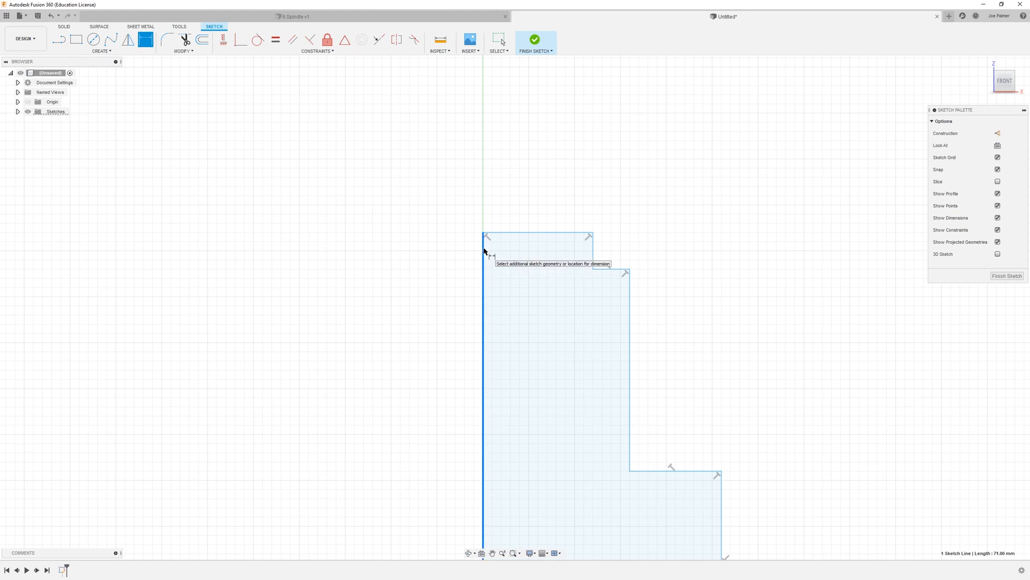
left_click(594, 250)
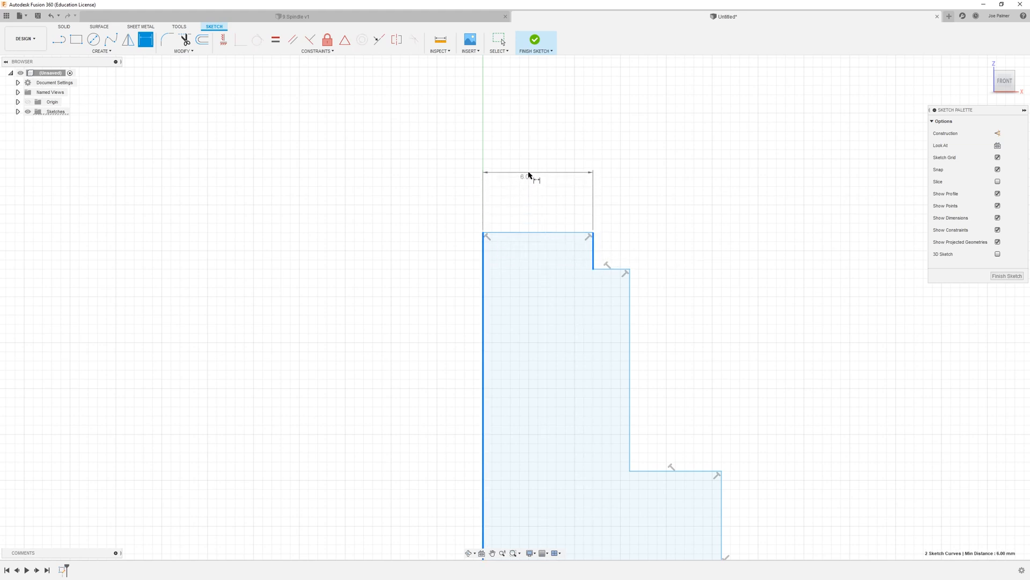
right_click(530, 178)
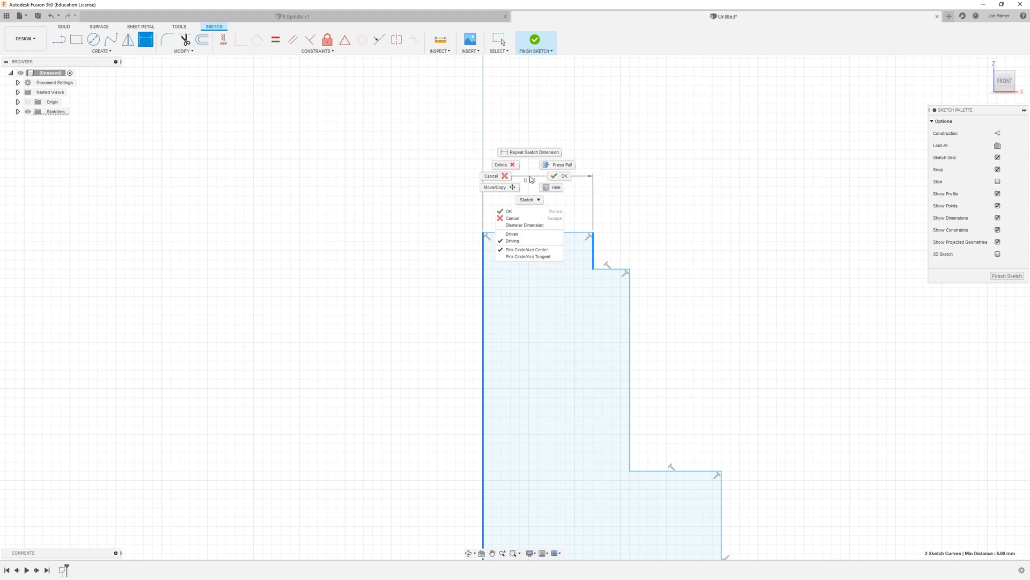
left_click(530, 225)
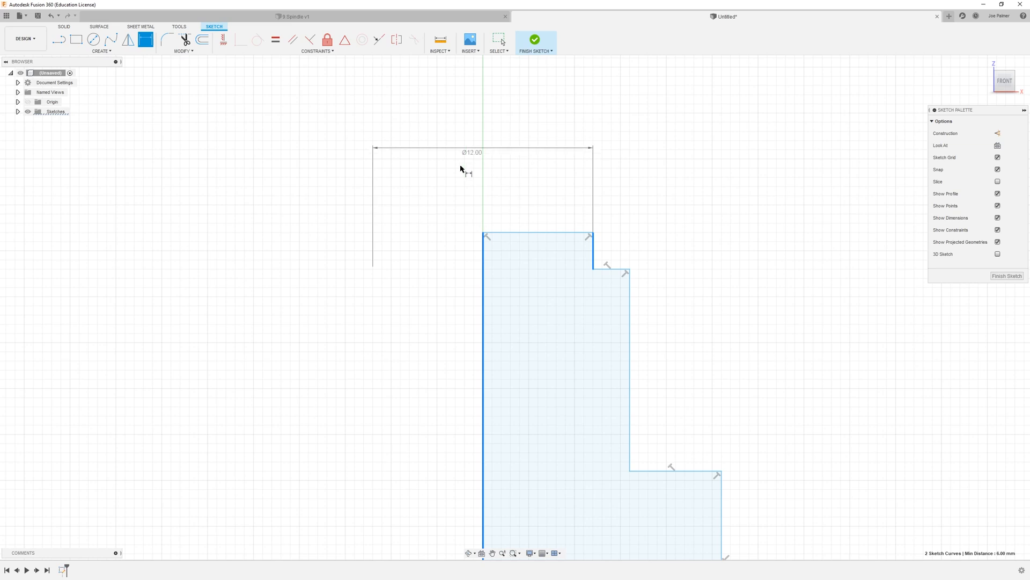
left_click(490, 179)
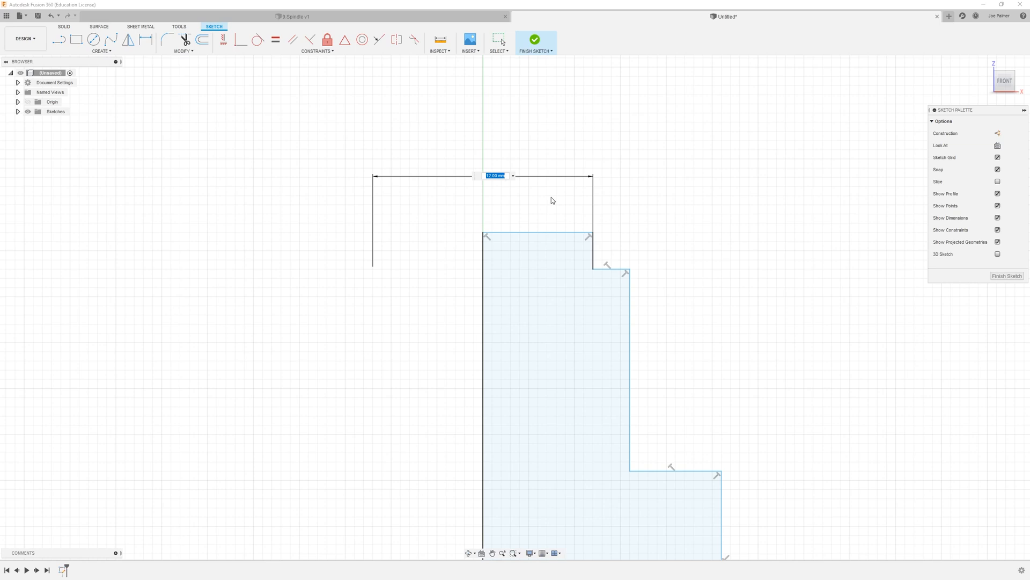
type("14")
key("Return")
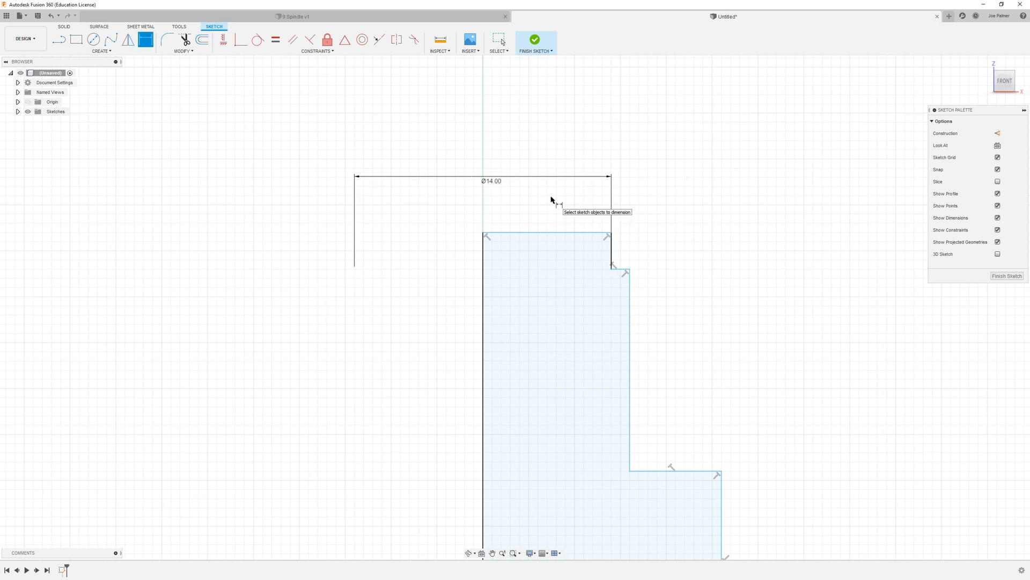
- Add an 18 mm diameter dimension between the axis line and the outer edge of the second shaft step
left_click(483, 306)
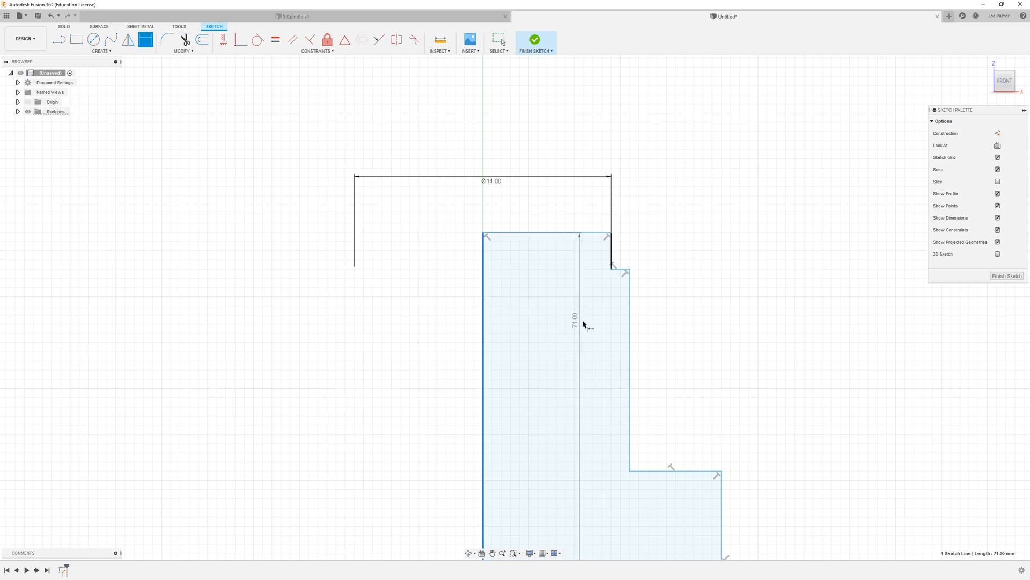
left_click(627, 329)
right_click(567, 128)
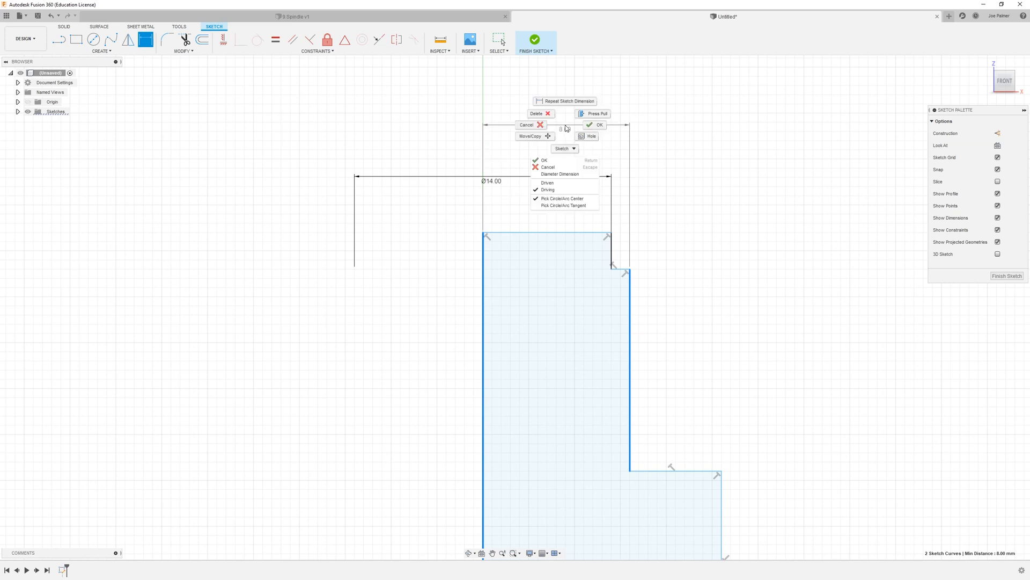
left_click(560, 174)
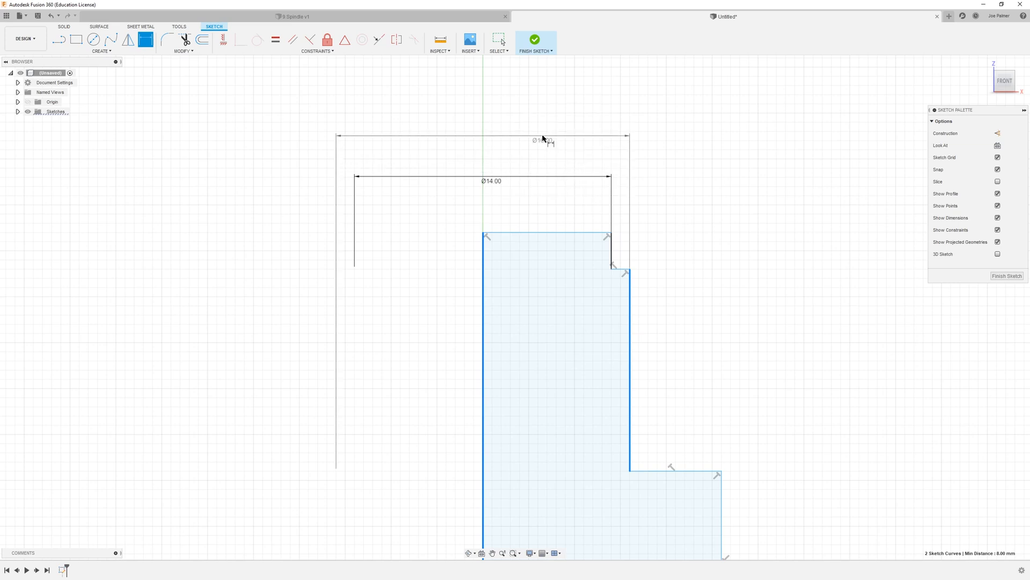
left_click(521, 127)
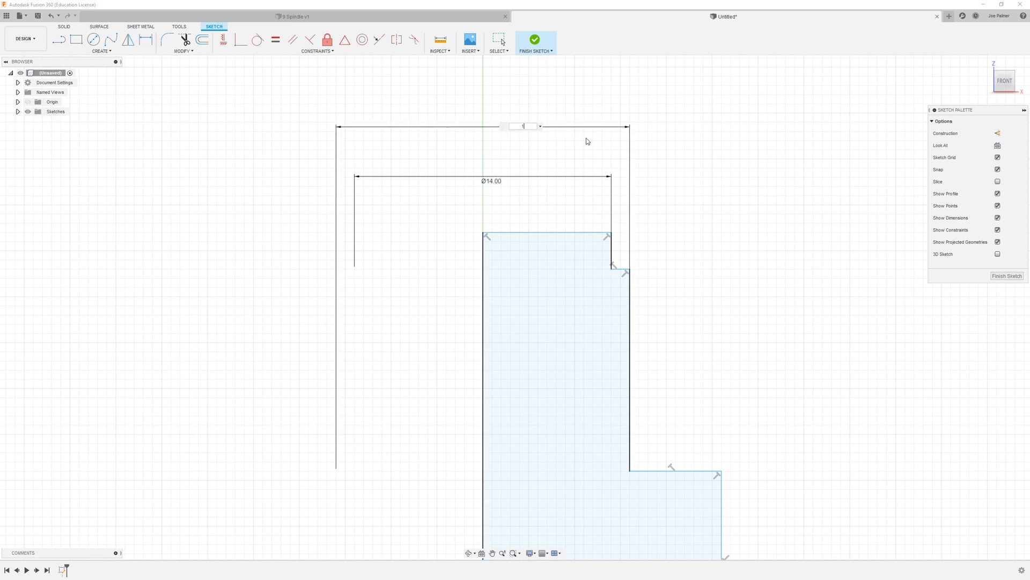
type("18")
key("Return")
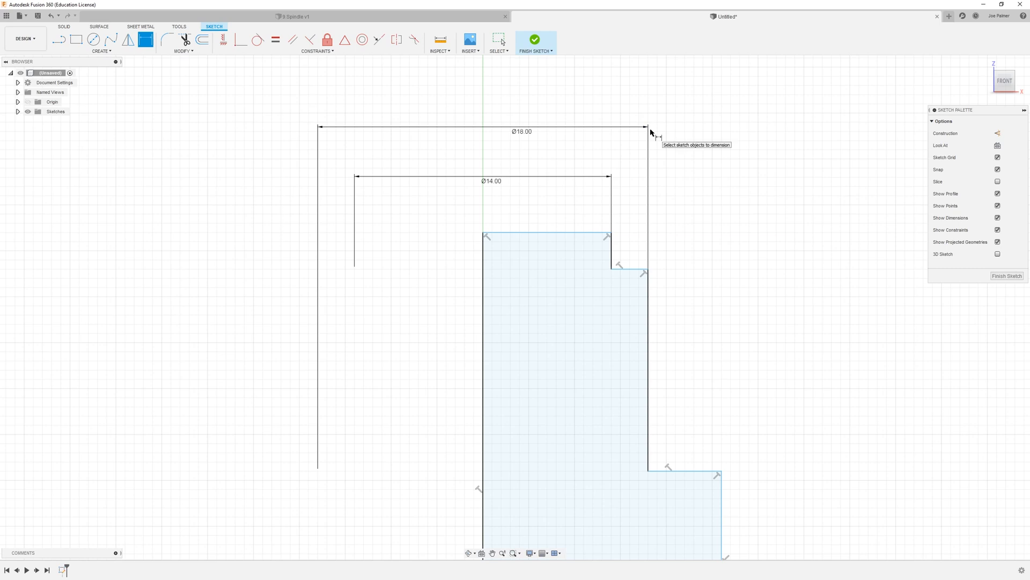
- Add a 30 mm diameter dimension between the axis line and the outer edge of the third shaft step
scroll(593, 130, "down", 1)
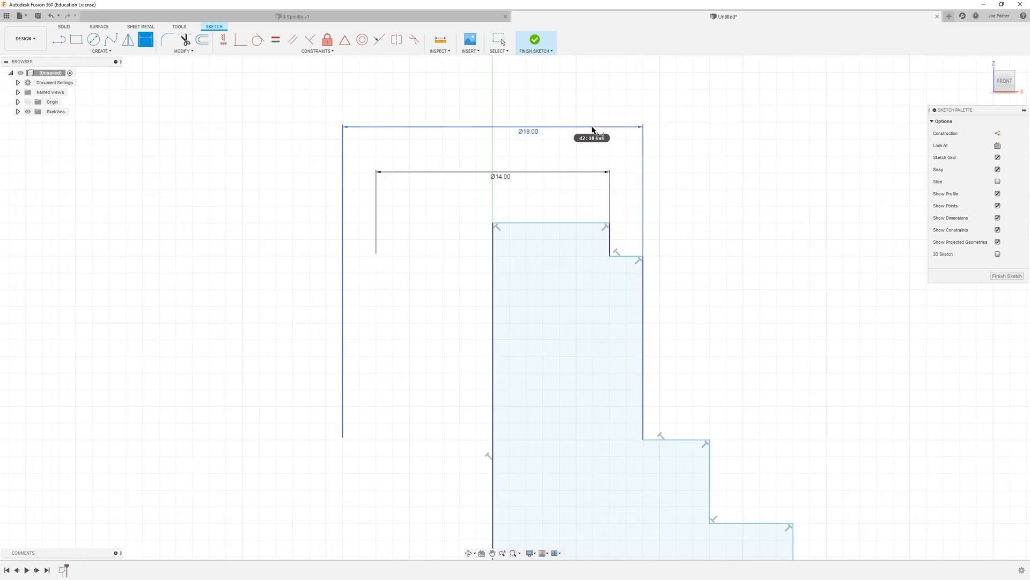
left_click(492, 319)
left_click(711, 471)
right_click(561, 96)
left_click(559, 118)
left_click(565, 90)
type("30")
key("Return")
- Add a 35 mm diameter dimension between the axis line and the outer edge of the bearing section above the undercut
scroll(566, 94, "down", 3)
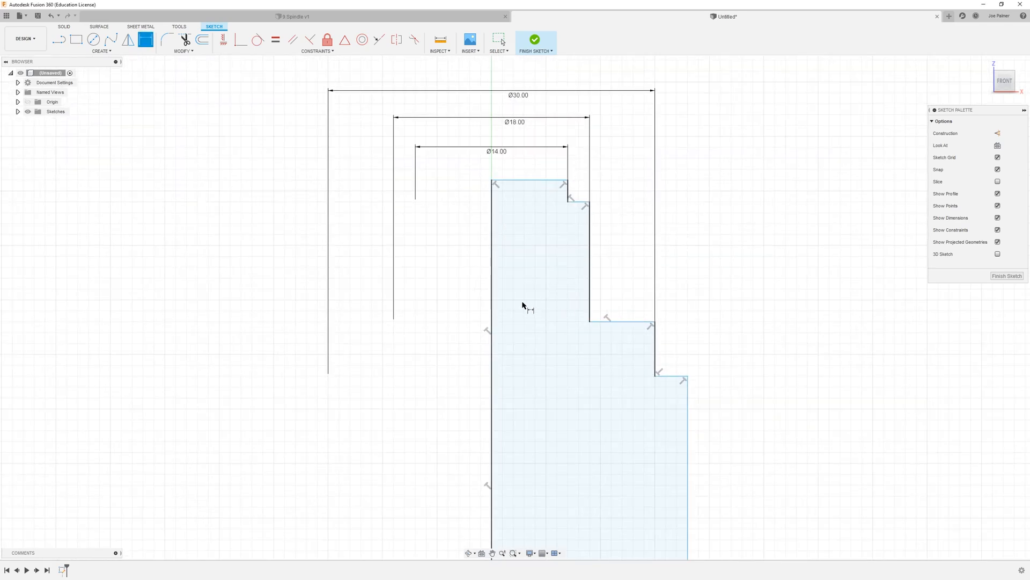
left_click(492, 349)
left_click(685, 410)
scroll(671, 416, "down", 3)
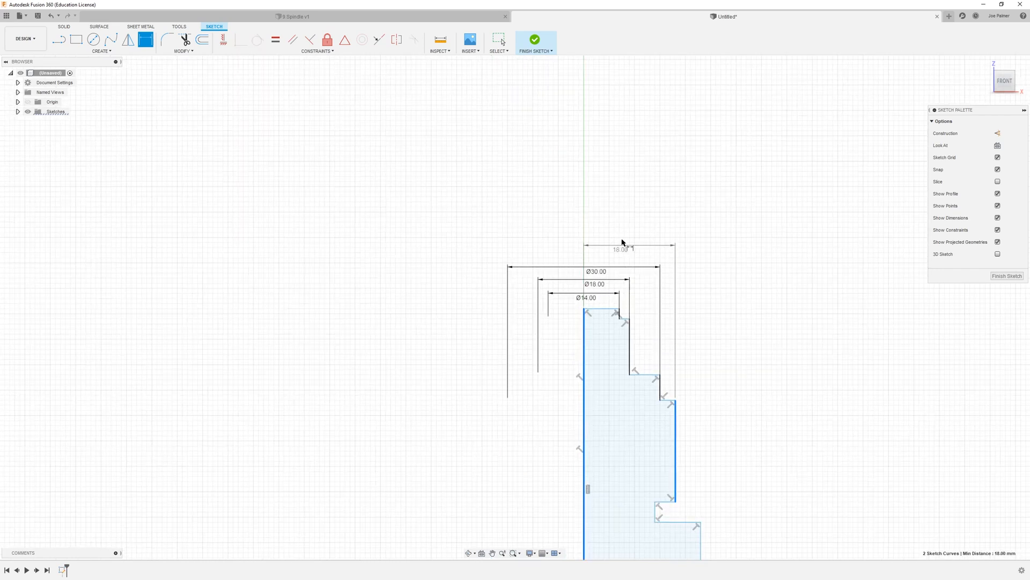
right_click(625, 239)
left_click(612, 272)
left_click(612, 234)
double_click(612, 234)
type("35")
key("Return")
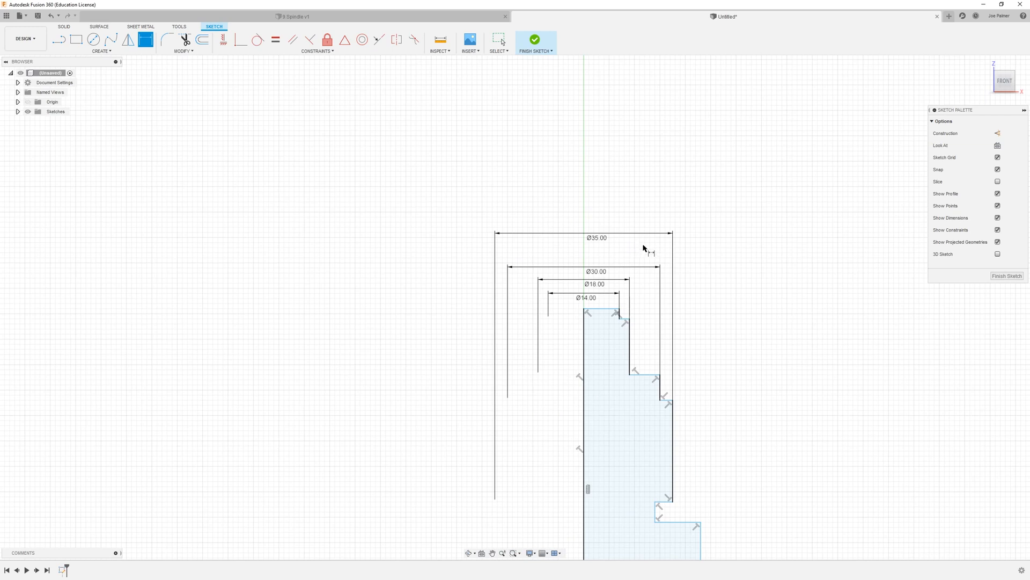
- Add a 30 mm diameter dimension between the axis line and the inner edge of the undercut groove
scroll(586, 302, "down", 3)
scroll(615, 415, "up", 2)
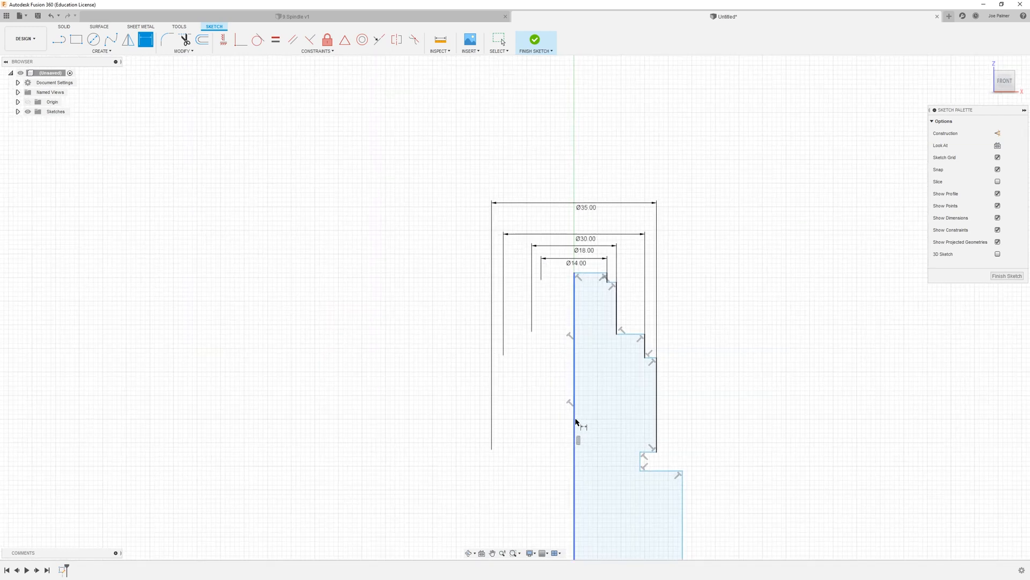
left_click(575, 422)
left_click(642, 463)
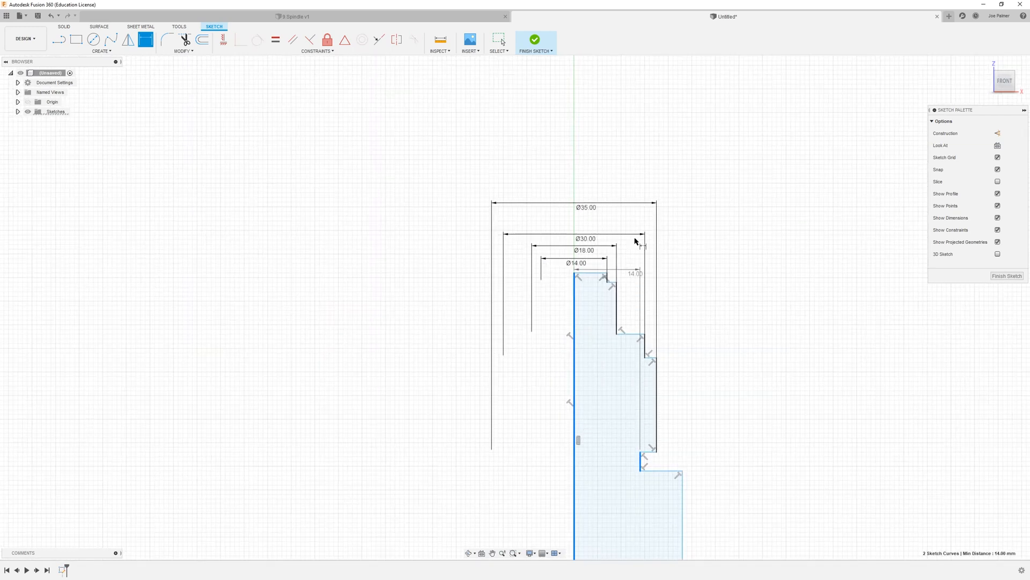
right_click(612, 172)
left_click(598, 215)
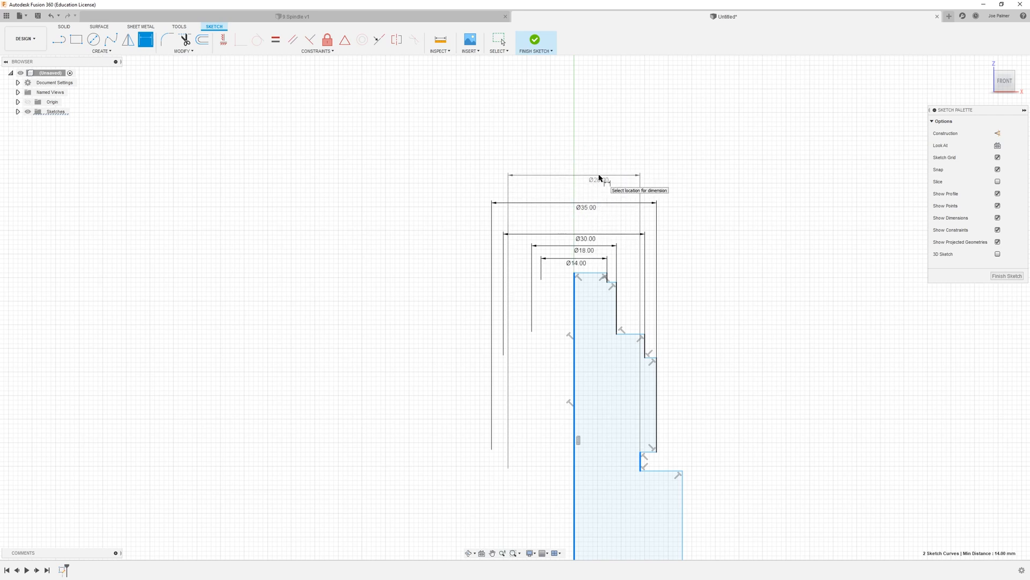
left_click(599, 178)
type("30")
key("Return")
- Add a 50 mm diameter dimension between the axis line and the outer edge of the wide hub
left_click(575, 370)
left_click(682, 499)
left_click(601, 134)
right_click(601, 134)
left_click(597, 181)
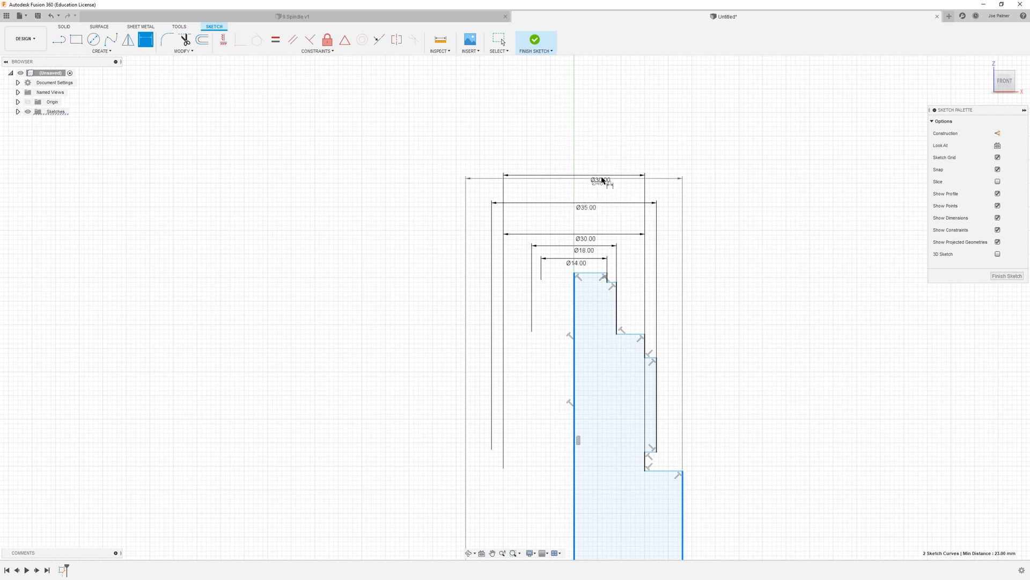
left_click(590, 145)
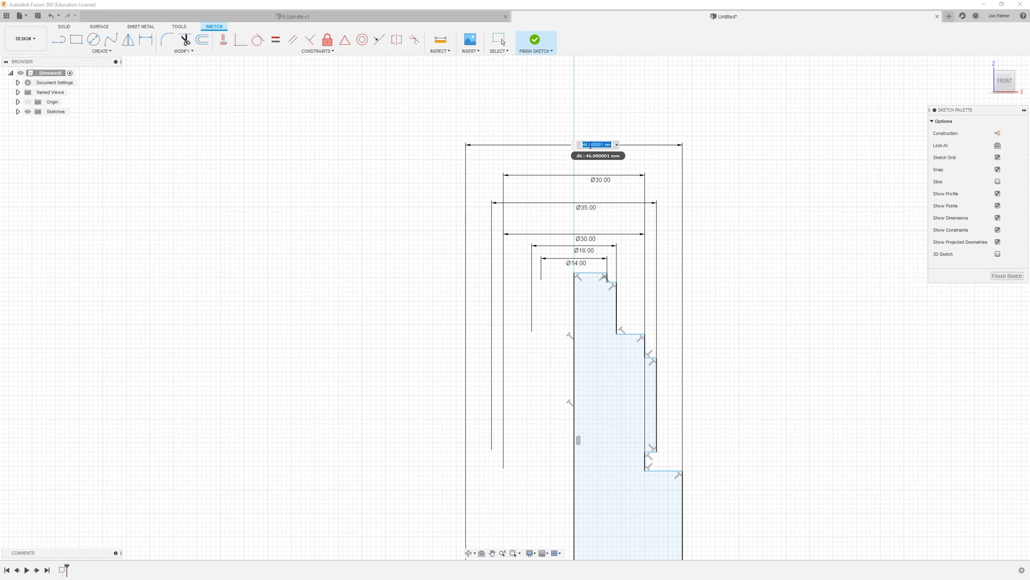
scroll(590, 146, "down", 3)
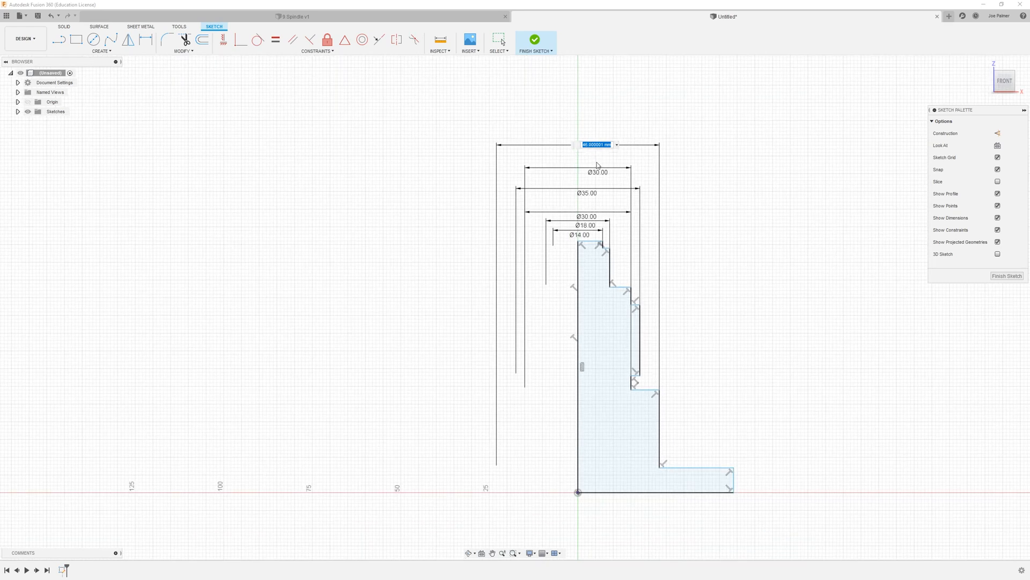
type("50")
key("Return")
- Add a 100 mm diameter dimension between the axis line and the outer edge of the base flange
left_click(580, 329)
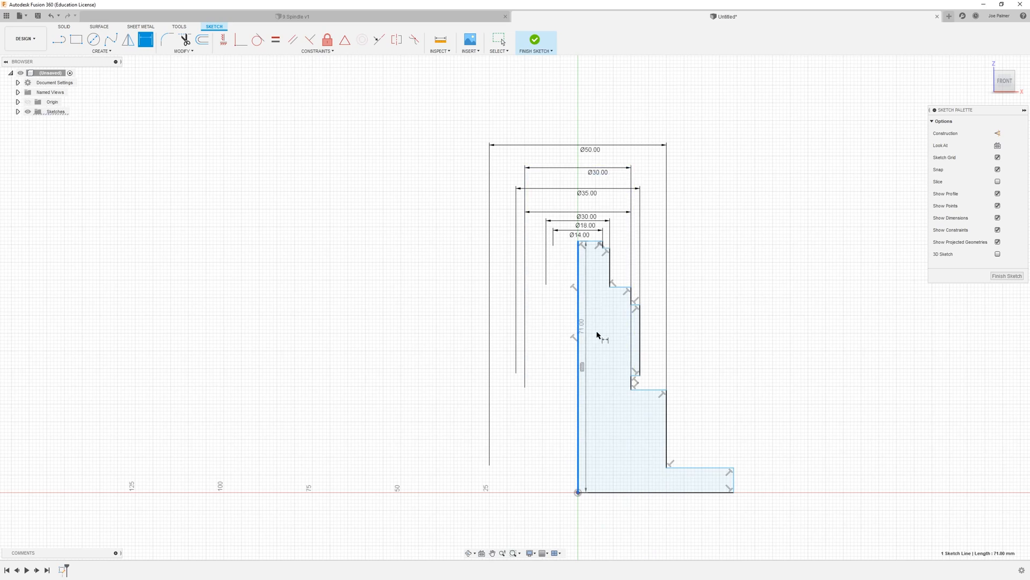
left_click(734, 478)
right_click(638, 119)
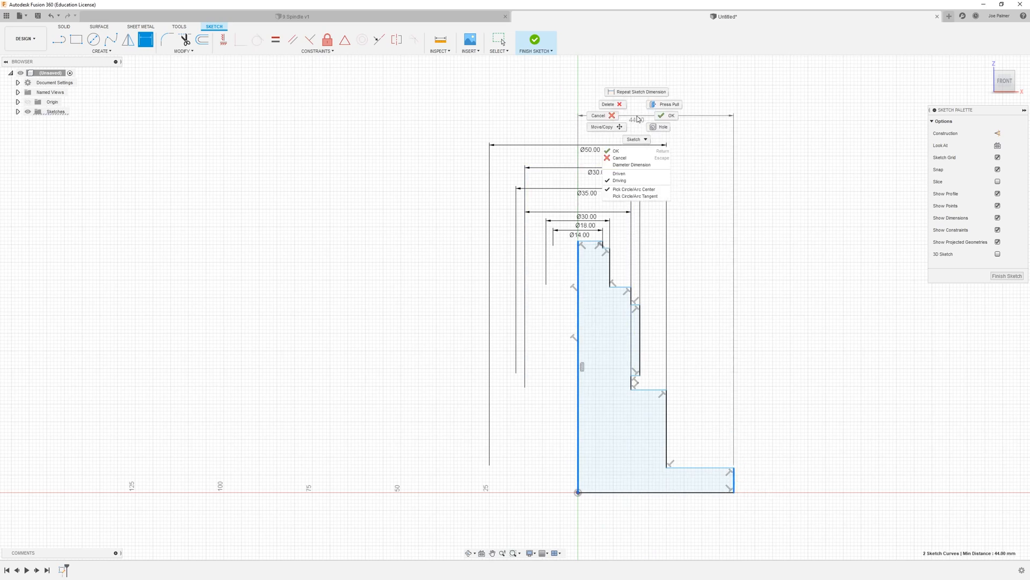
left_click(631, 165)
left_click(619, 116)
type("100")
key("Return")
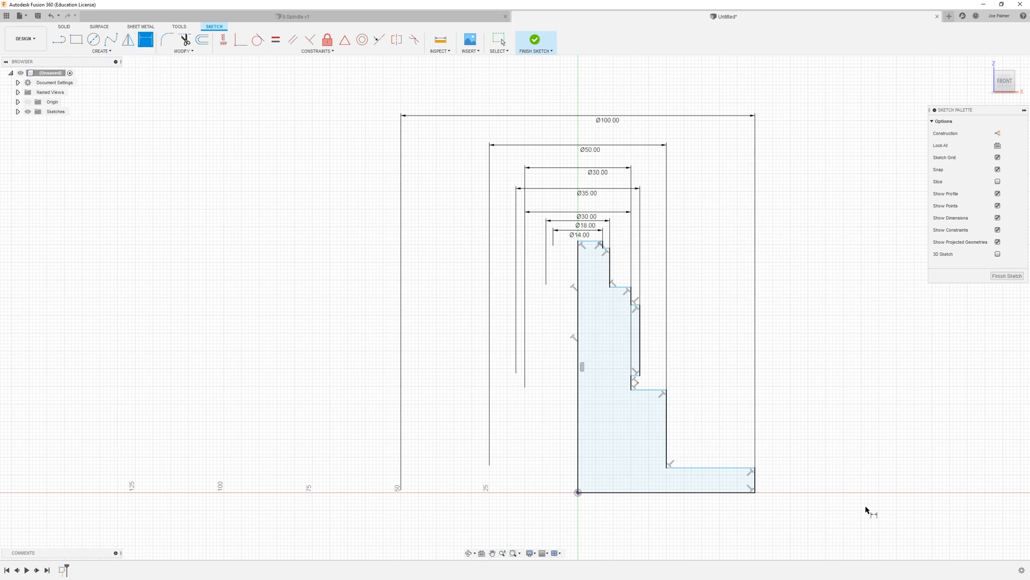
- Dimension the base flange's thickness between its bottom and top edges as 16 mm
left_click(717, 492)
left_click(714, 468)
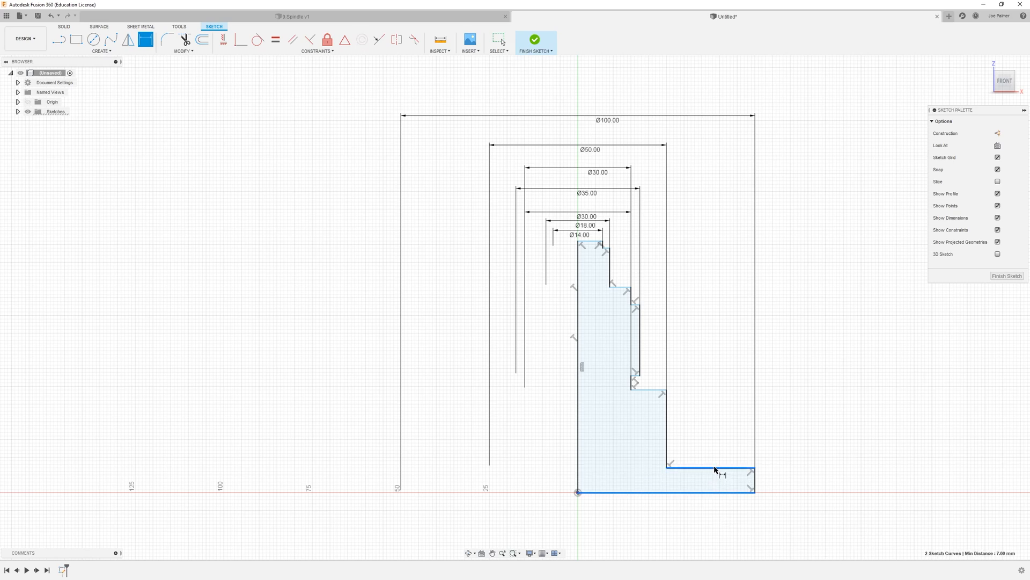
left_click(777, 476)
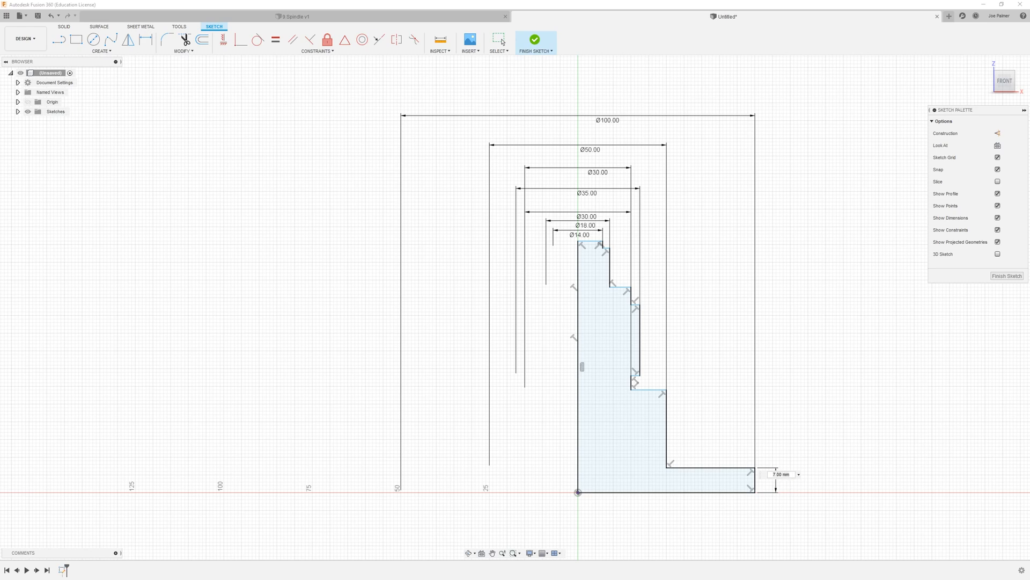
left_click(784, 474)
type("16")
key("Return")
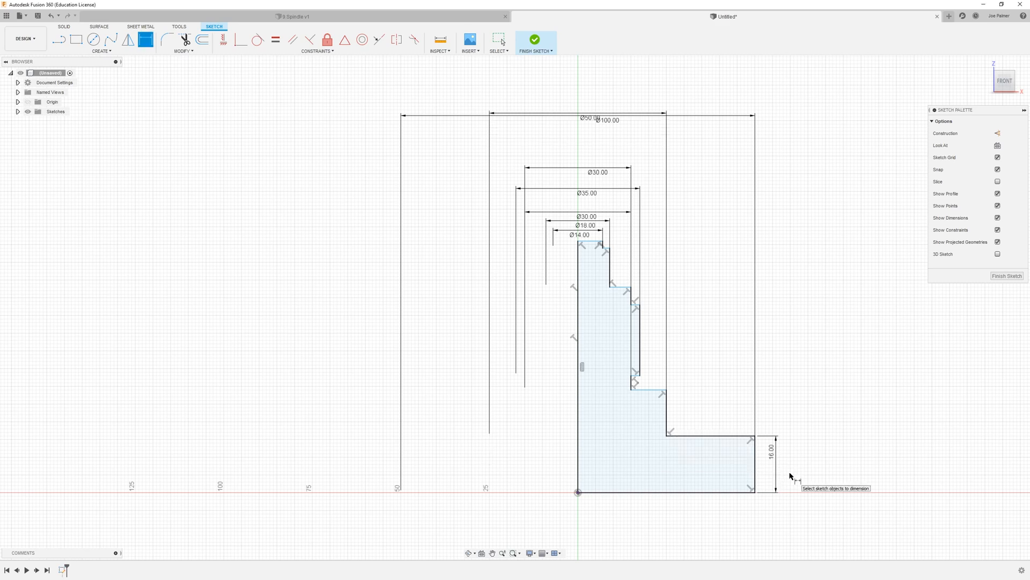
- Add a 40 mm height dimension from the flange's bottom edge to the top edge of the hub
left_click(680, 492)
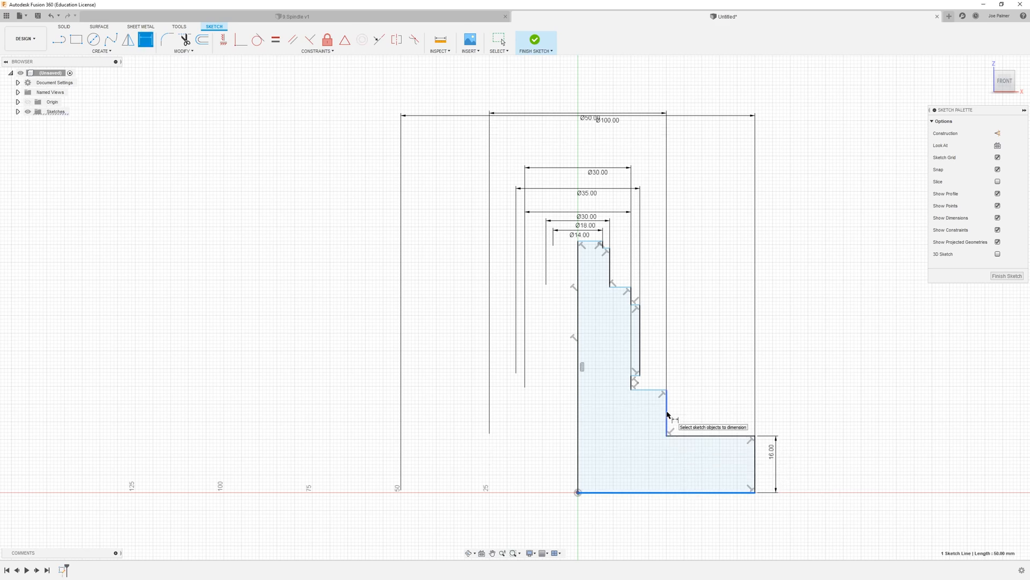
left_click(666, 390)
left_click(817, 440)
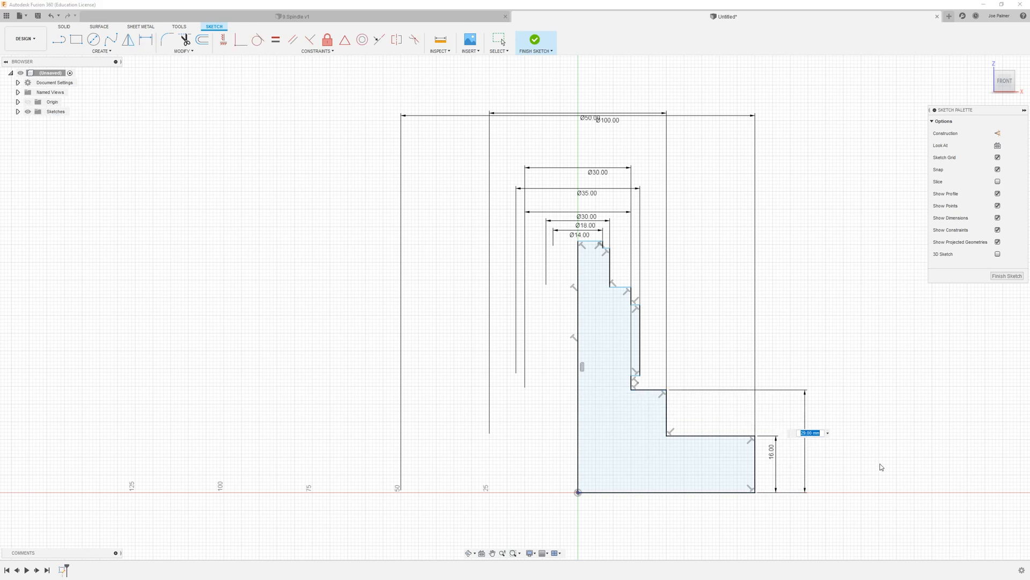
type("40")
key("Return")
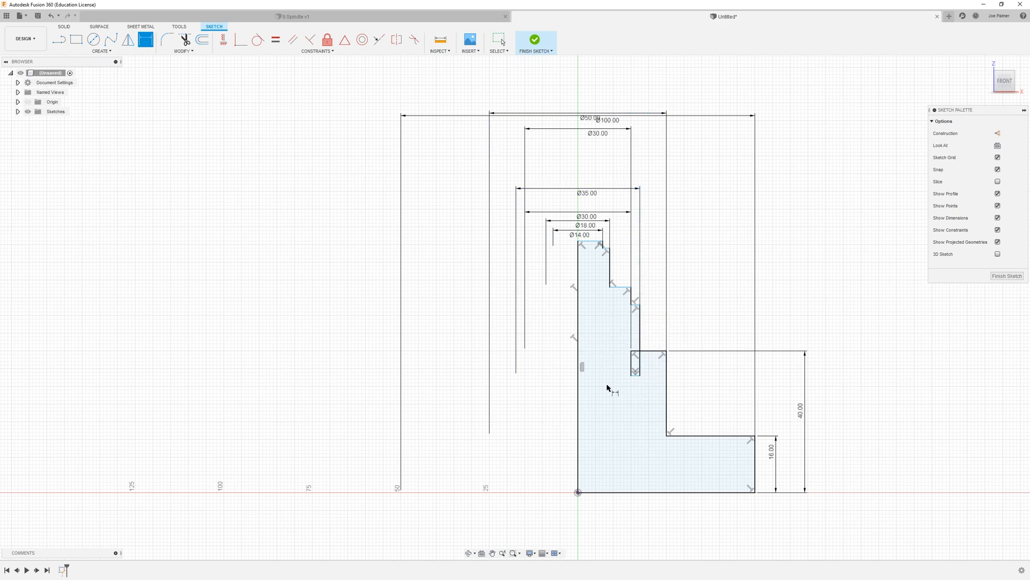
- Move the undimensioned horizontal edges above the hub upward, from the shaft top to the groove's upper edge, to clear the profile overlap
scroll(662, 414, "up", 4)
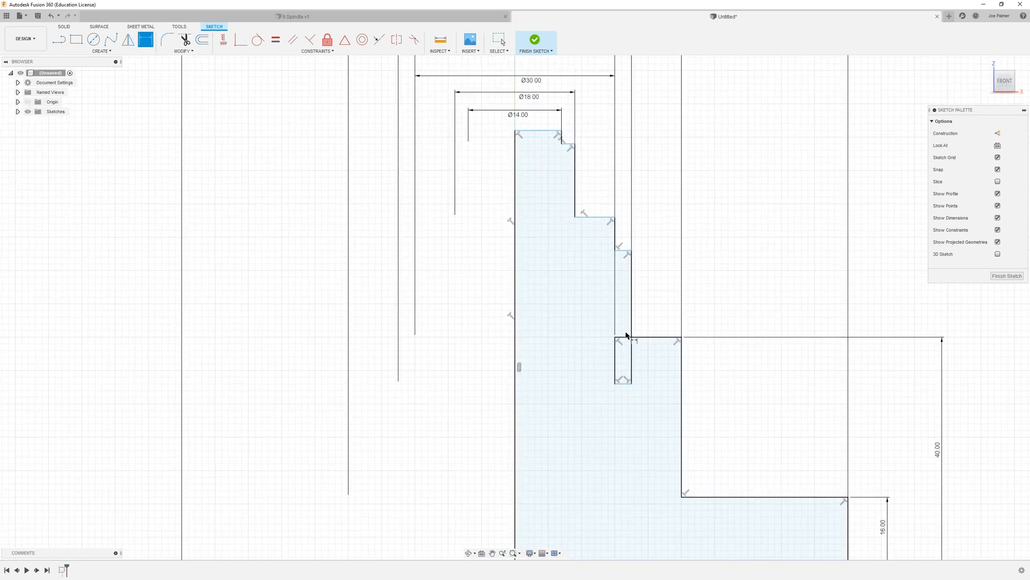
scroll(600, 338, "up", 1)
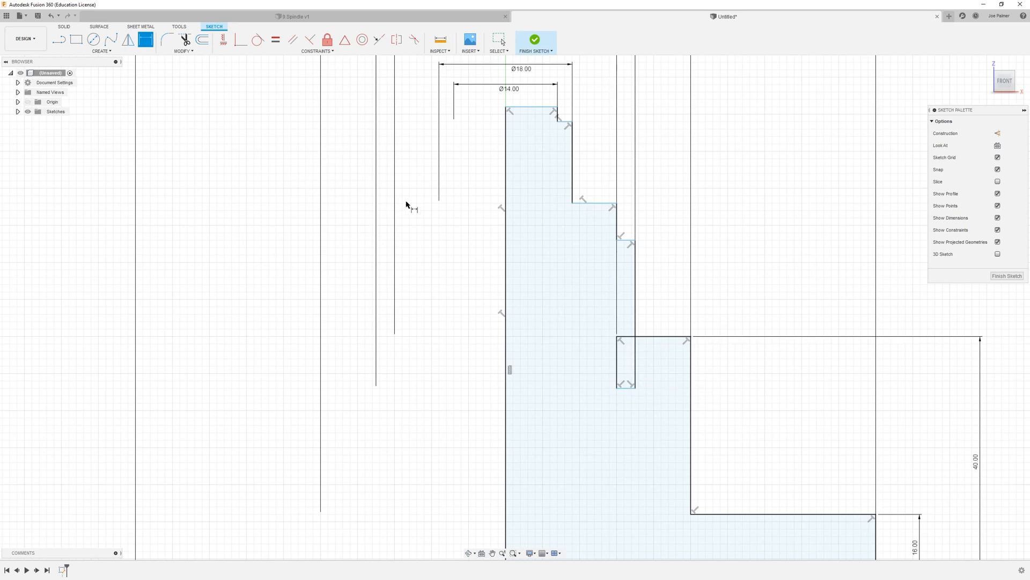
key("Escape")
scroll(564, 301, "down", 4)
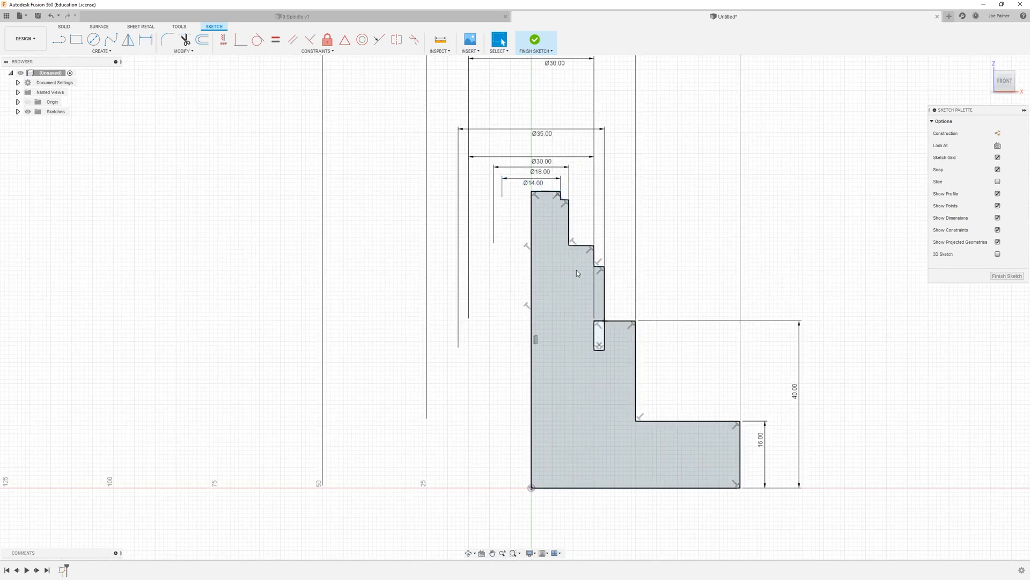
left_click_drag(556, 228, 558, 122)
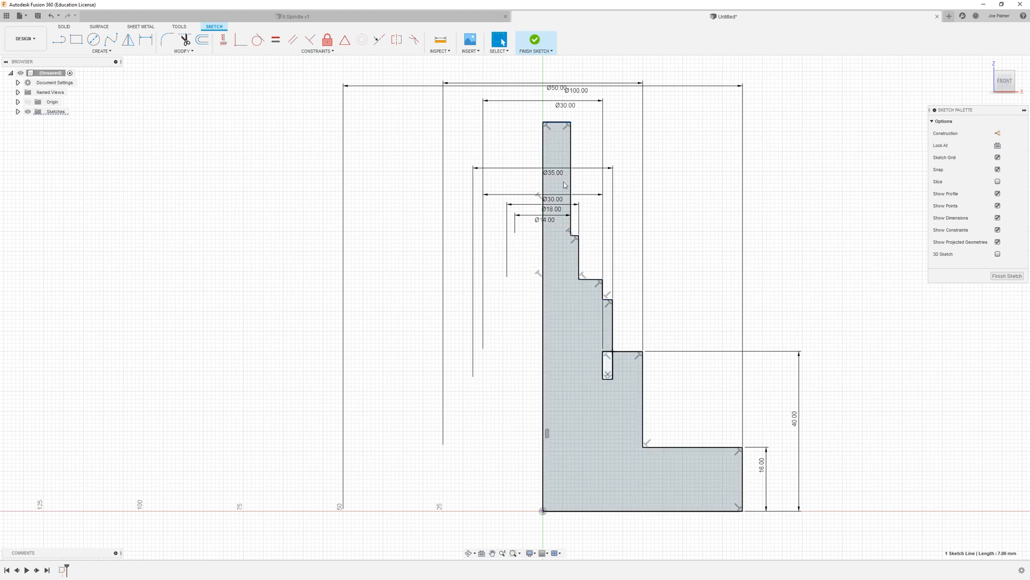
scroll(576, 238, "up", 4)
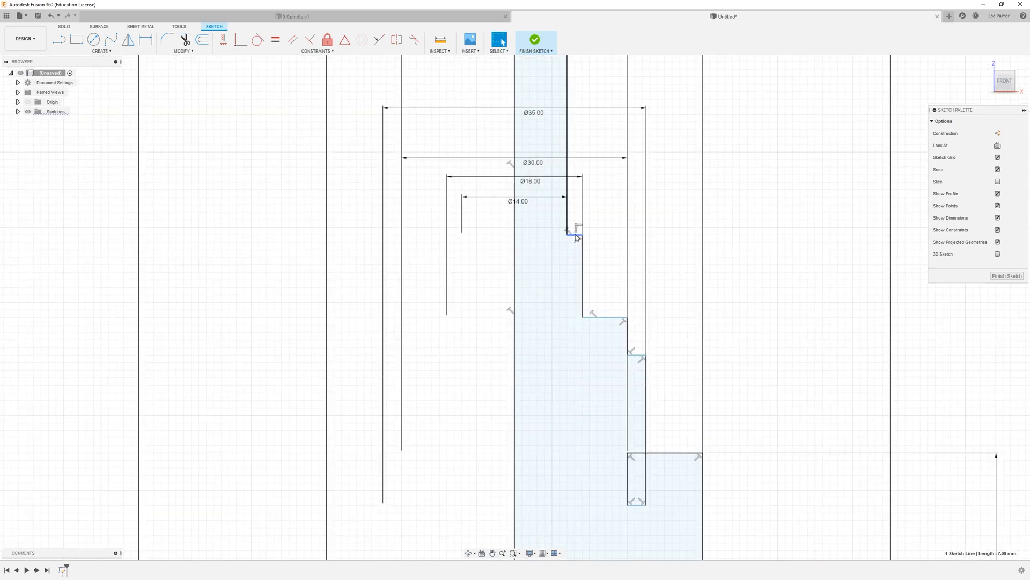
left_click_drag(574, 232, 570, 91)
scroll(568, 123, "down", 4)
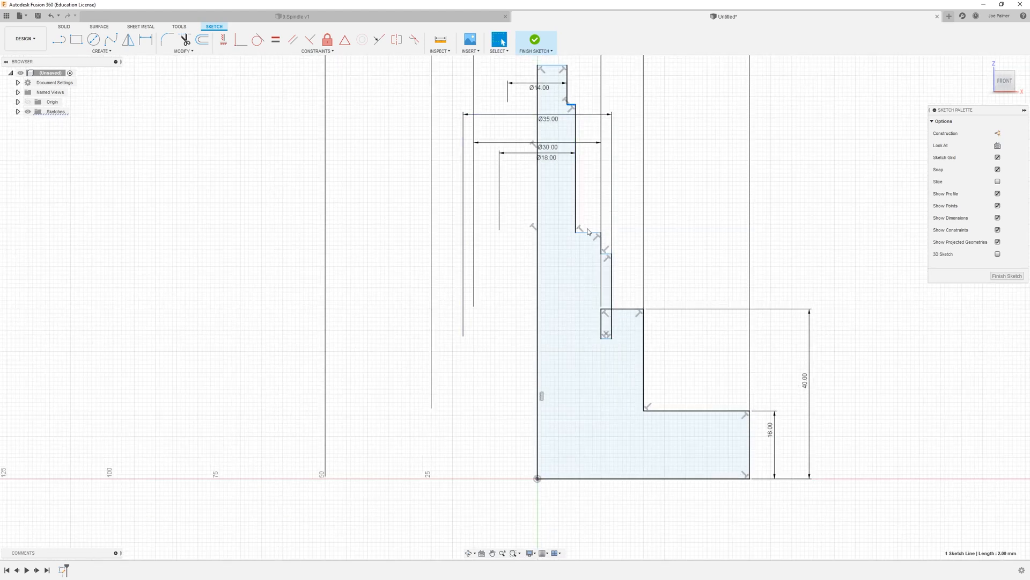
left_click_drag(589, 232, 589, 155)
left_click_drag(607, 252, 608, 185)
left_click_drag(605, 338, 607, 275)
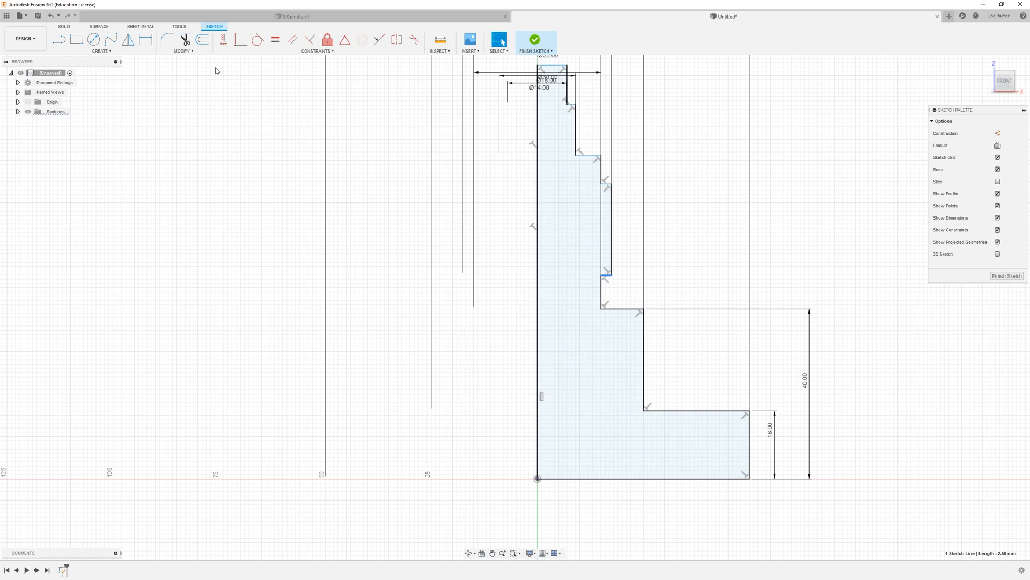
- Add a 50 mm height dimension from the flange's bottom edge to the upper edge of the undercut groove
left_click(145, 39)
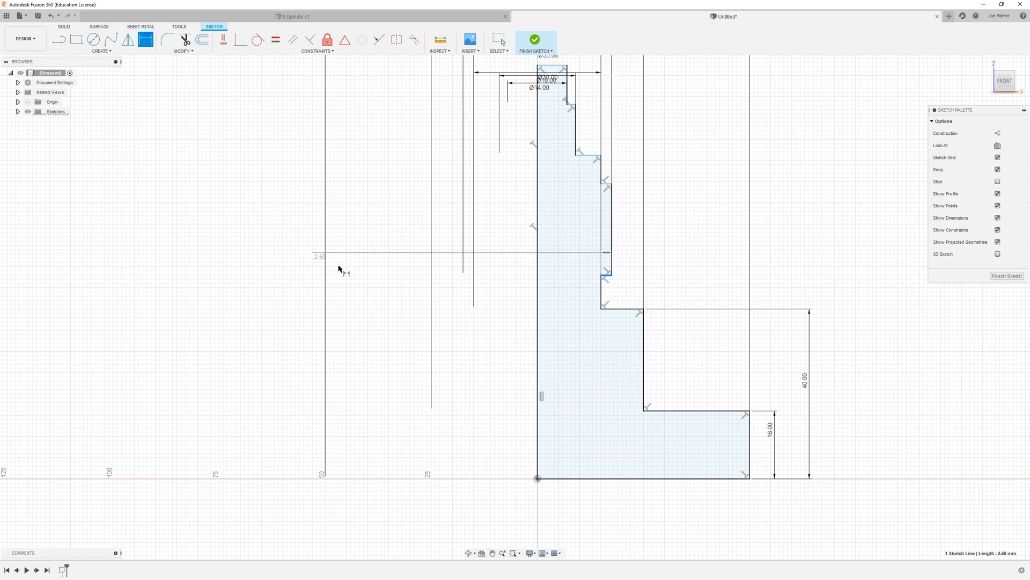
key("Escape")
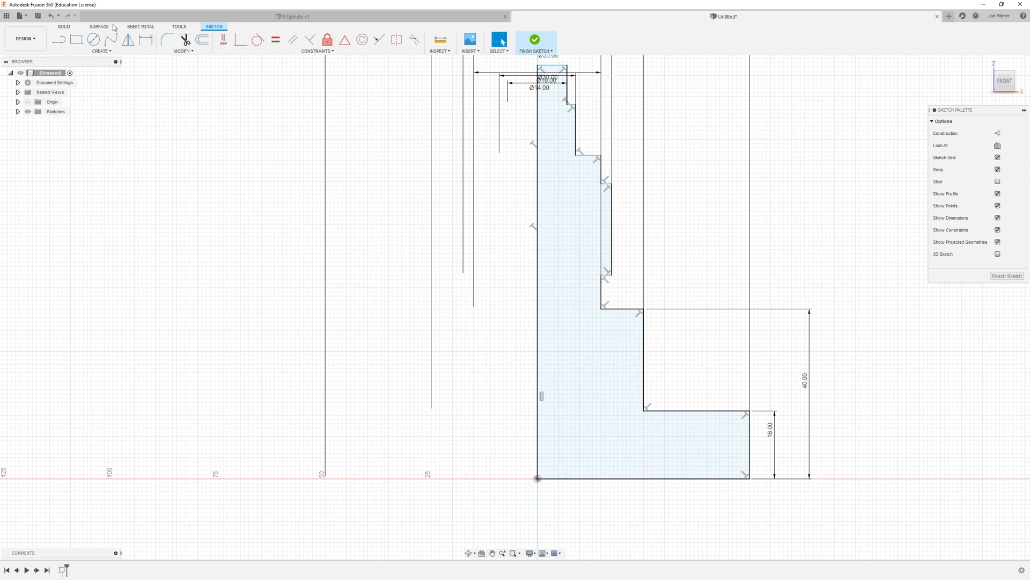
left_click(146, 39)
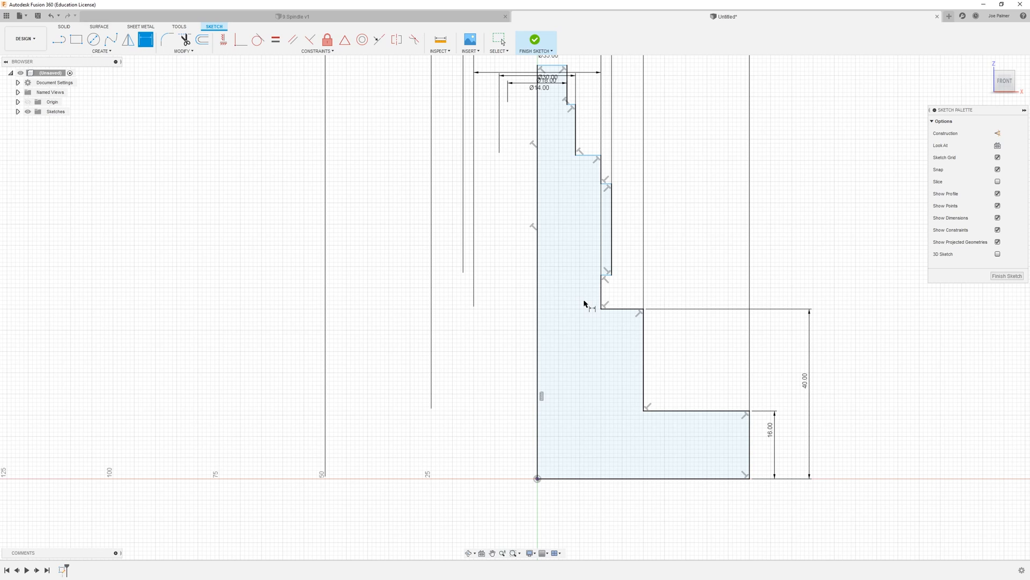
left_click(666, 478)
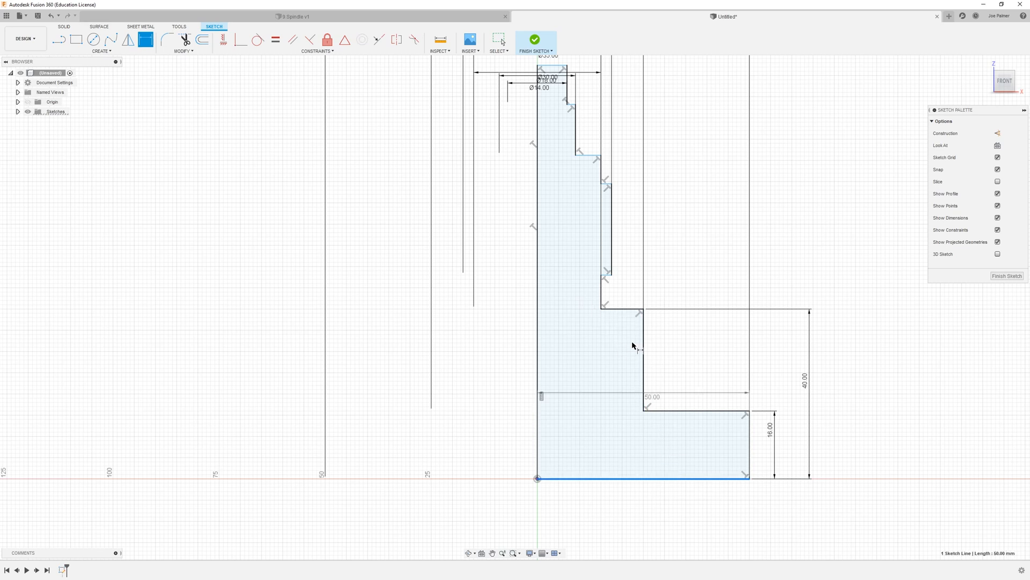
left_click(608, 275)
left_click(850, 361)
type("50")
key("Return")
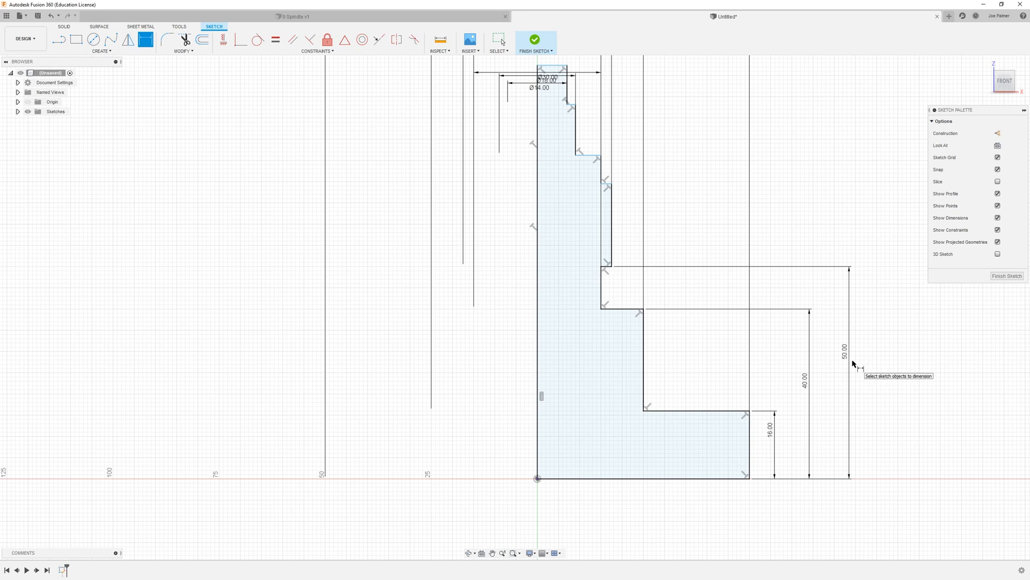
- Change the height dimension of the undercut groove's upper edge to 45 mm
double_click(845, 352)
type("45")
key("Return")
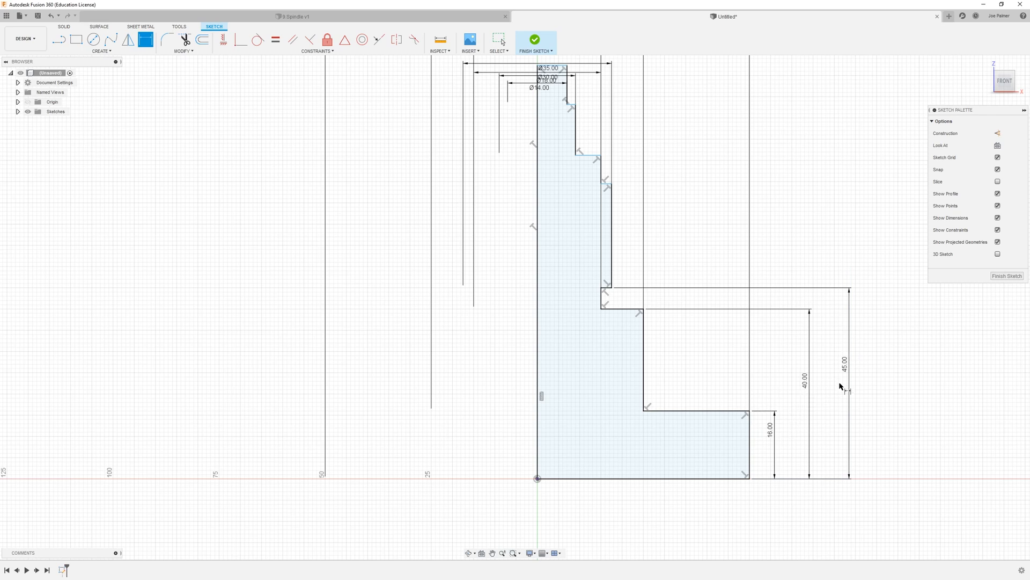
- Add a 65 mm height dimension from the flange's bottom edge to the top edge of the 35 mm diameter section
left_click(712, 479)
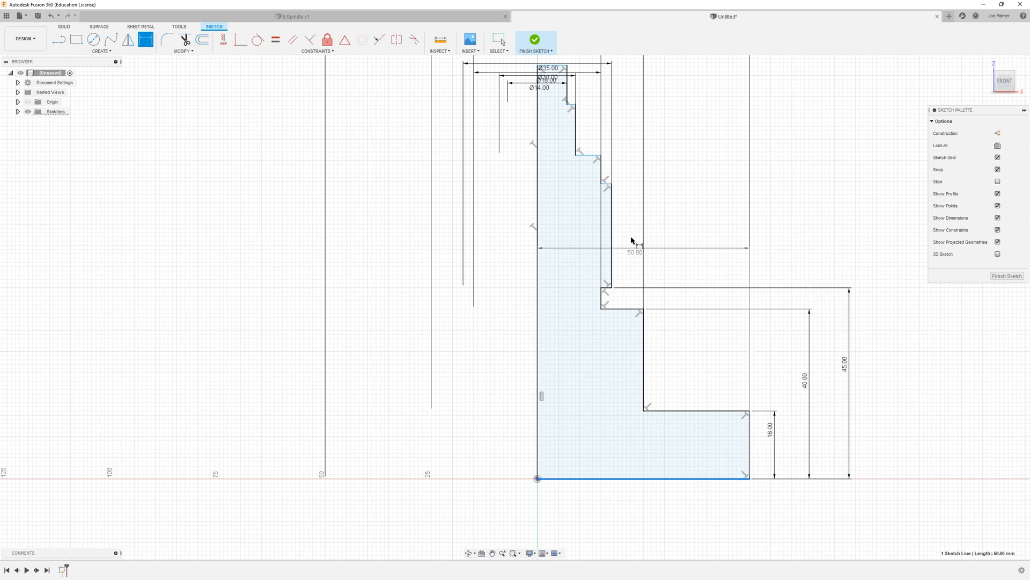
left_click(606, 184)
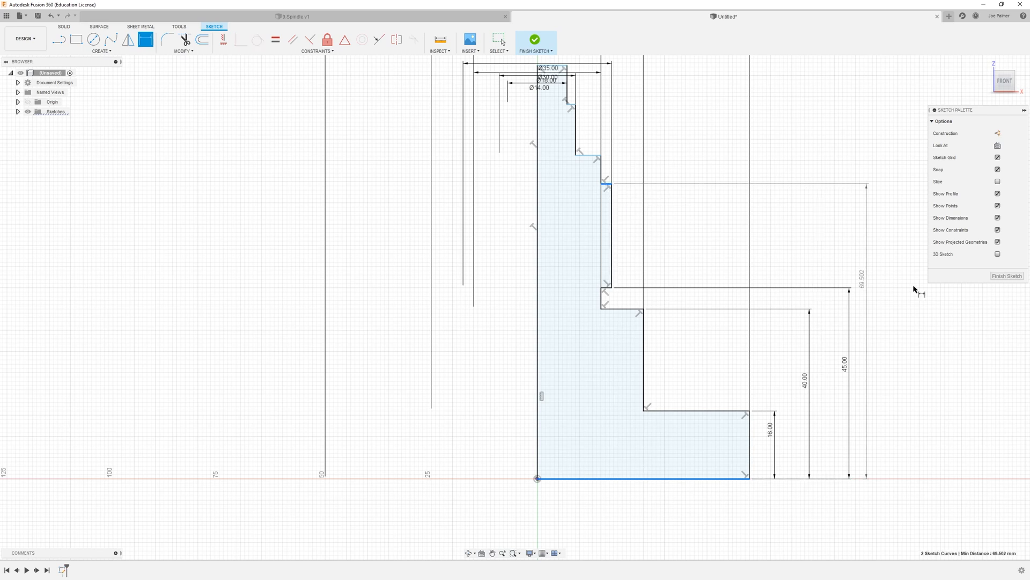
left_click(877, 323)
type("70")
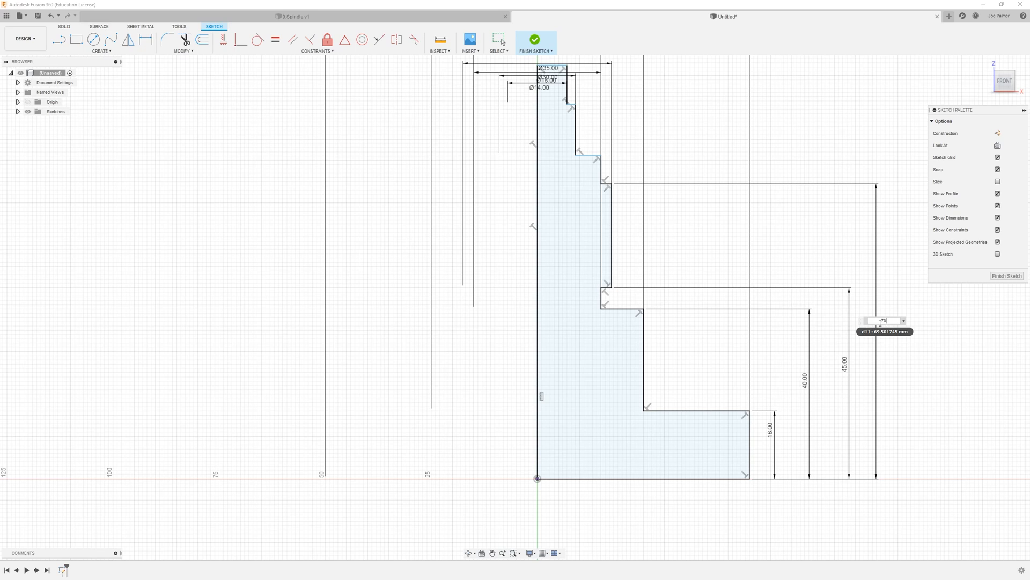
key("Return")
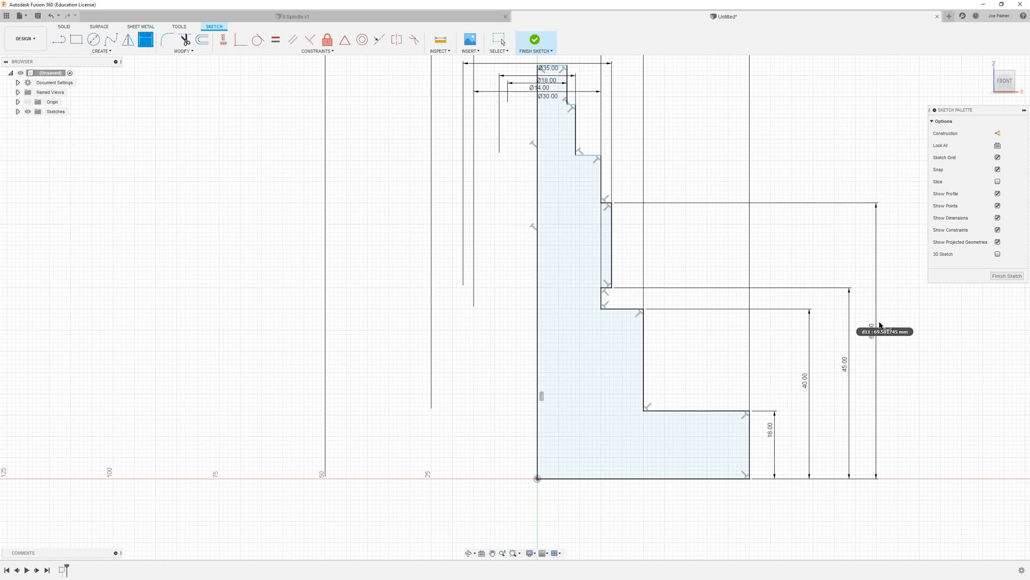
- Add a 70 mm height dimension from the flange's bottom edge to the top edge of the upper 30 mm diameter section
left_click(700, 483)
left_click(589, 157)
left_click(890, 262)
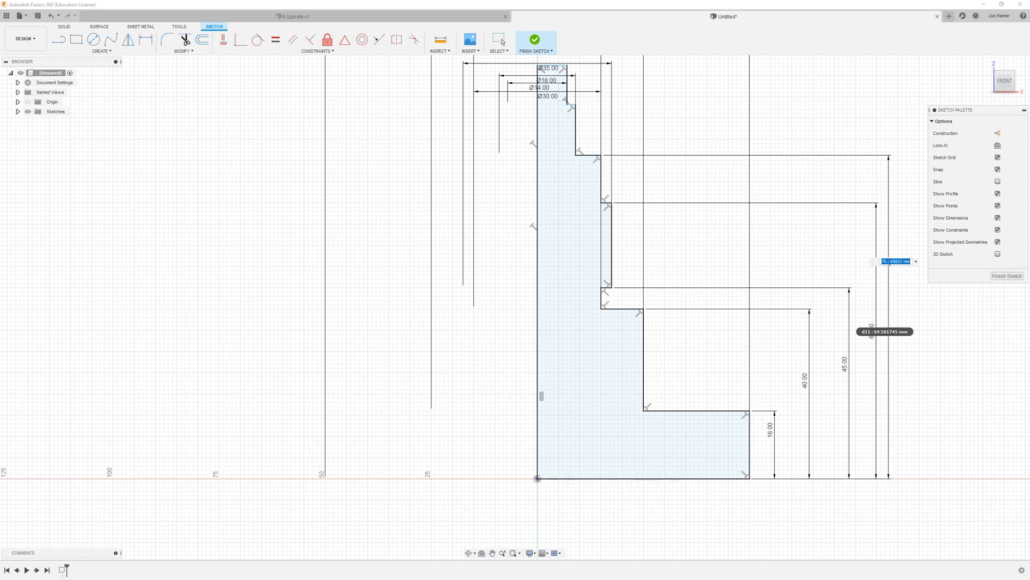
type("70")
key("Return")
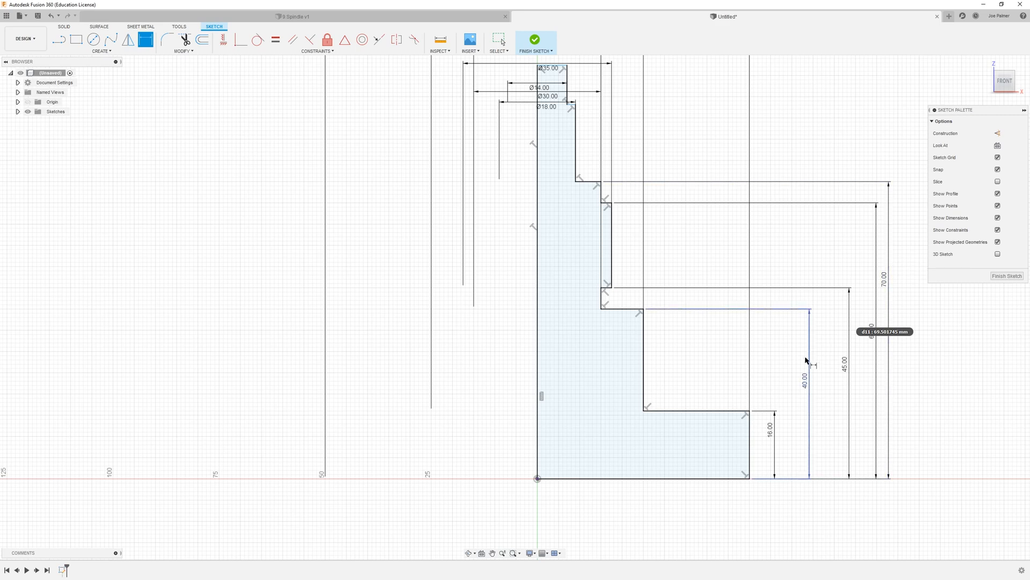
- Add an 86 mm height dimension from the flange's bottom edge to the top edge of the 18 mm diameter section
left_click(670, 478)
scroll(571, 114, "up", 4)
left_click(570, 98)
scroll(527, 146, "down", 6)
left_click(824, 192)
type("86")
key("Return")
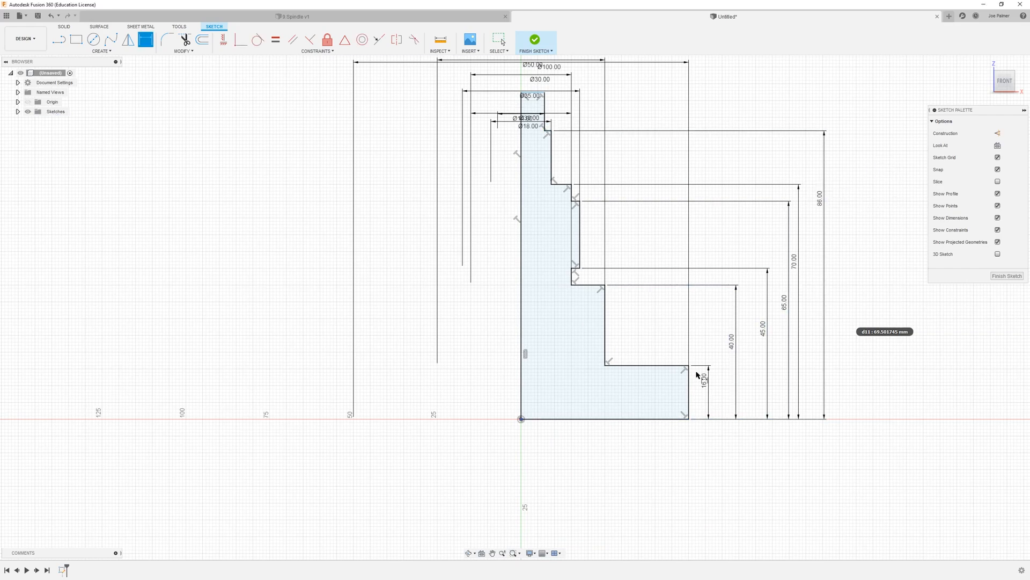
- Add a 90 mm overall height dimension from the flange's bottom edge to the top edge of the shaft
left_click(626, 419)
scroll(542, 86, "up", 2)
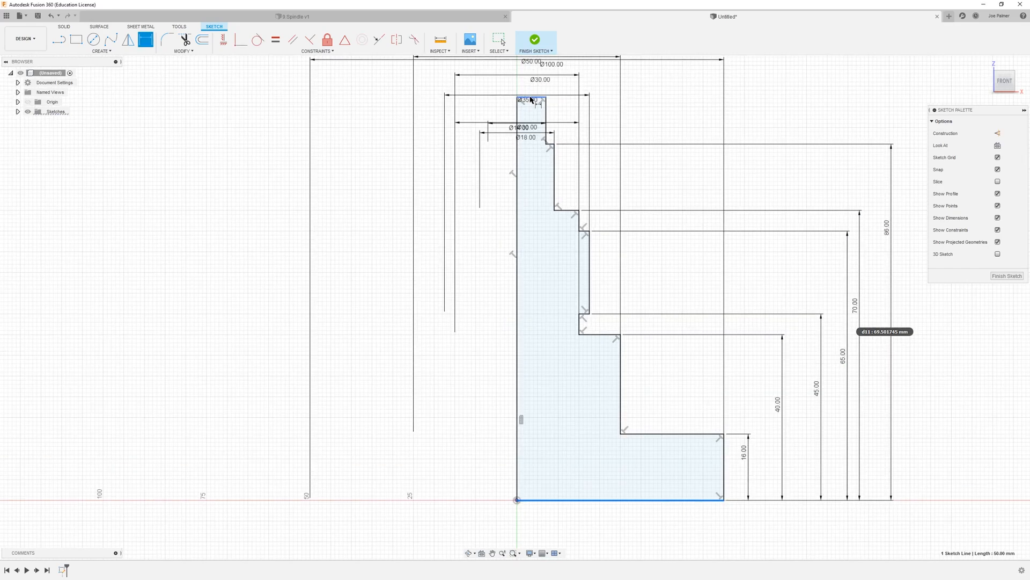
left_click(535, 97)
scroll(535, 98, "down", 3)
left_click(762, 166)
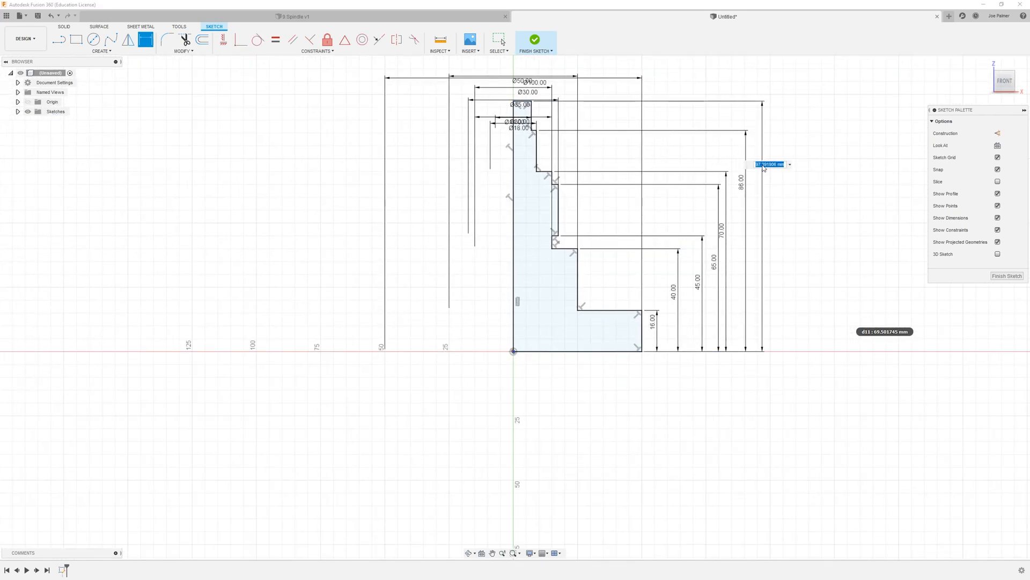
type("90")
key("Return")
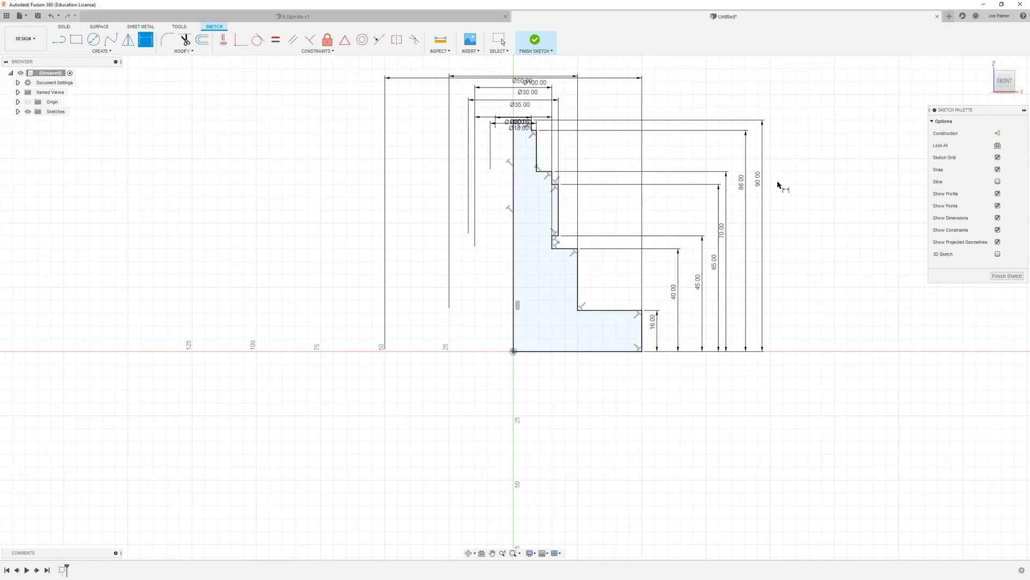
- Check the dimensioned half-profile and finish the sketch
scroll(573, 204, "up", 3)
scroll(644, 237, "down", 2)
mouse_move(647, 225)
middle_mouse_down("shift")
mouse_move(628, 223)
mouse_move(554, 163)
mouse_move(575, 181)
middle_mouse_up("shift")
scroll(513, 104, "up", 4)
scroll(493, 100, "down", 2)
scroll(494, 103, "down", 3)
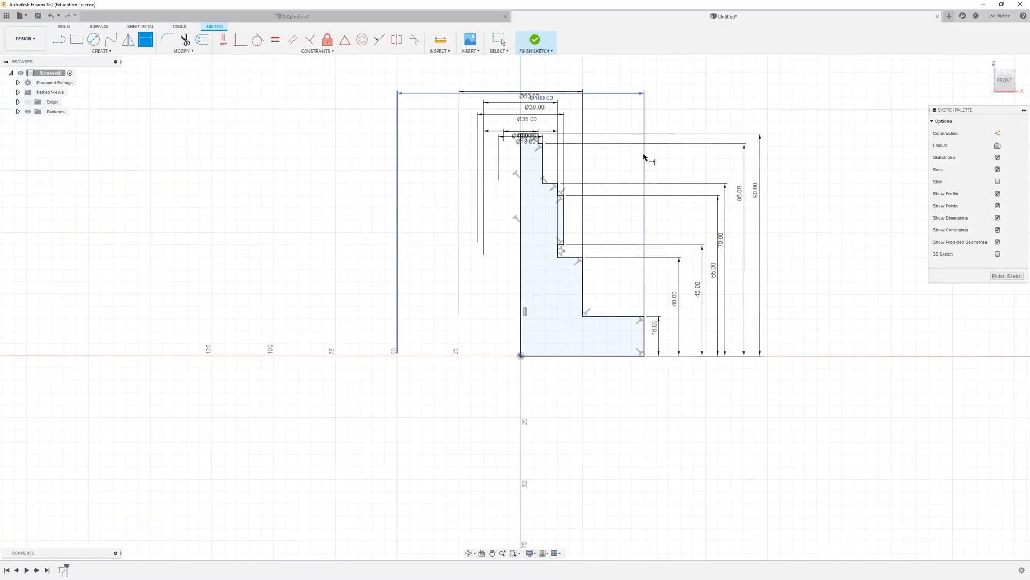
left_click(1006, 276)
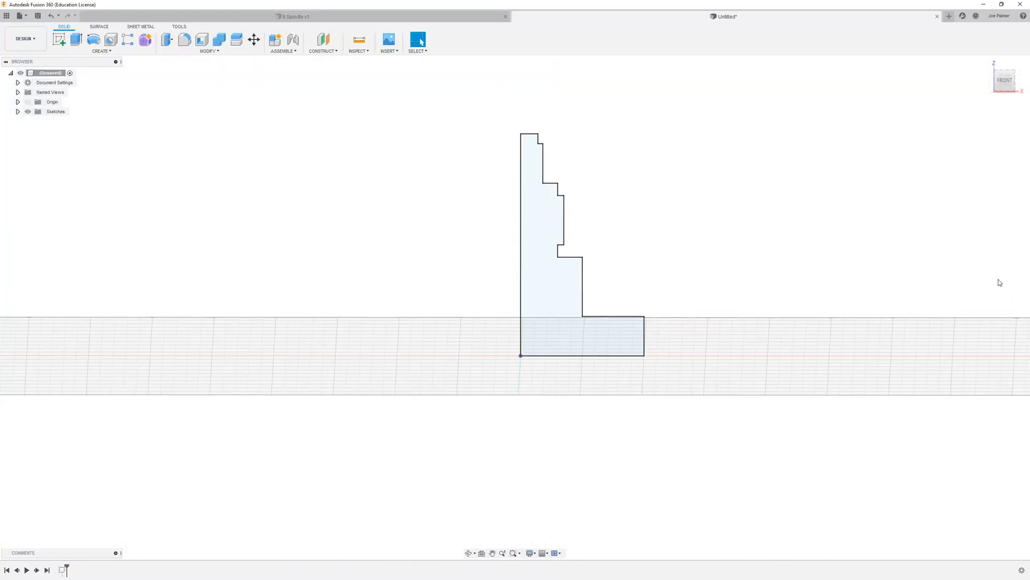
- Revolve the closed half-profile 360 degrees about its vertical centreline edge as a new body
mouse_move(683, 213)
middle_mouse_down("shift")
mouse_move(678, 204)
mouse_move(670, 218)
middle_mouse_up("shift")
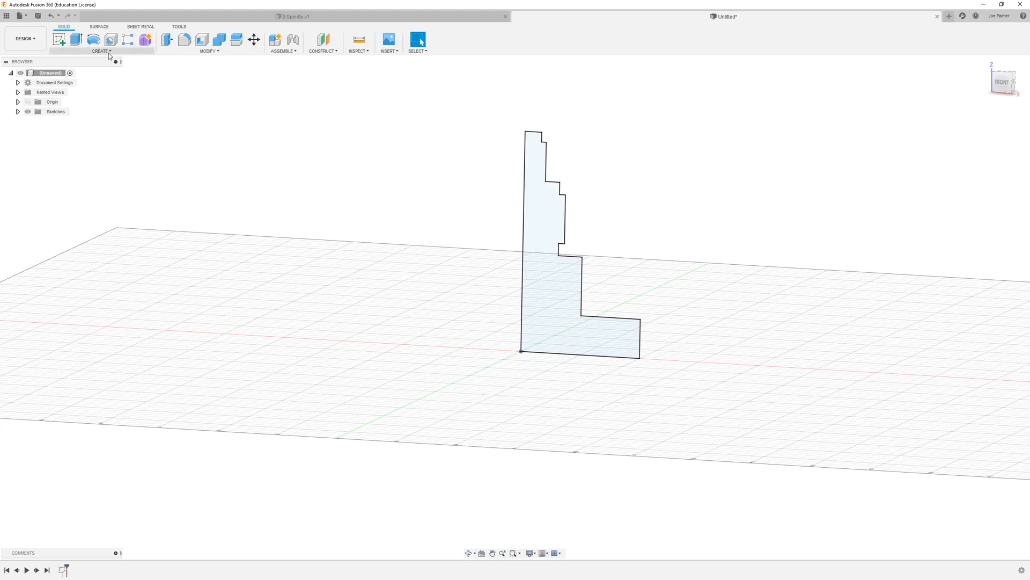
left_click(105, 50)
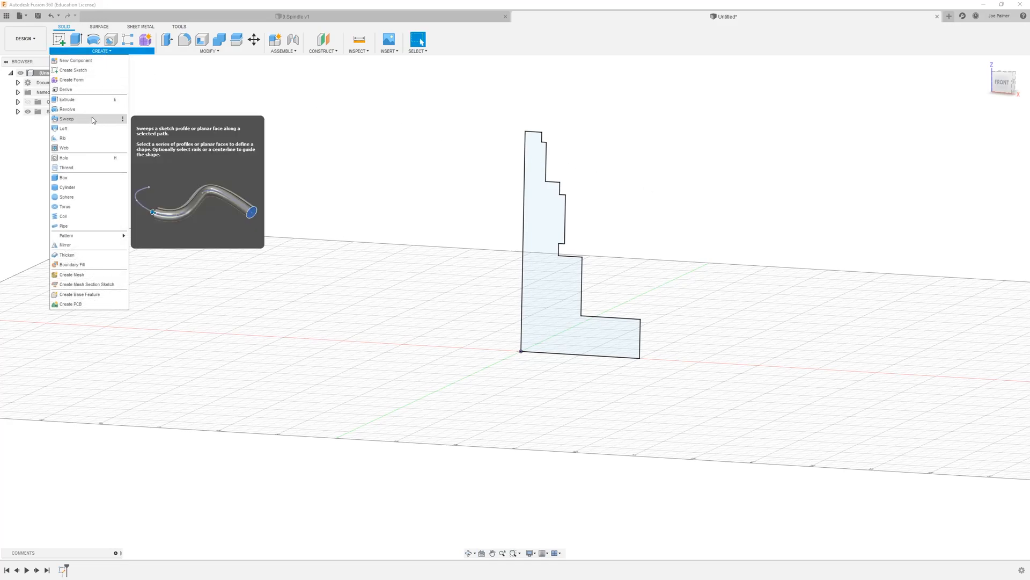
left_click(67, 109)
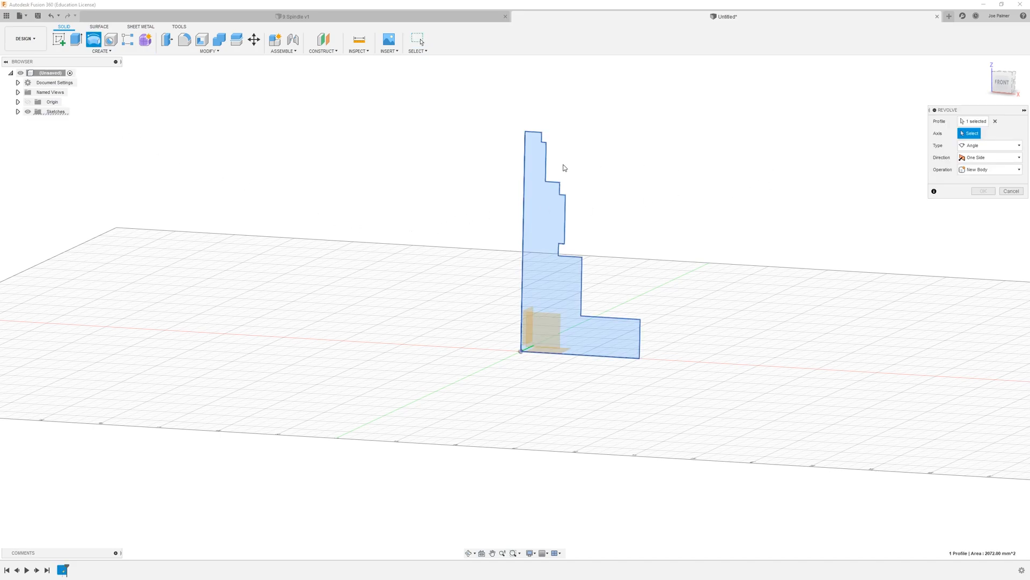
left_click(995, 123)
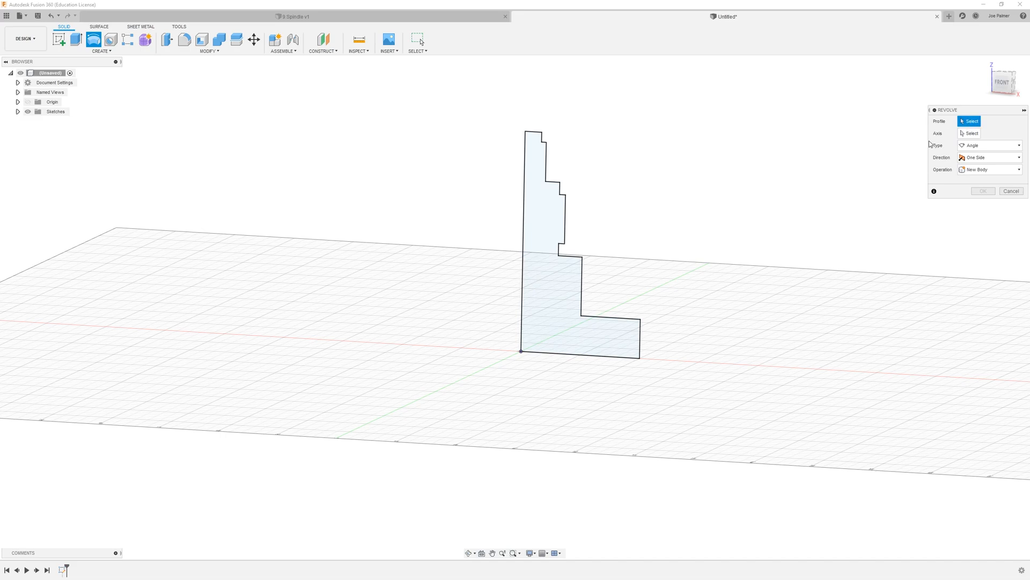
left_click(561, 228)
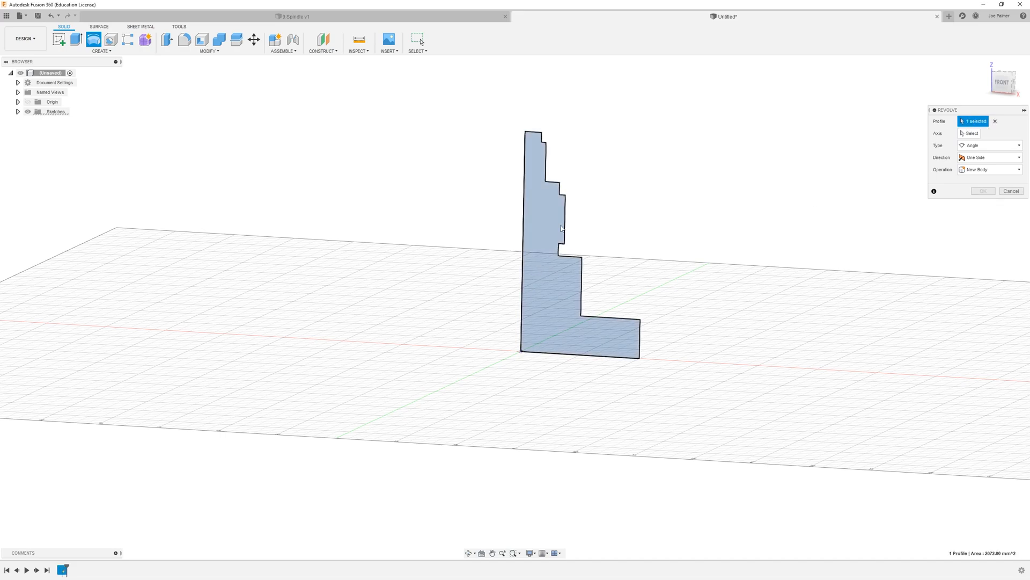
left_click(970, 134)
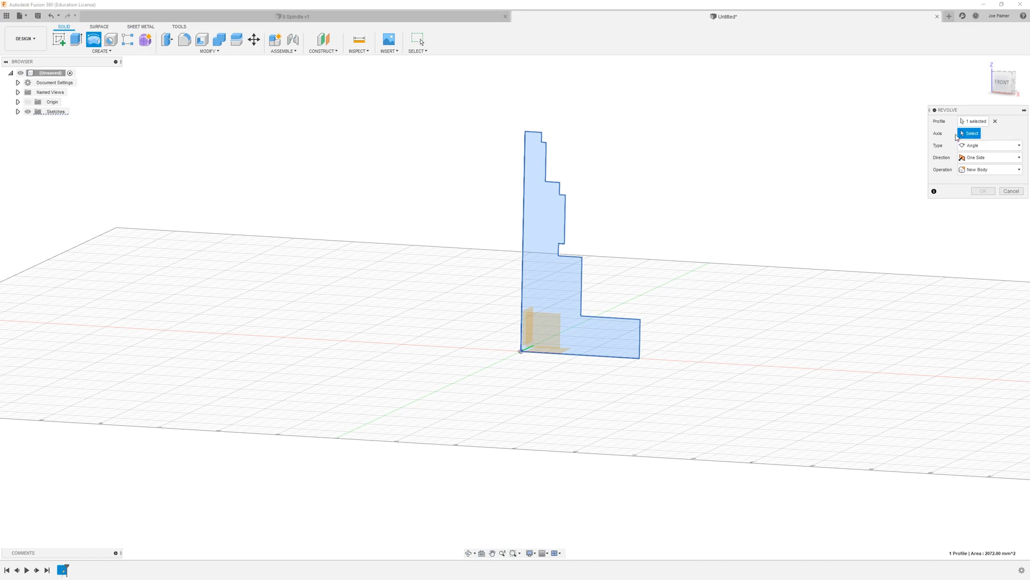
left_click(524, 189)
middle_click_drag(638, 220, 573, 219, "shift")
scroll(565, 248, "up", 4)
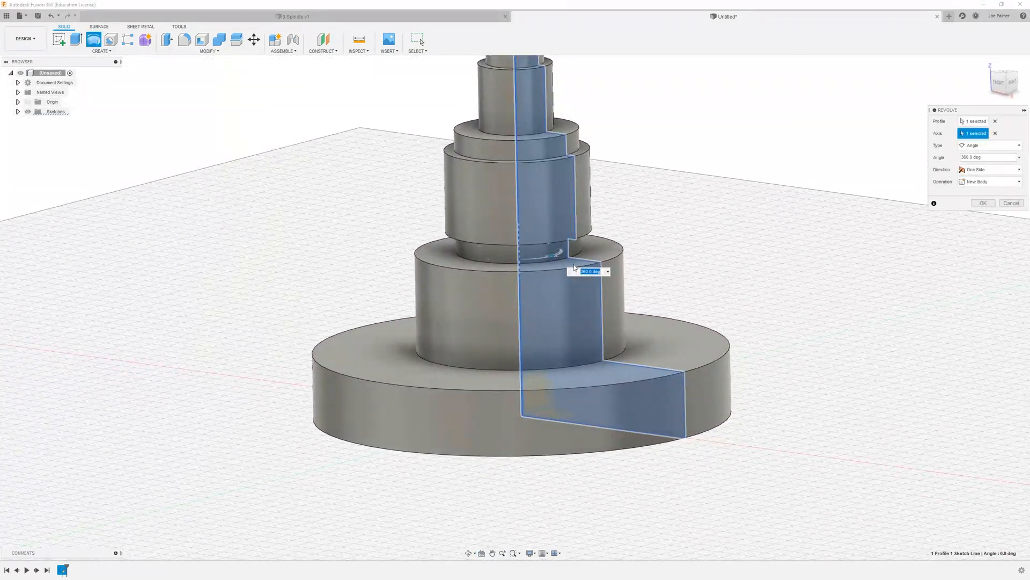
mouse_move(615, 253)
middle_mouse_down("shift")
mouse_move(651, 235)
mouse_move(630, 267)
middle_mouse_up("shift")
mouse_move(536, 267)
left_mouse_down()
mouse_move(458, 268)
mouse_move(535, 267)
mouse_move(462, 258)
mouse_move(537, 239)
mouse_move(521, 233)
mouse_move(510, 265)
mouse_move(535, 266)
left_mouse_up()
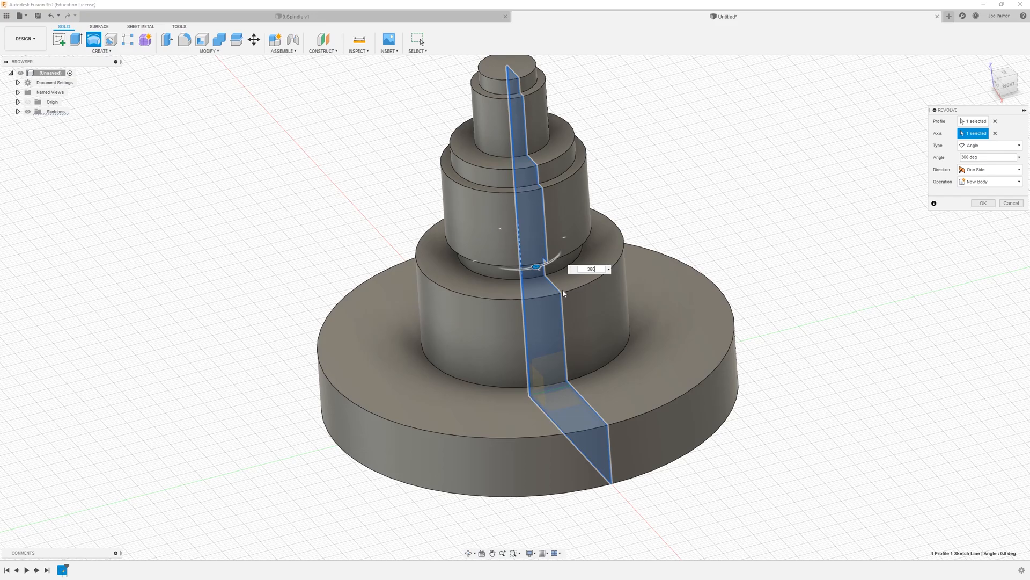
middle_click_drag(606, 317, 600, 294, "shift")
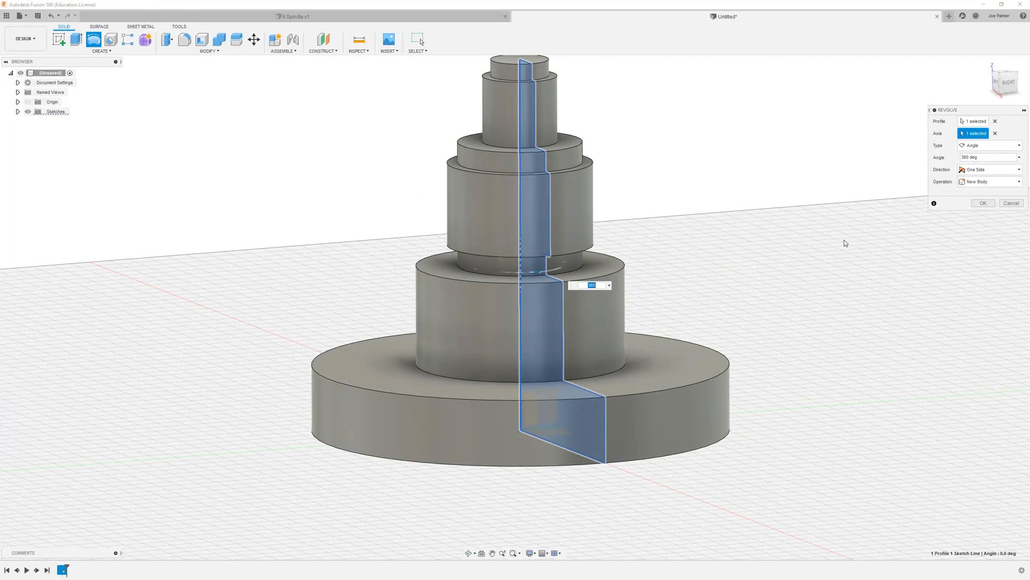
left_click(983, 203)
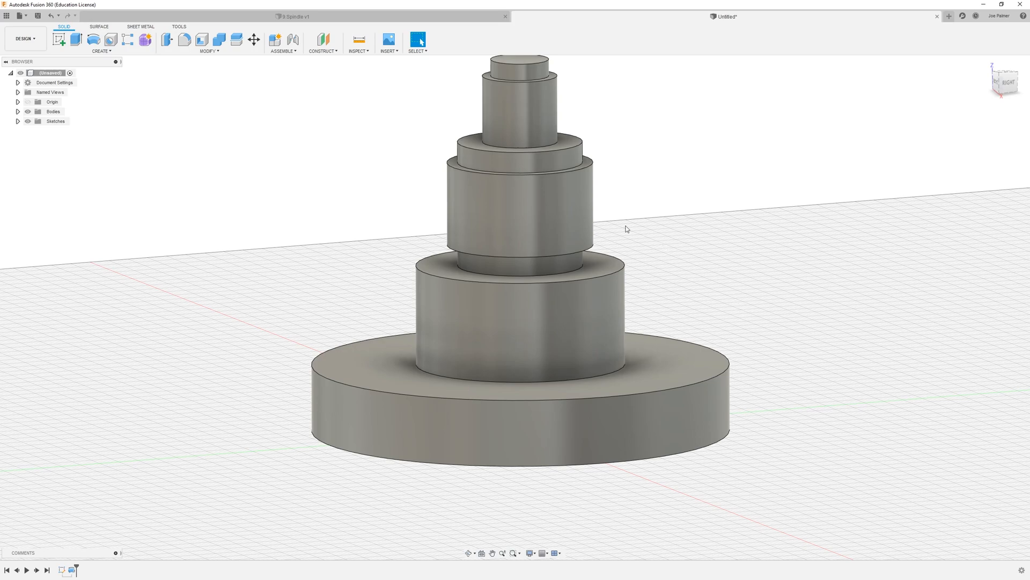
- Chamfer the top outer edge of the hub above the flange with an equal distance of 6 mm
left_click(209, 51)
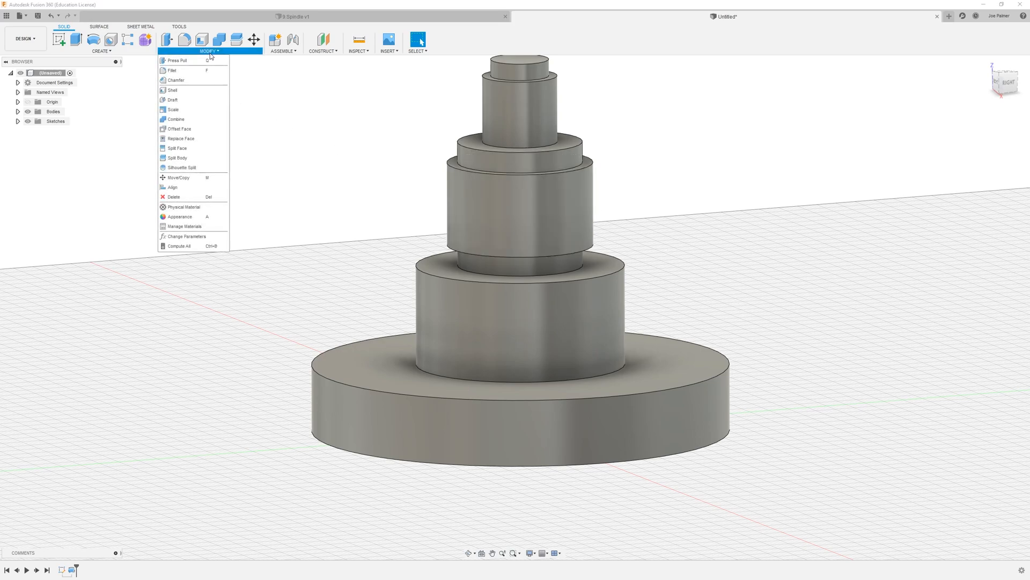
left_click(194, 80)
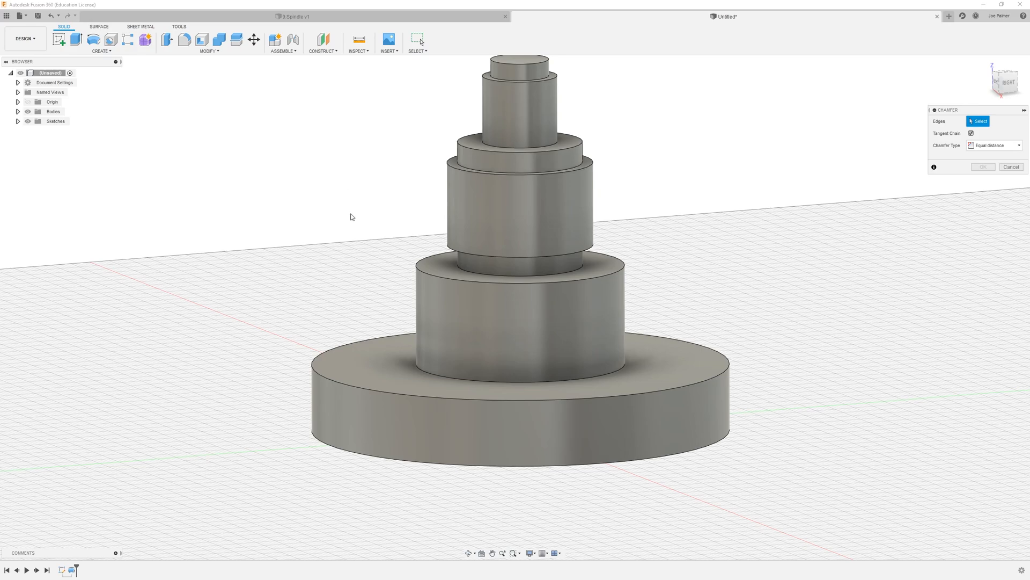
left_click(604, 277)
type("6")
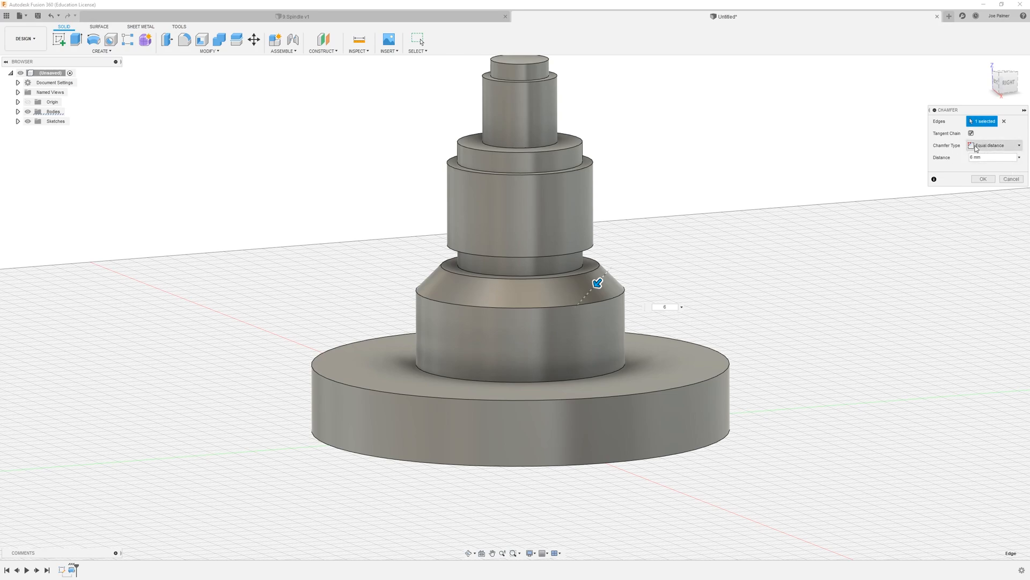
left_click(983, 178)
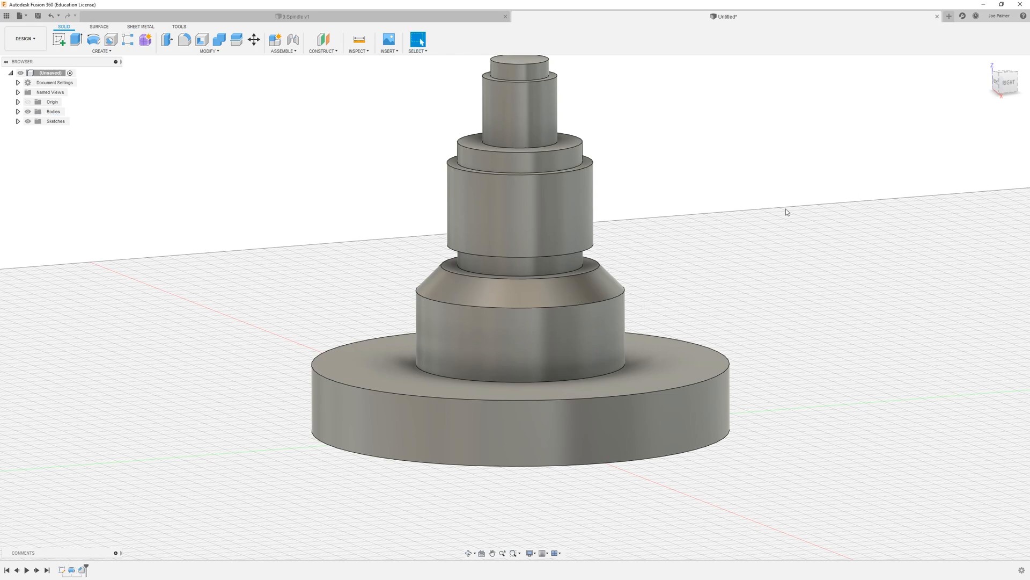
left_click(189, 53)
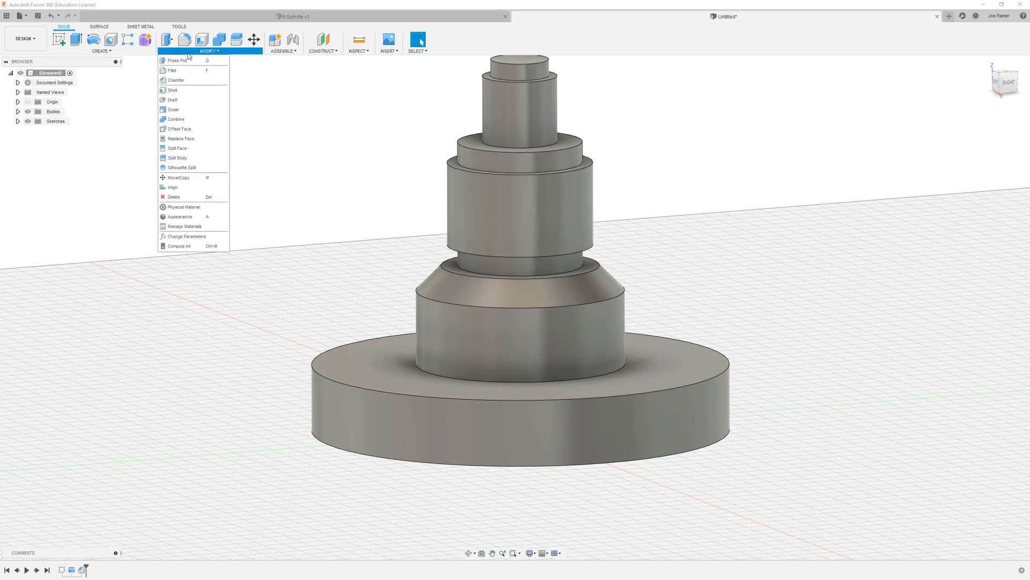
left_click(181, 81)
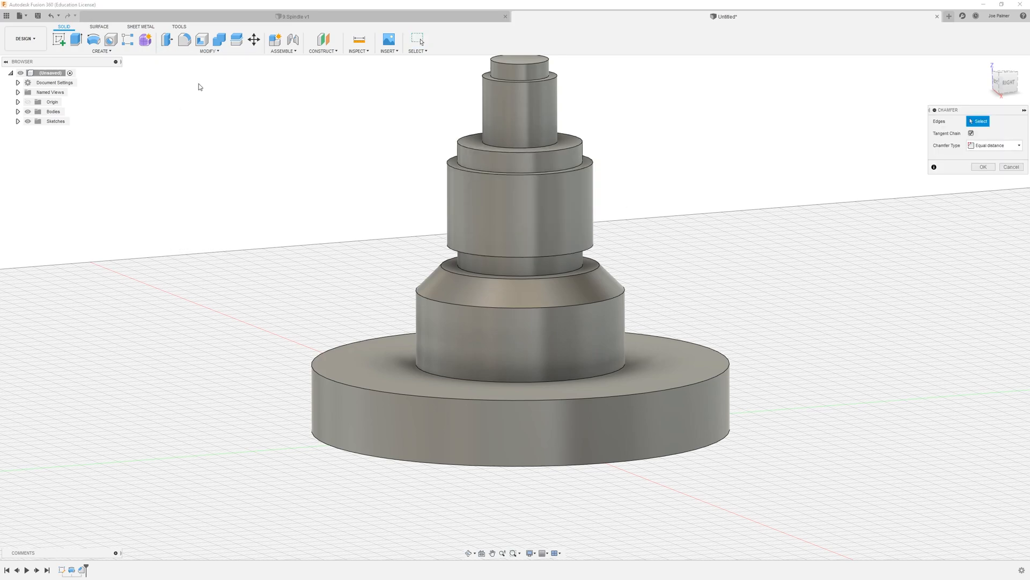
left_click(730, 373)
type("1")
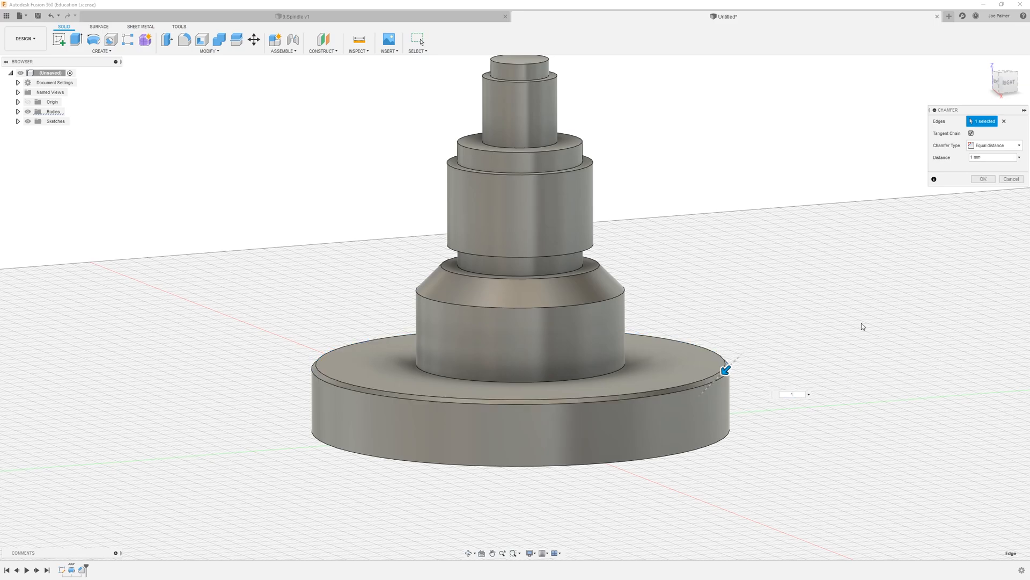
middle_click_drag(667, 316, 686, 326, "shift")
scroll(687, 328, "down", 3)
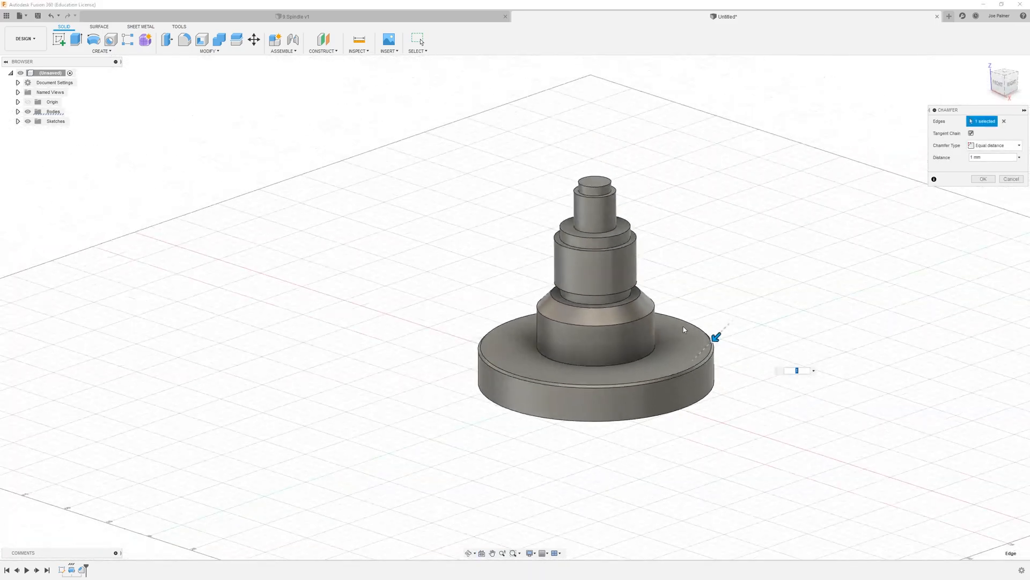
scroll(657, 315, "up", 3)
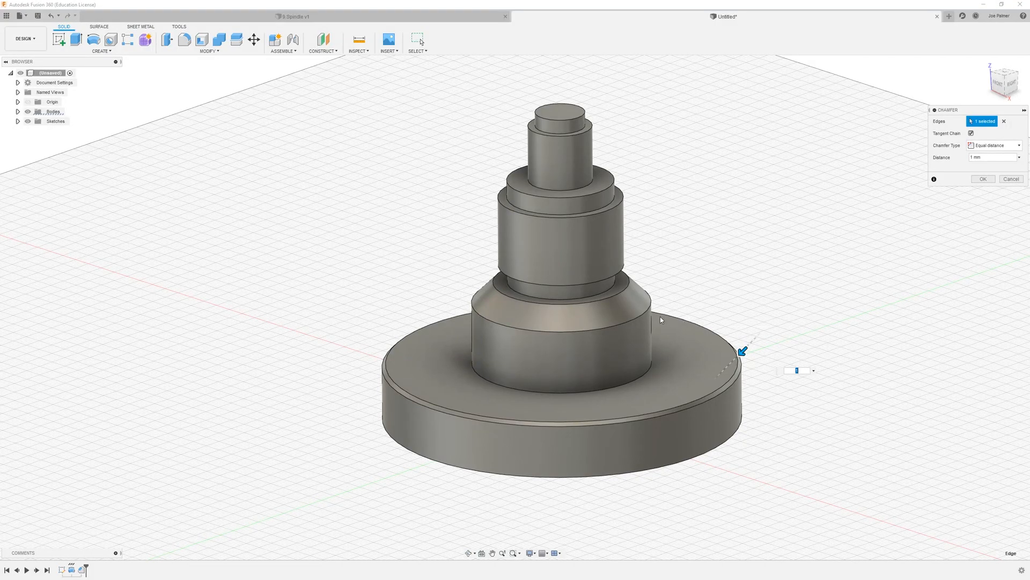
middle_click_drag(666, 314, 668, 348, "shift")
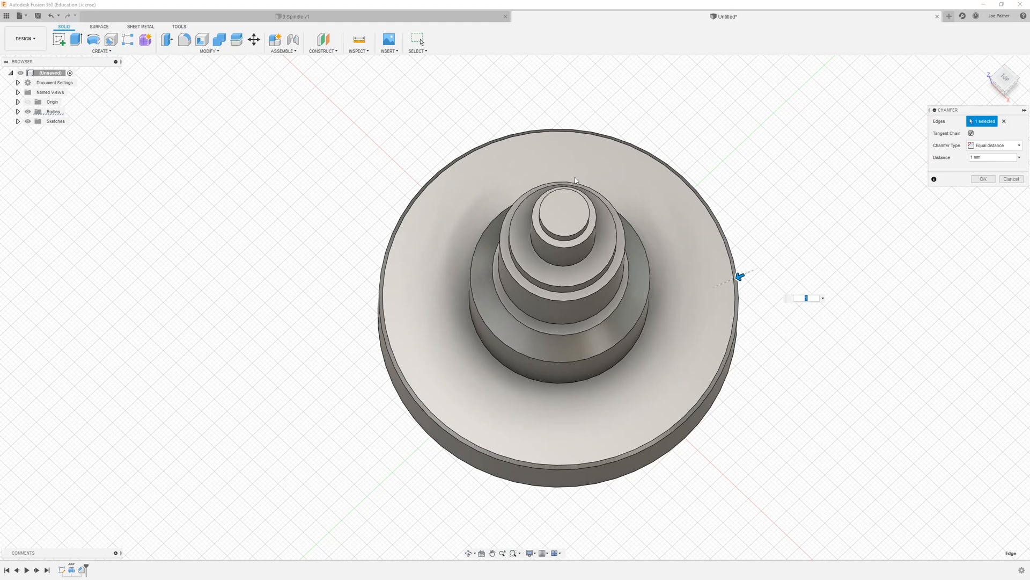
middle_click_drag(764, 241, 772, 277, "shift")
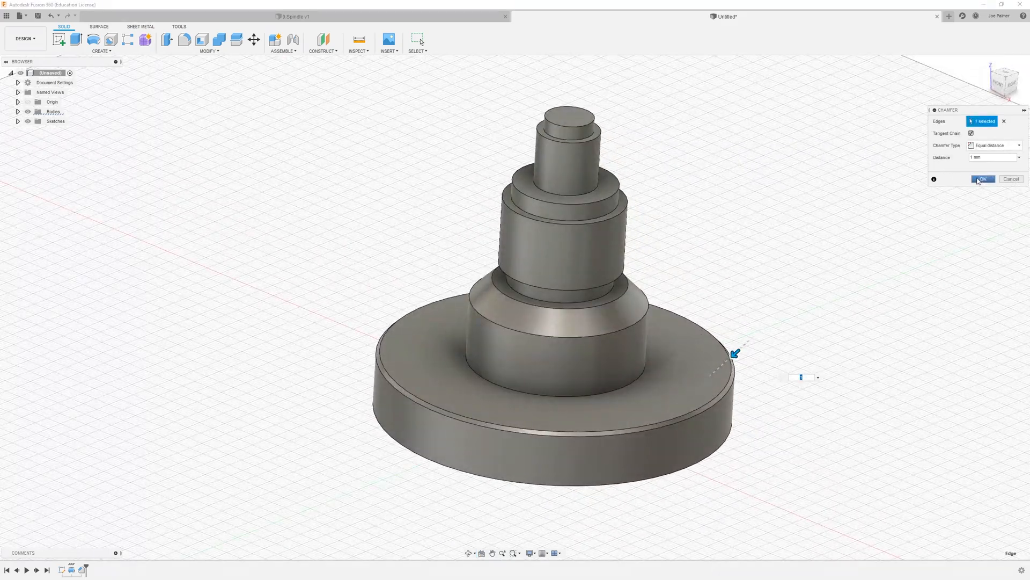
left_click(1008, 179)
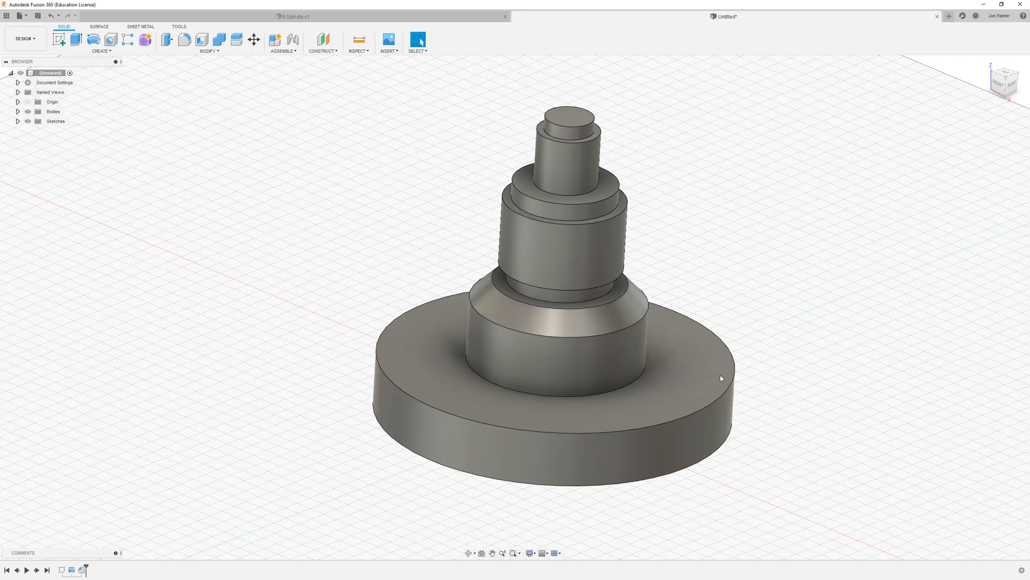
- Start a new sketch on the top face of the bottom flange
left_click(657, 393)
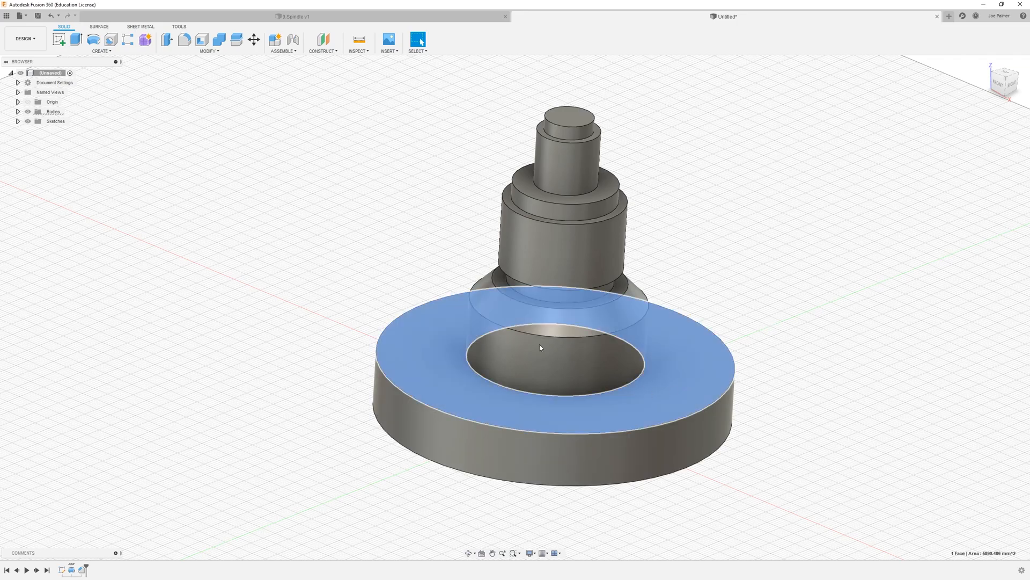
left_click(59, 39)
scroll(306, 160, "up", 2)
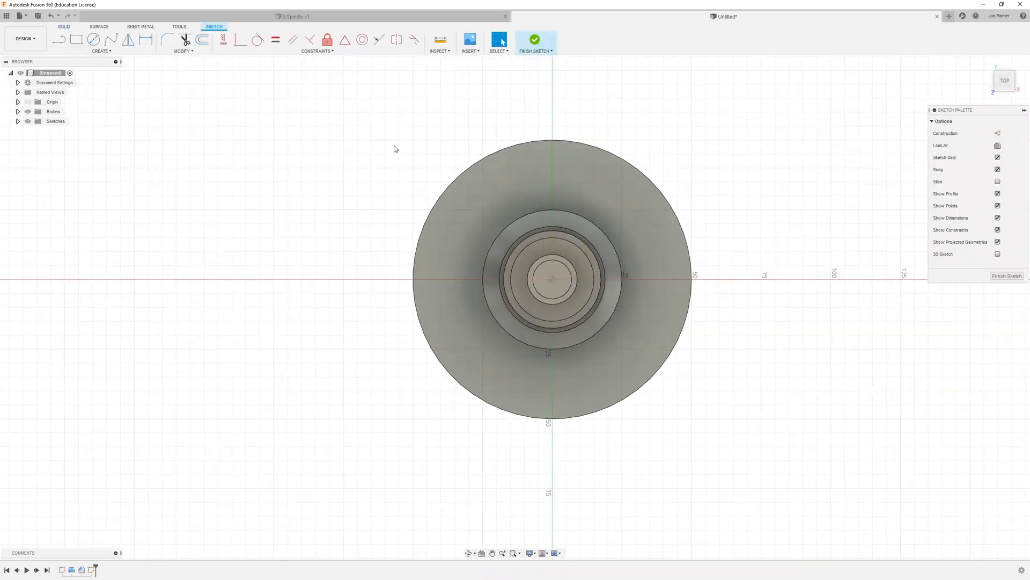
left_click(517, 149)
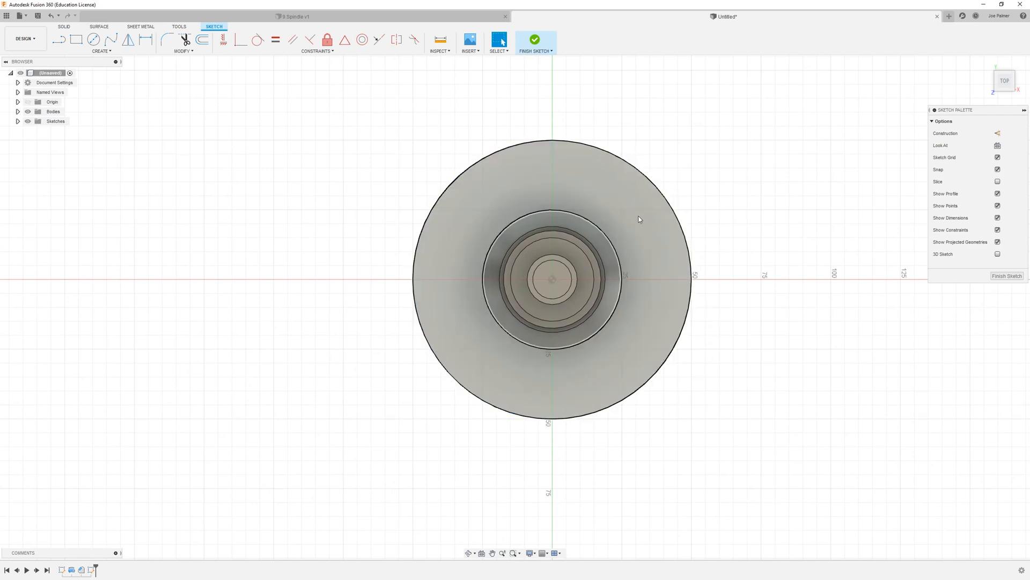
- Project the flange's circular outer edge into the sketch and realign the view square to the sketch plane
middle_click_drag(632, 198, 656, 204, "shift")
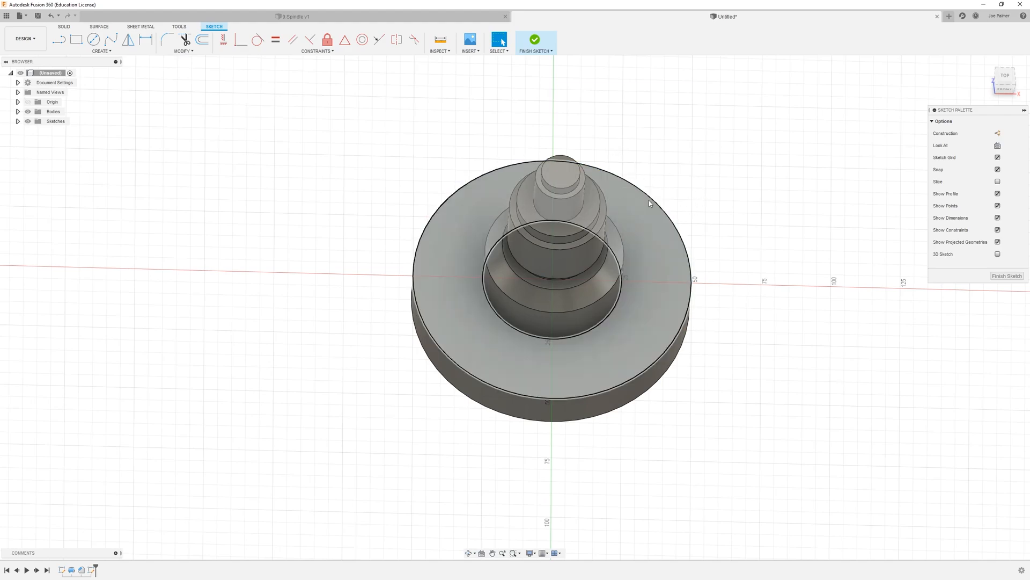
left_click(83, 52)
mouse_move(89, 202)
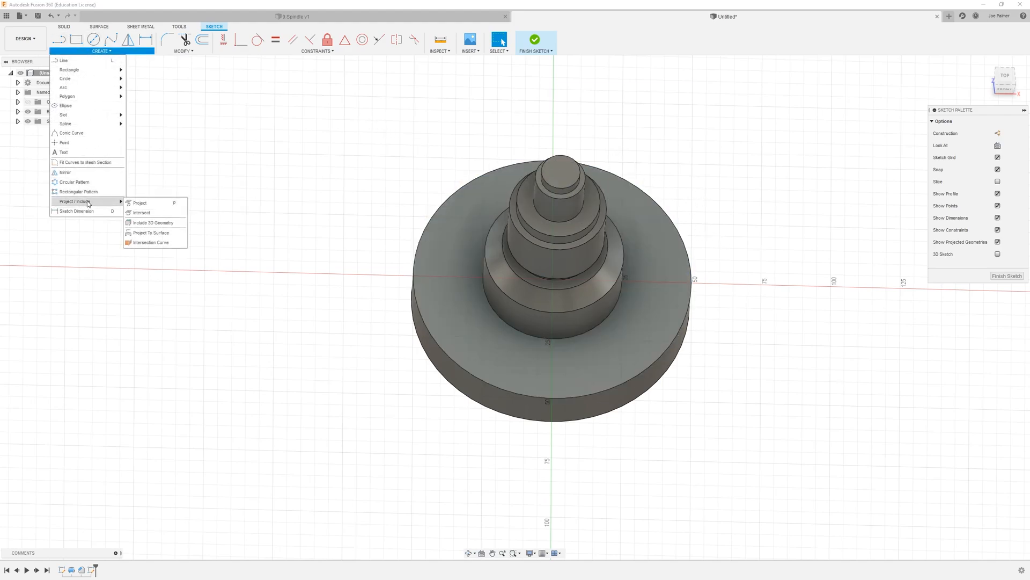
left_click(137, 204)
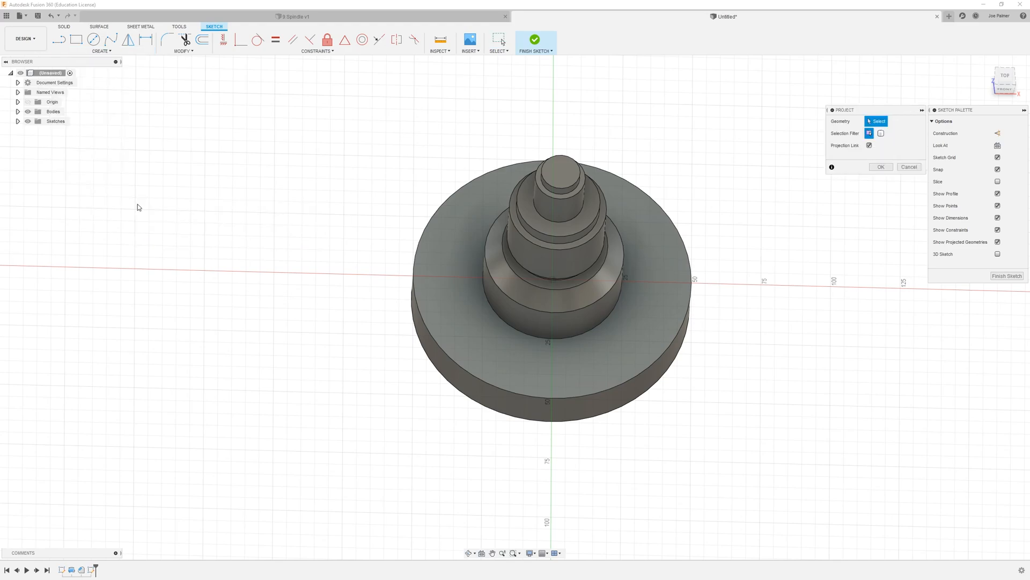
left_click(688, 248)
left_click(881, 167)
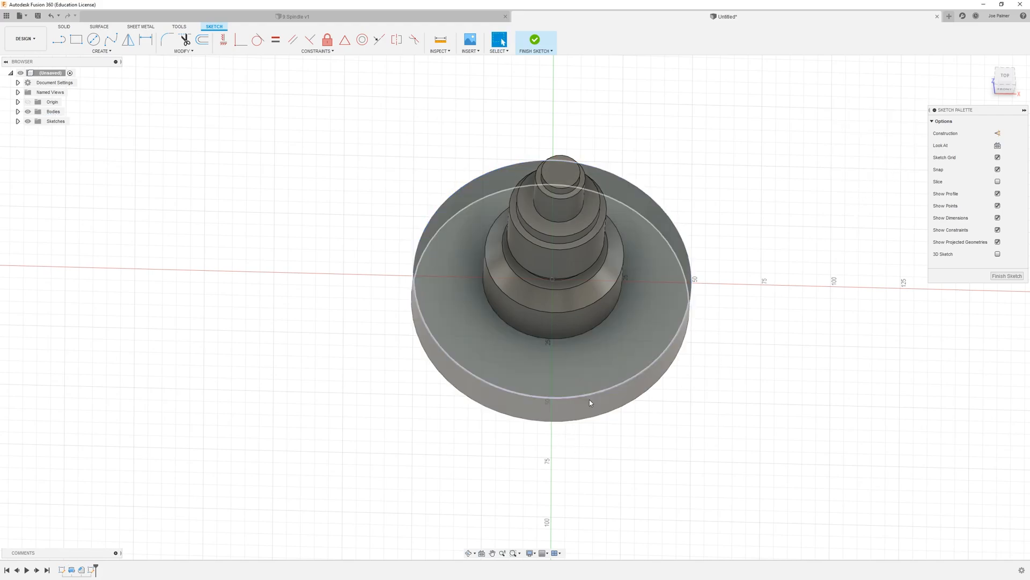
middle_click_drag(614, 301, 623, 264, "shift")
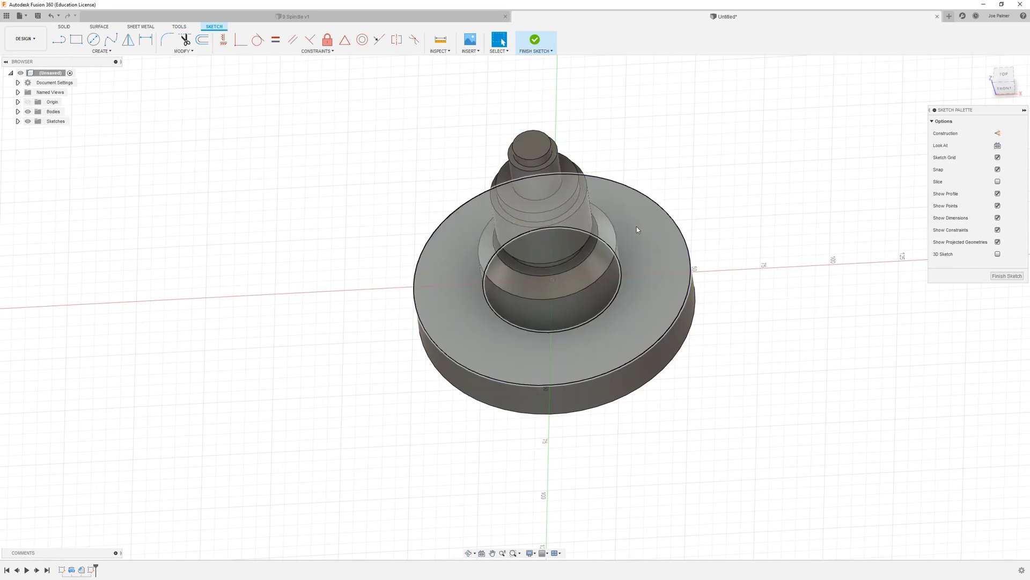
left_click(998, 145)
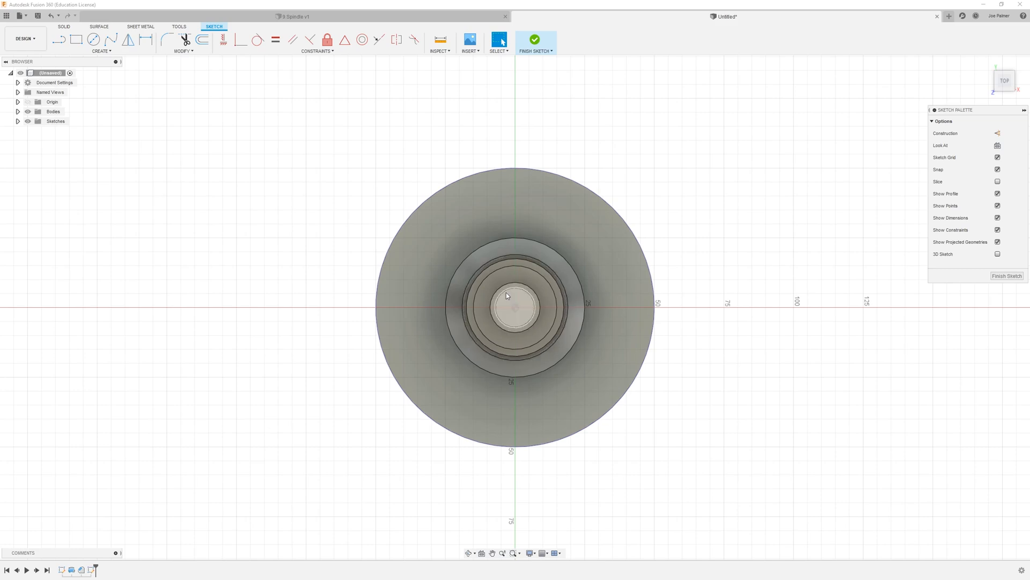
- Draw a shallow three-line notch on the flange's rim across the vertical axis, with its base about 48 mm above the centre
left_click(60, 40)
scroll(526, 146, "up", 5)
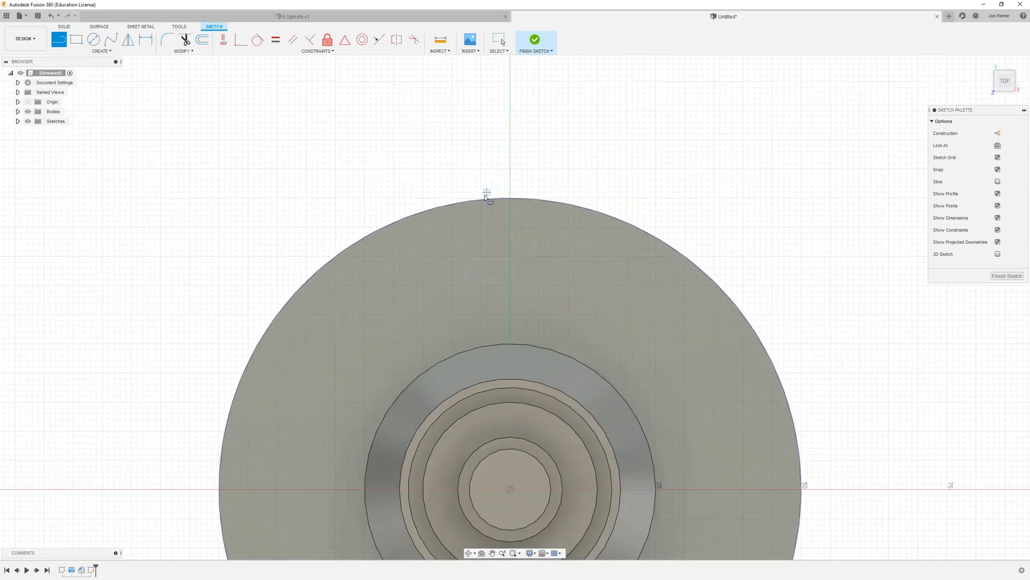
scroll(468, 200, "up", 3)
left_click(456, 207)
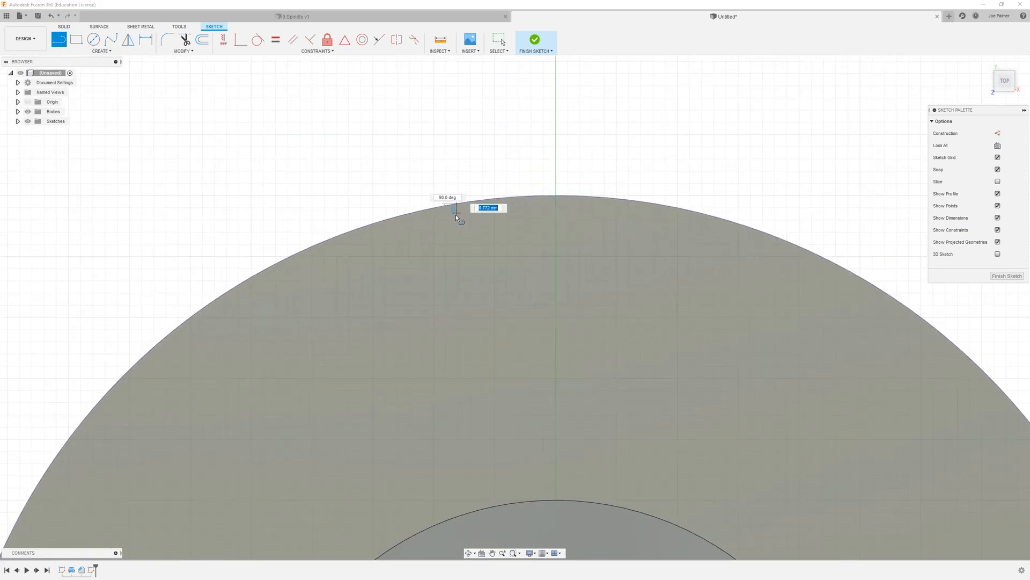
left_click(645, 219)
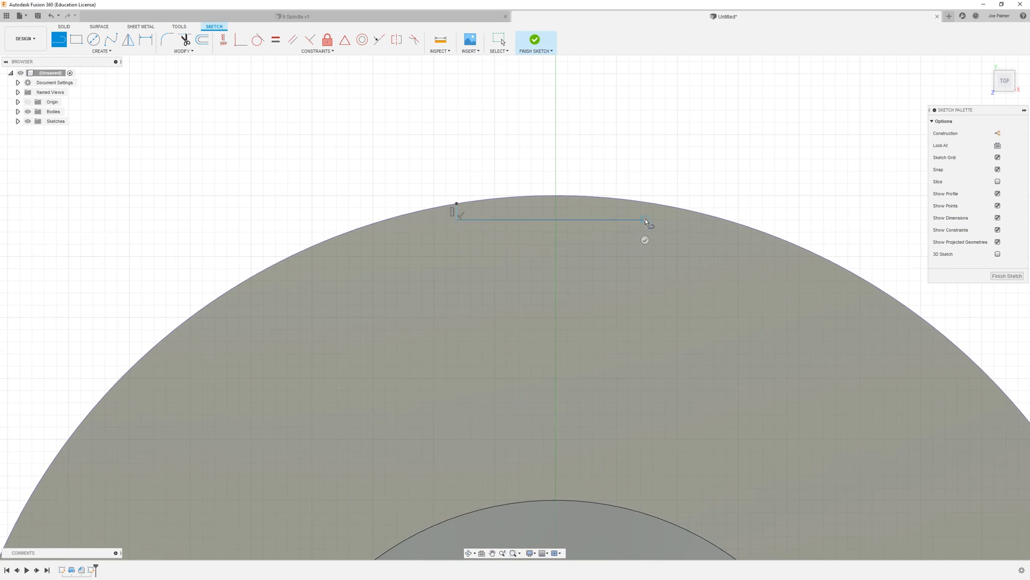
left_click(645, 203)
- Draw two vertical lines from the flange's centre, one about 95 mm upward and one about 80 mm downward, both extending past the rim
scroll(616, 145, "down", 4)
scroll(582, 154, "down", 2)
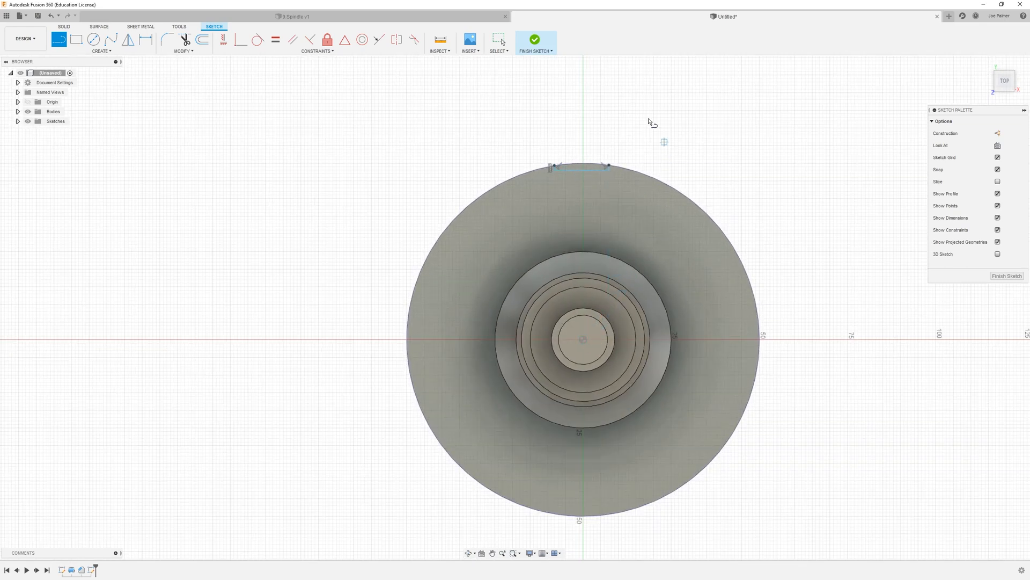
scroll(437, 314, "down", 4)
scroll(463, 292, "up", 2)
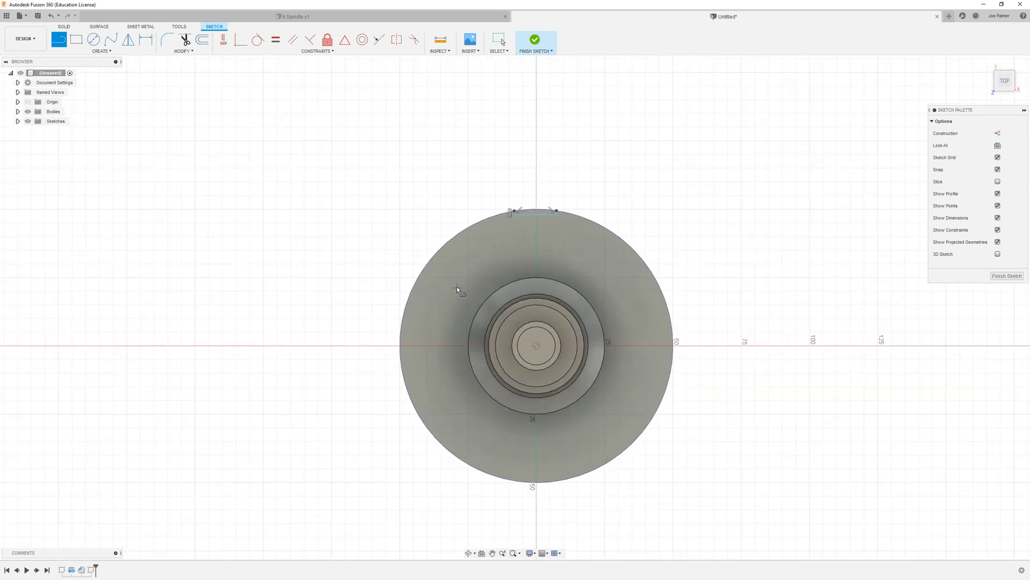
left_click(536, 344)
left_click(537, 86)
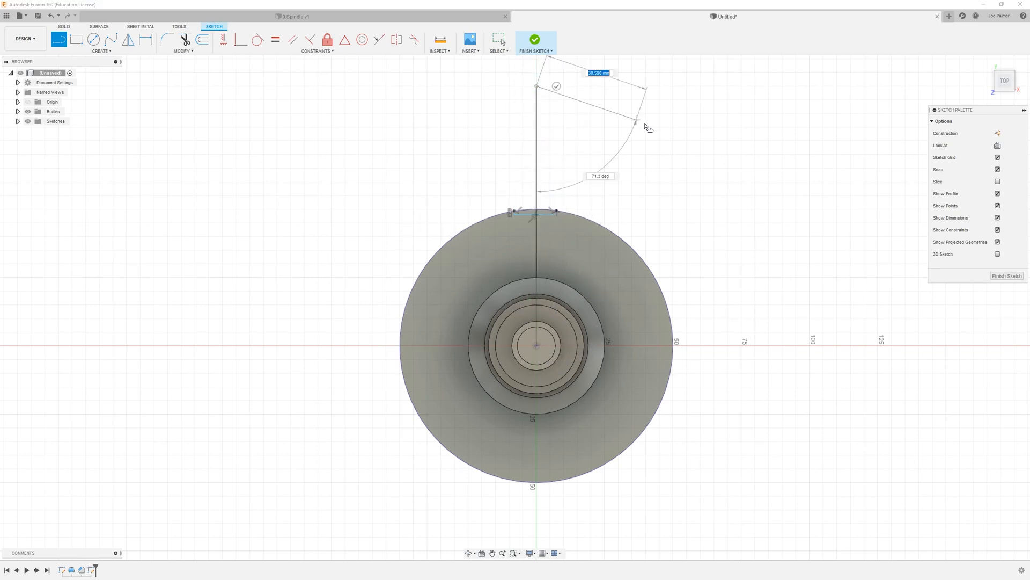
key("Escape")
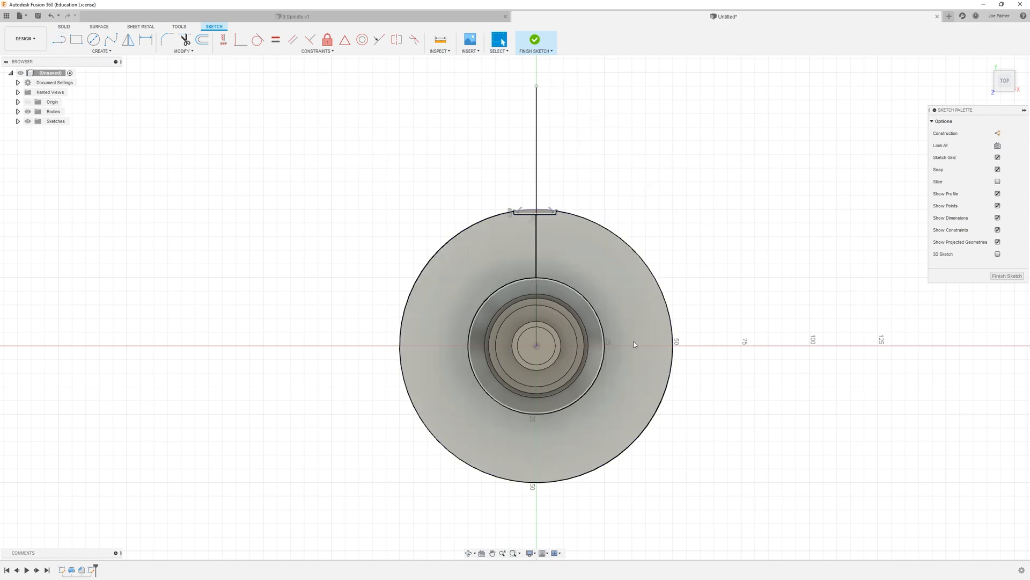
key("l")
left_click(537, 346)
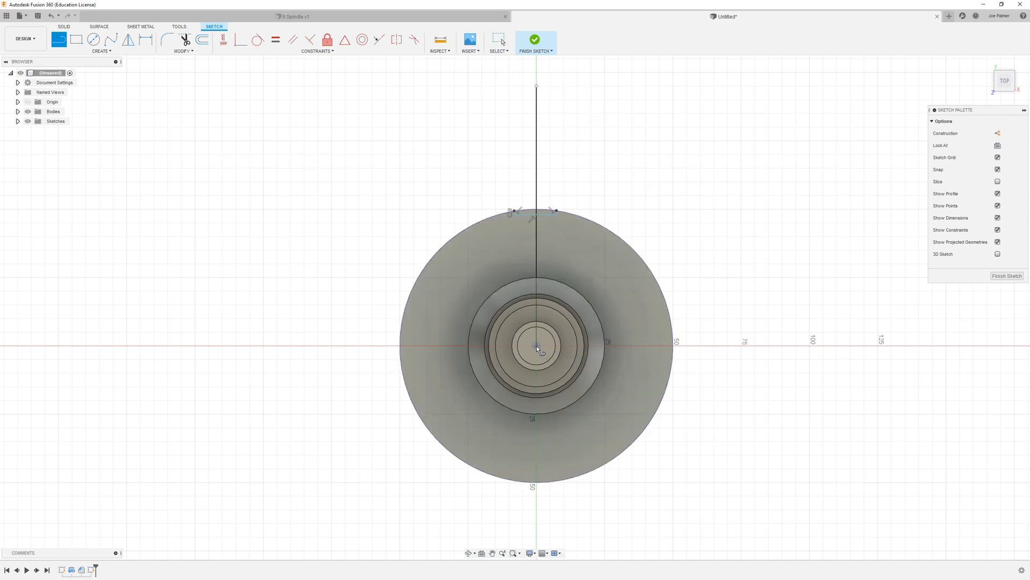
scroll(556, 348, "down", 4)
left_click(547, 459)
key("Escape")
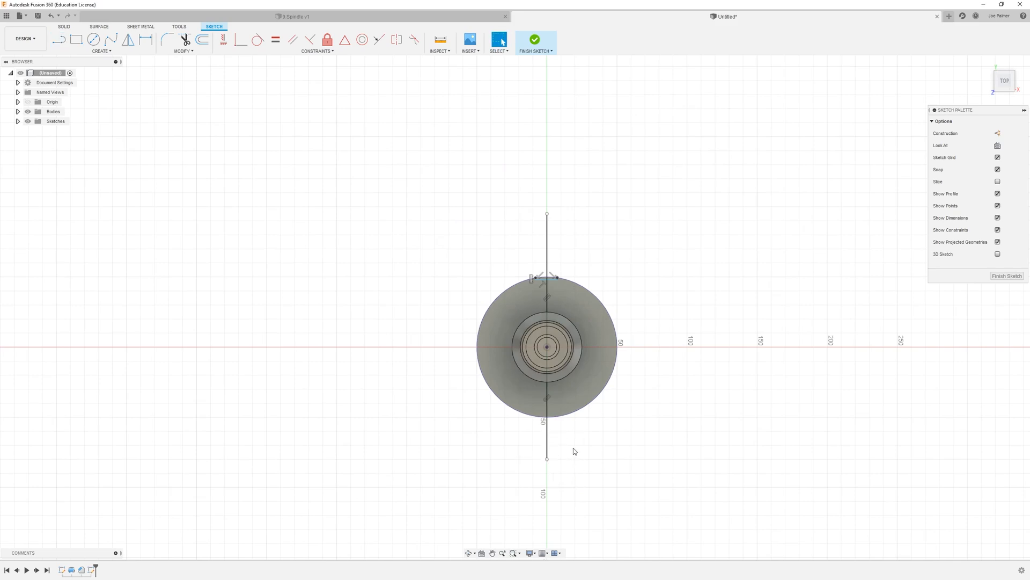
- Convert both vertical centre lines into construction lines
left_click(547, 238)
right_click(543, 238)
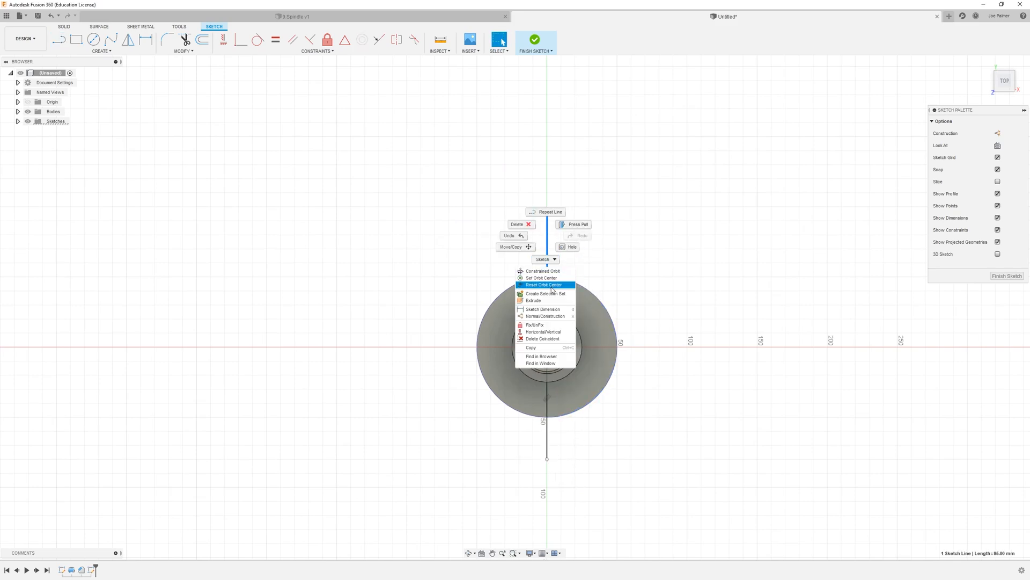
left_click(545, 316)
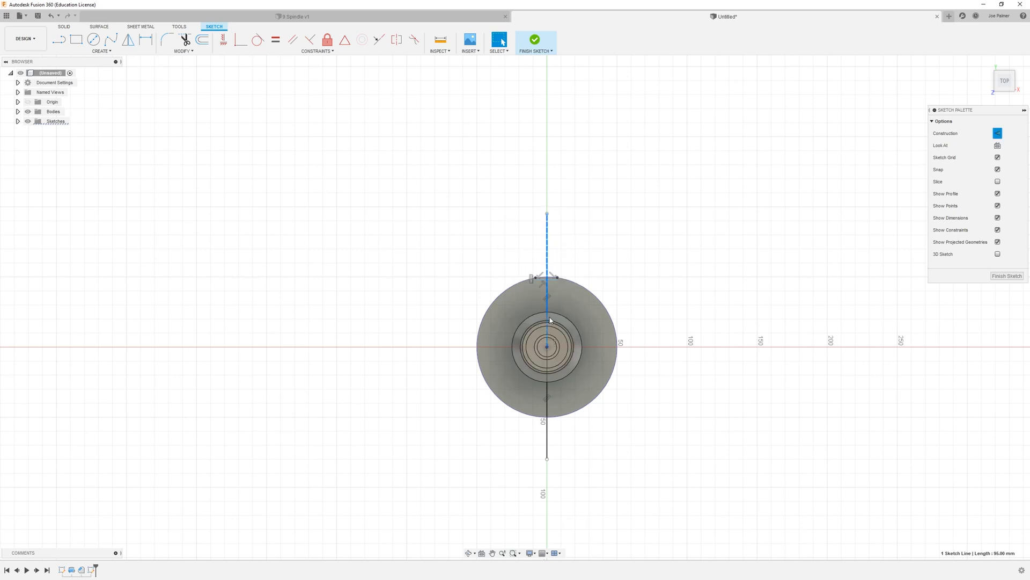
left_click(547, 435)
right_click(548, 437)
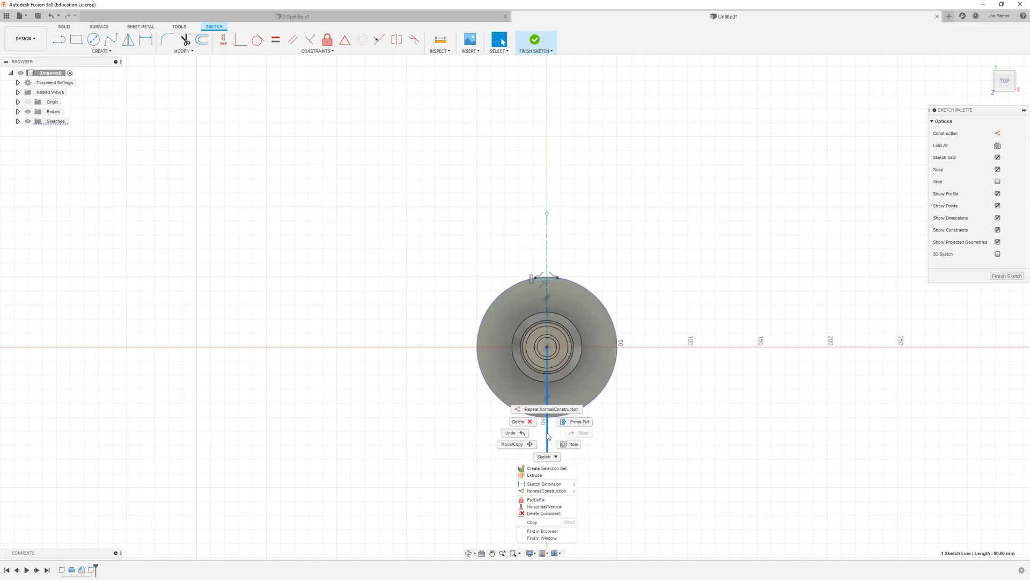
left_click(549, 491)
left_click(584, 457)
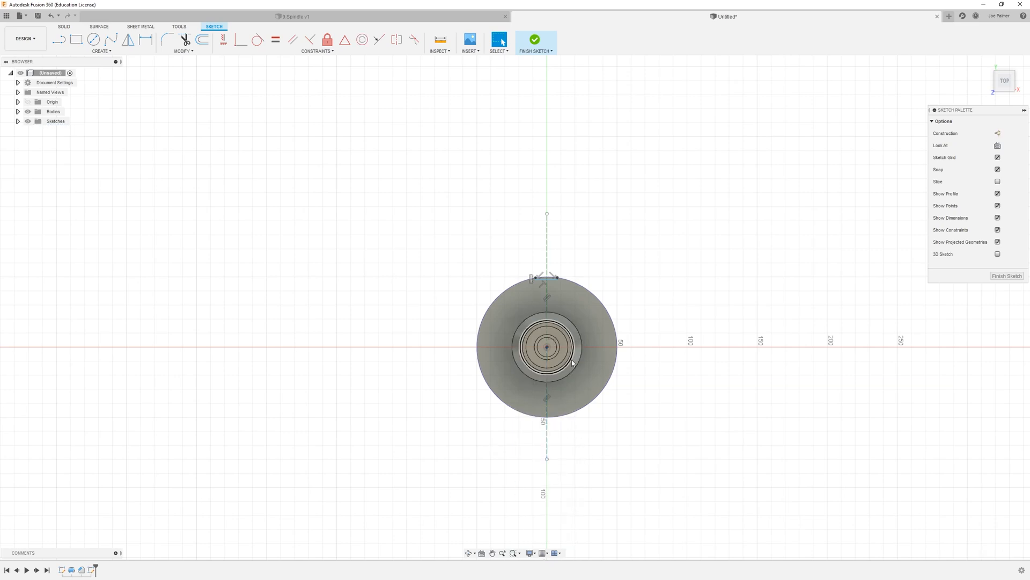
- Apply a Symmetry constraint to the notch's two inner corners about the vertical construction line
scroll(558, 297, "up", 4)
scroll(529, 268, "down", 4)
scroll(530, 276, "up", 3)
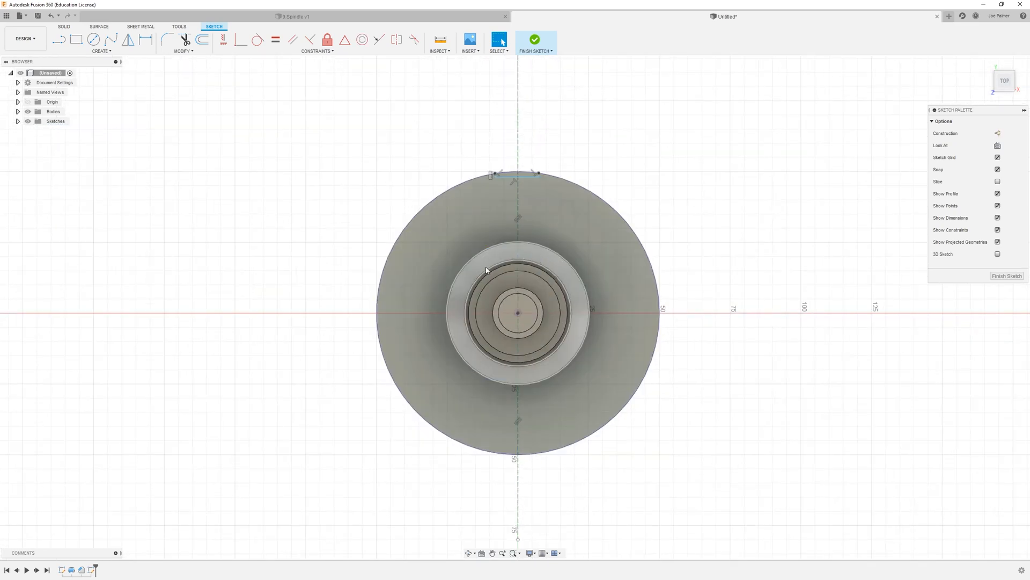
scroll(519, 170, "up", 3)
scroll(519, 171, "up", 5)
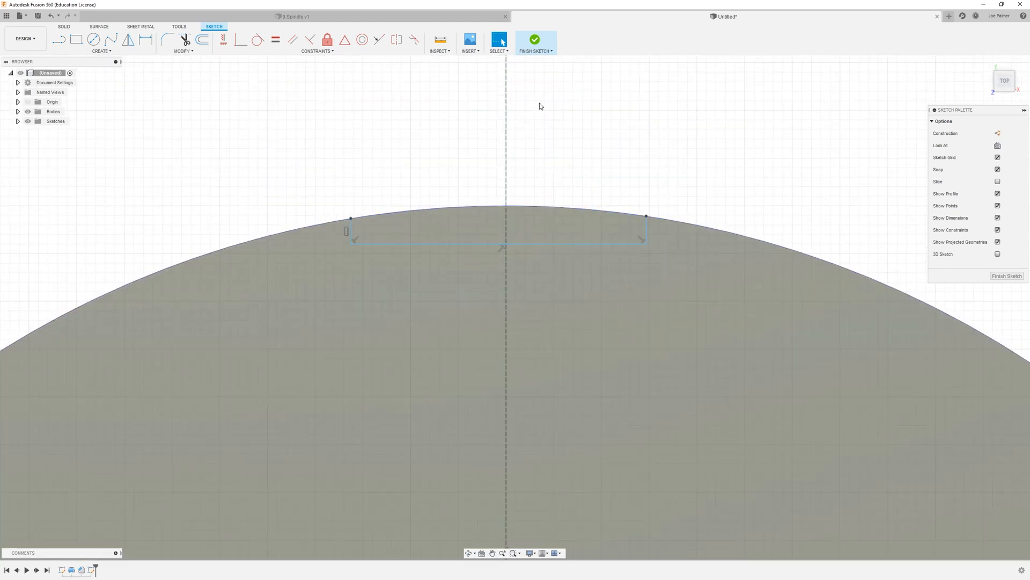
left_click(310, 52)
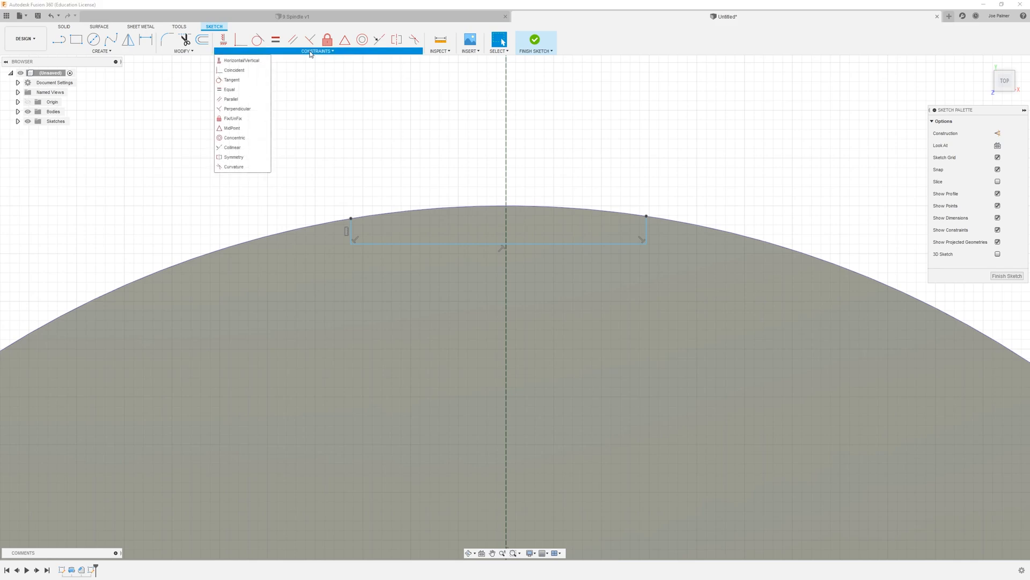
left_click(243, 158)
left_click(352, 245)
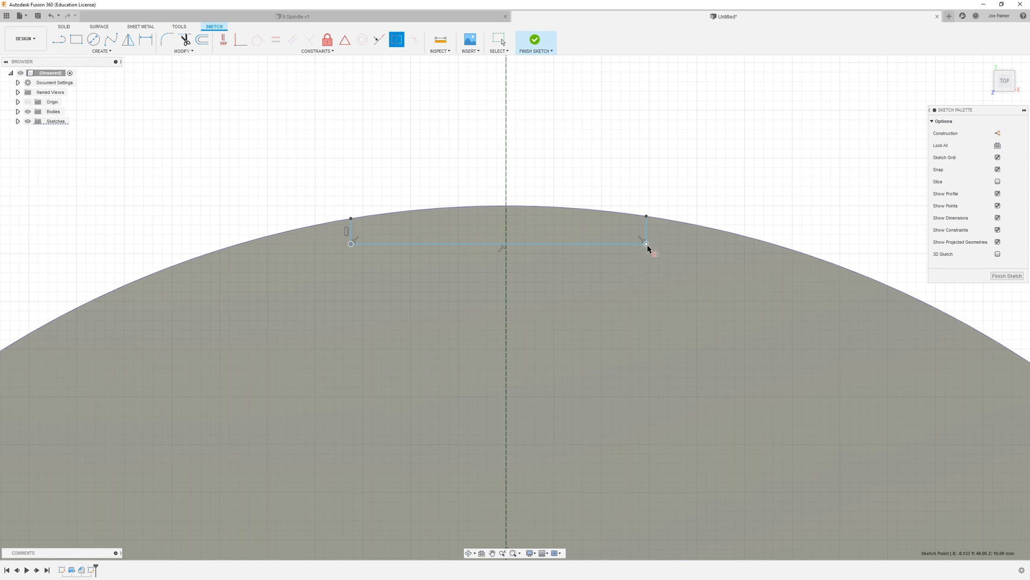
left_click(647, 245)
left_click(507, 274)
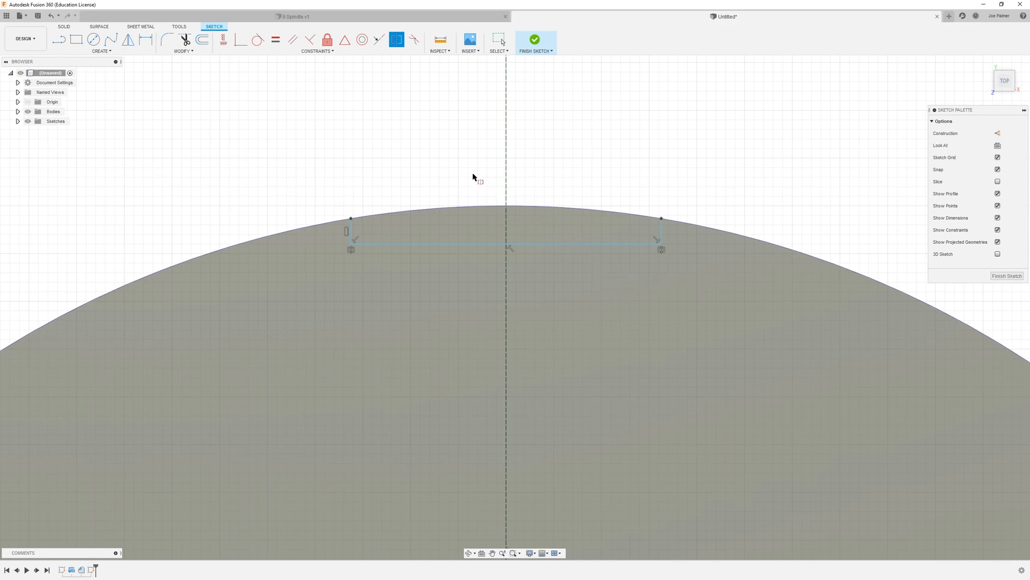
key("Escape")
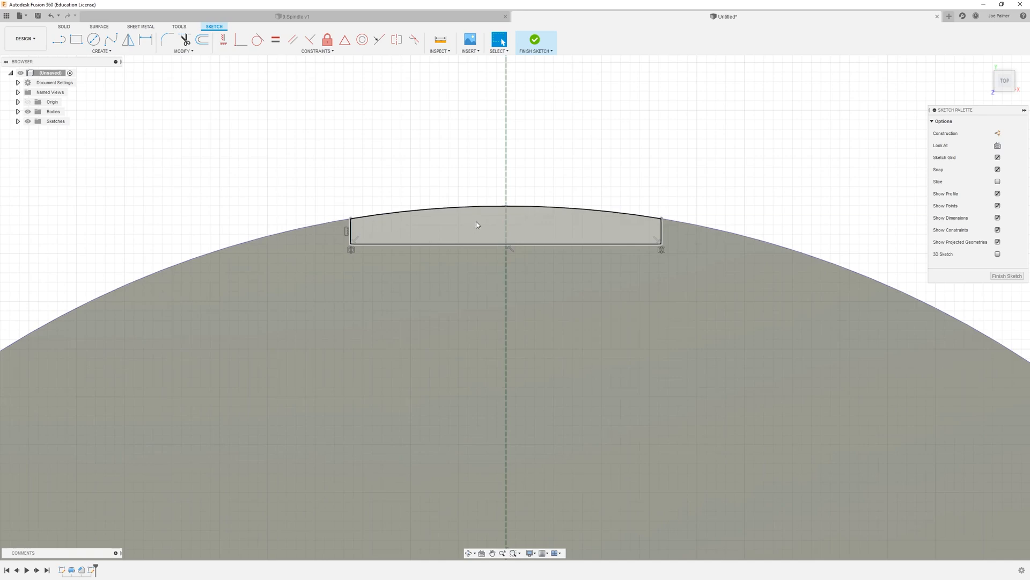
- Dimension the notch's horizontal base line to 20 mm
left_click(145, 40)
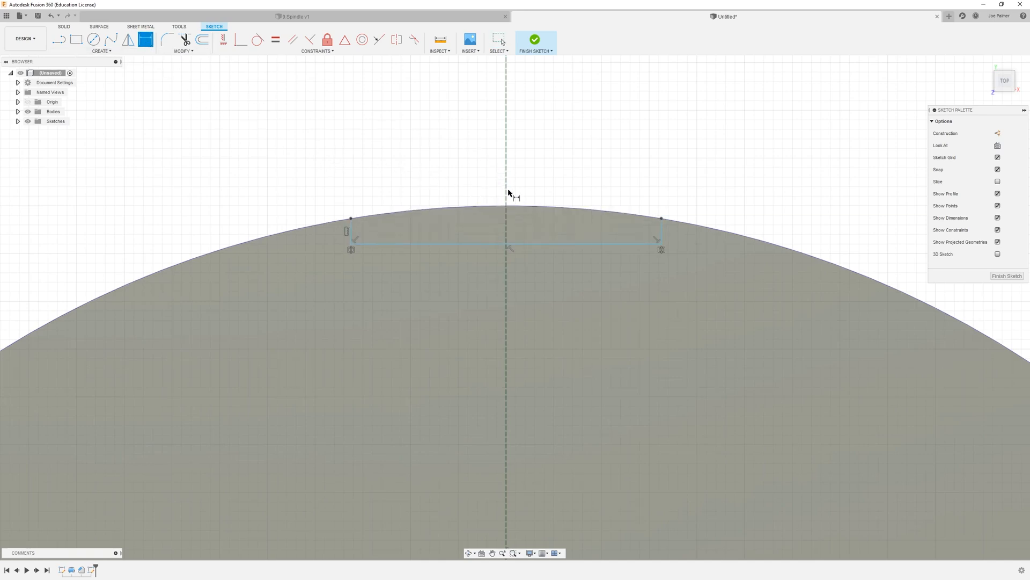
left_click(517, 252)
left_click(525, 279)
type("20")
key("Return")
scroll(555, 193, "down", 1)
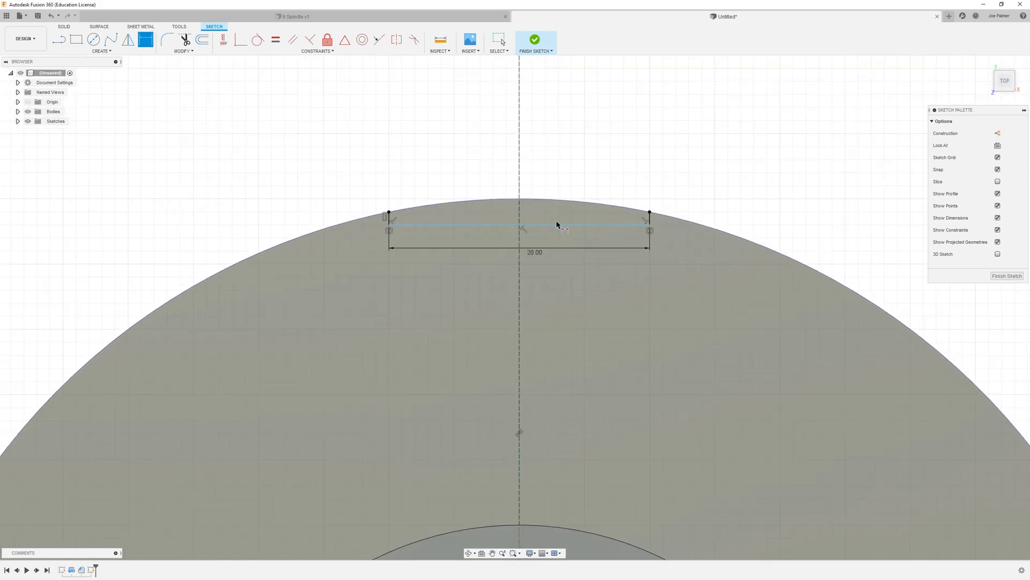
- Add a 47.5 mm vertical dimension between the notch's base line and the flange's centre point
left_click(556, 225)
scroll(537, 204, "down", 5)
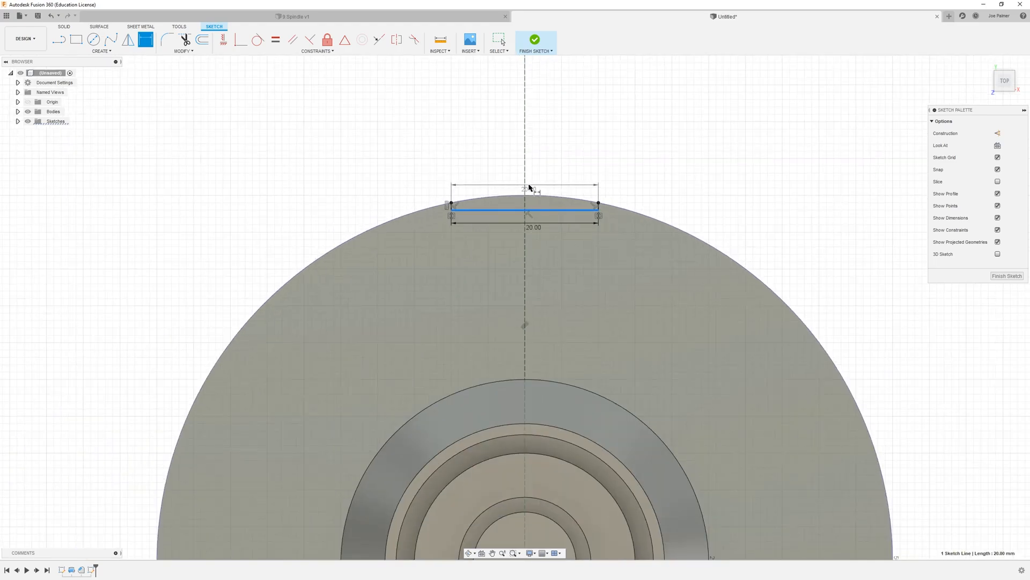
scroll(550, 418, "up", 4)
left_click(497, 375, "shift")
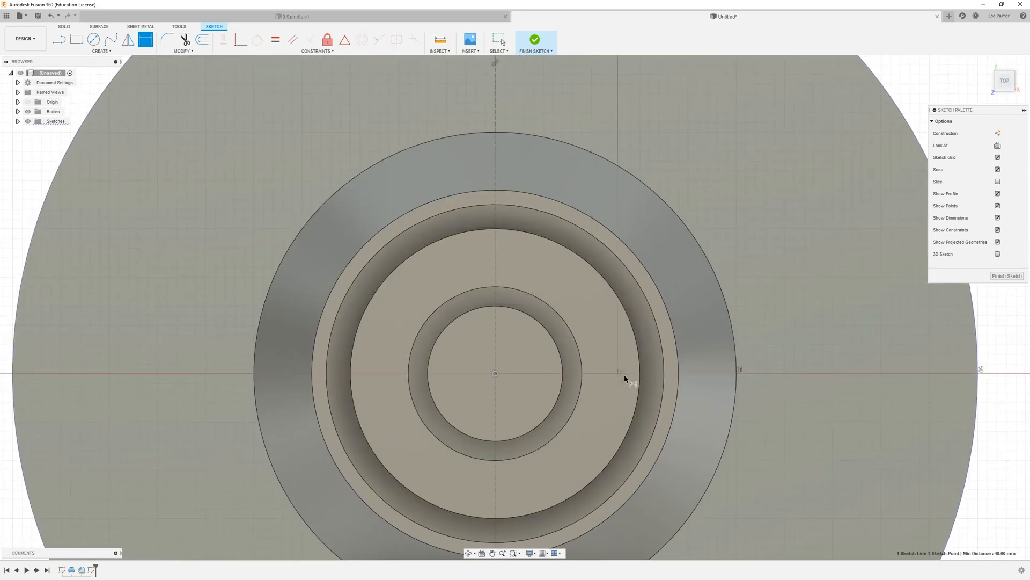
scroll(628, 379, "down", 4)
left_click(297, 333)
type("47")
key("Return")
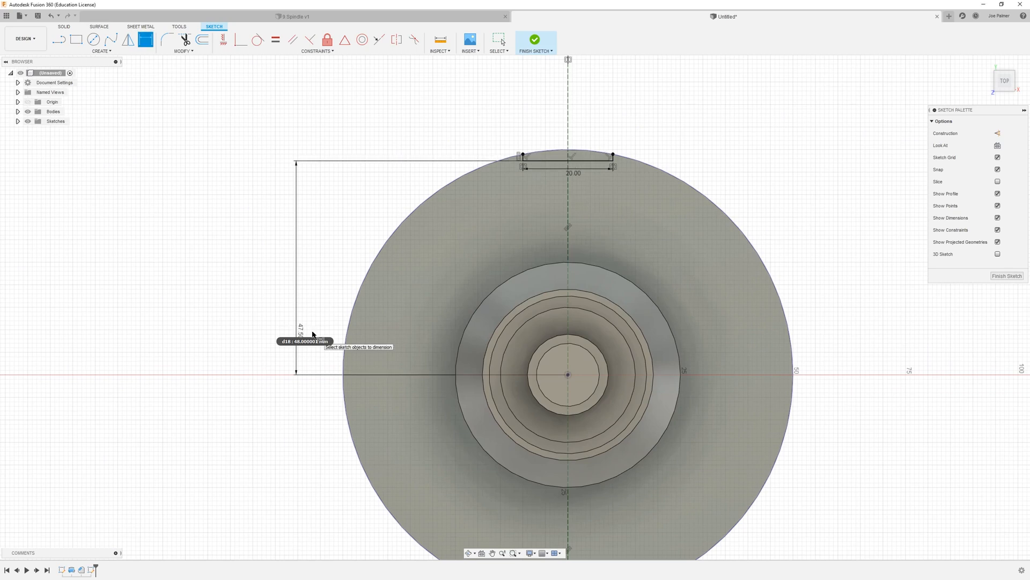
scroll(434, 215, "down", 3)
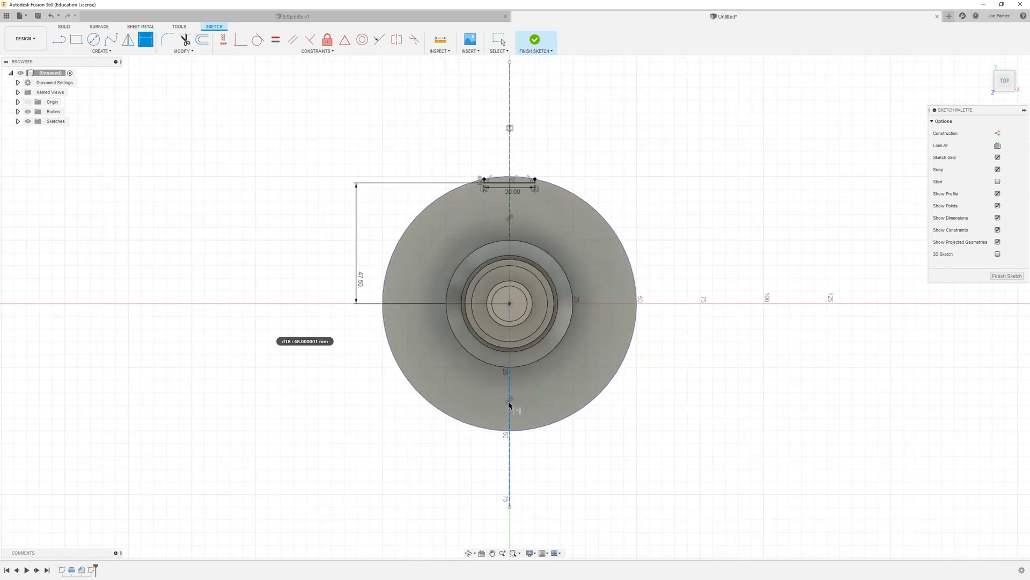
scroll(510, 403, "up", 3)
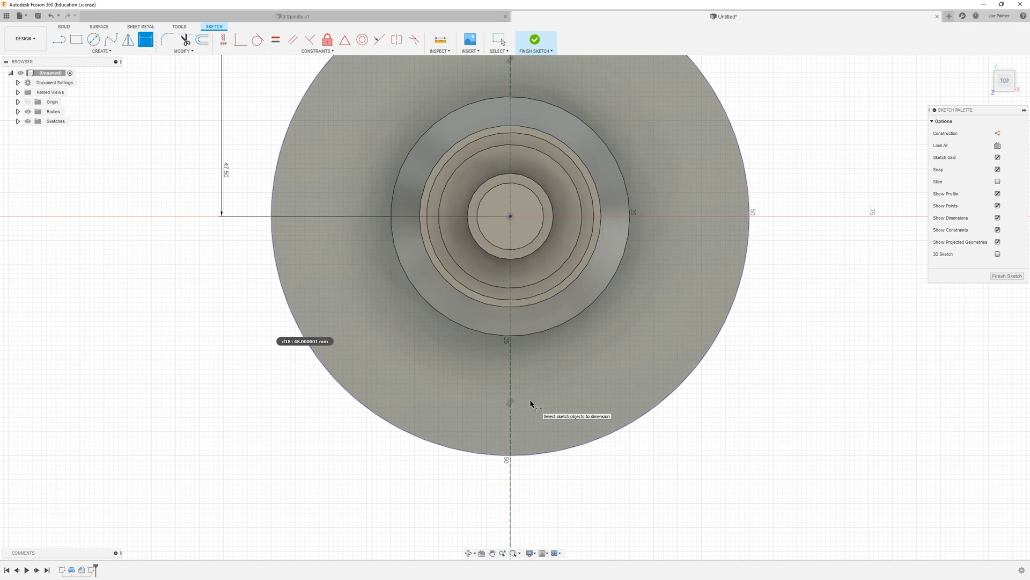
- Draw a horizontal line across the flange's lower rim, with both ends on the outer circle either side of the vertical construction line
scroll(517, 460, "up", 3)
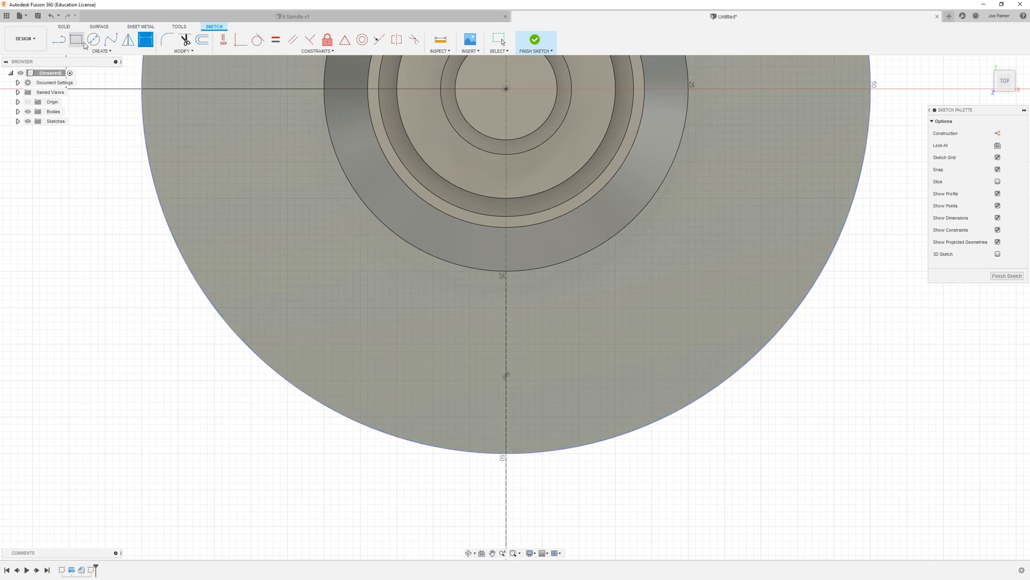
left_click(62, 44)
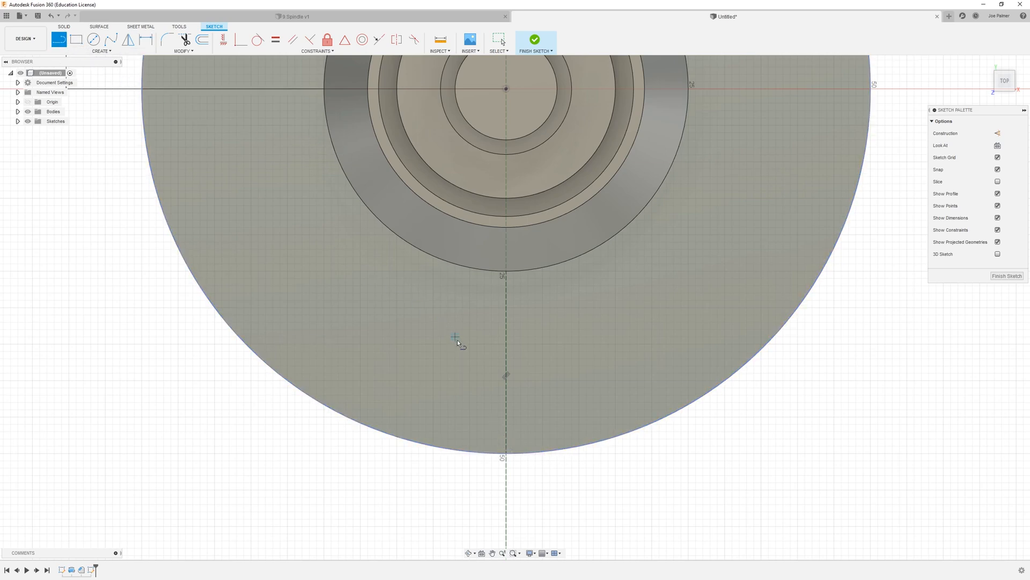
left_click(435, 446)
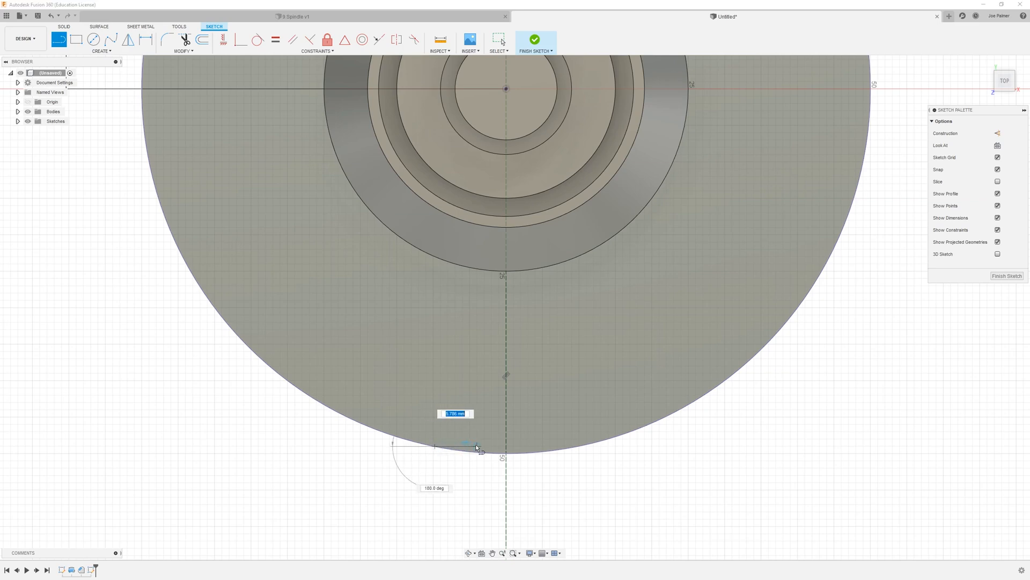
left_click(577, 446)
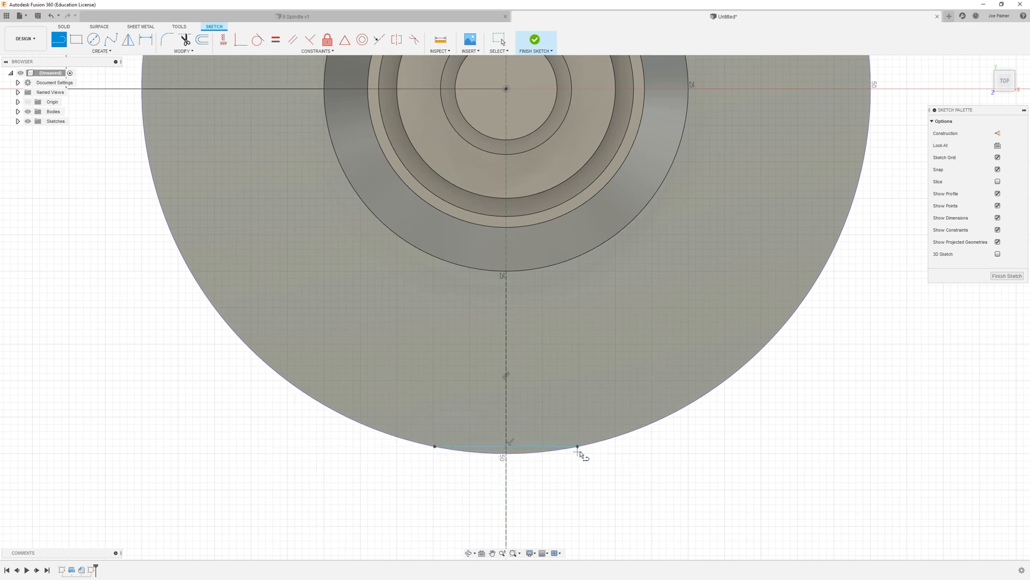
key("Escape")
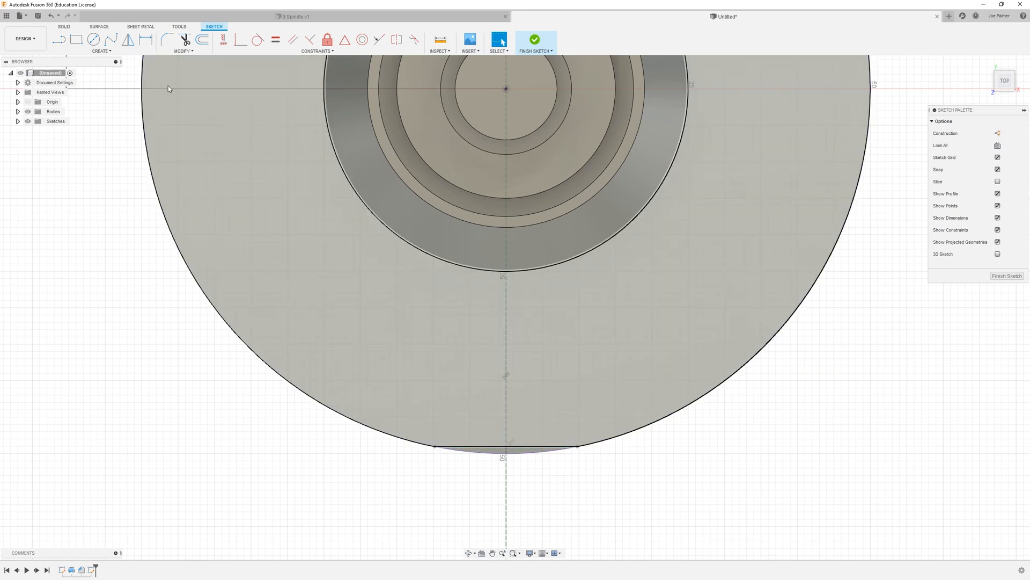
- Dimension the lower rim's horizontal line to 20 mm
left_click(145, 39)
left_click(502, 446)
left_click(489, 413)
type("20")
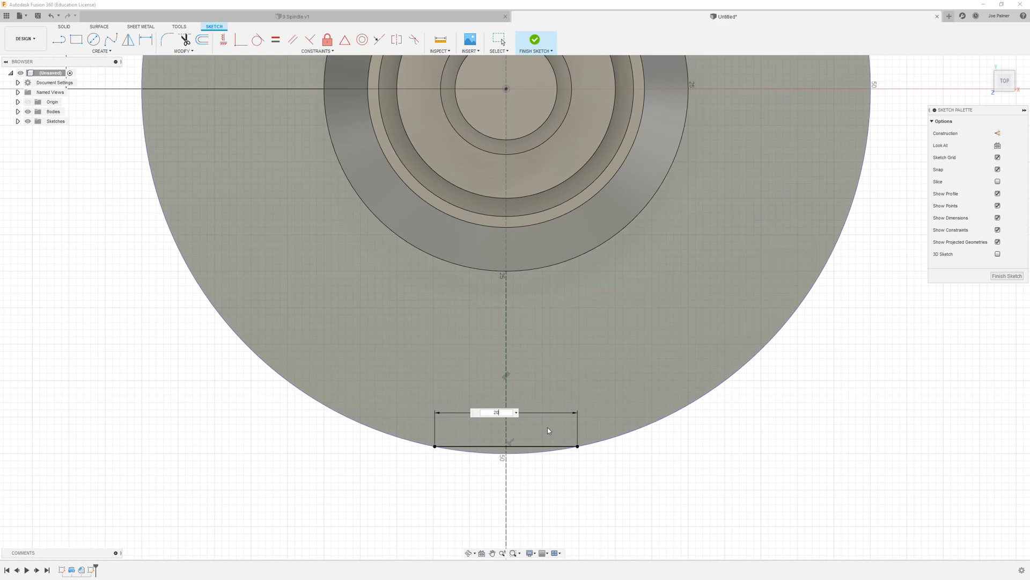
key("Return")
- Examine the upper notch and the lower rim flat in the sketch for their dimensions and alignment
scroll(575, 462, "down", 5)
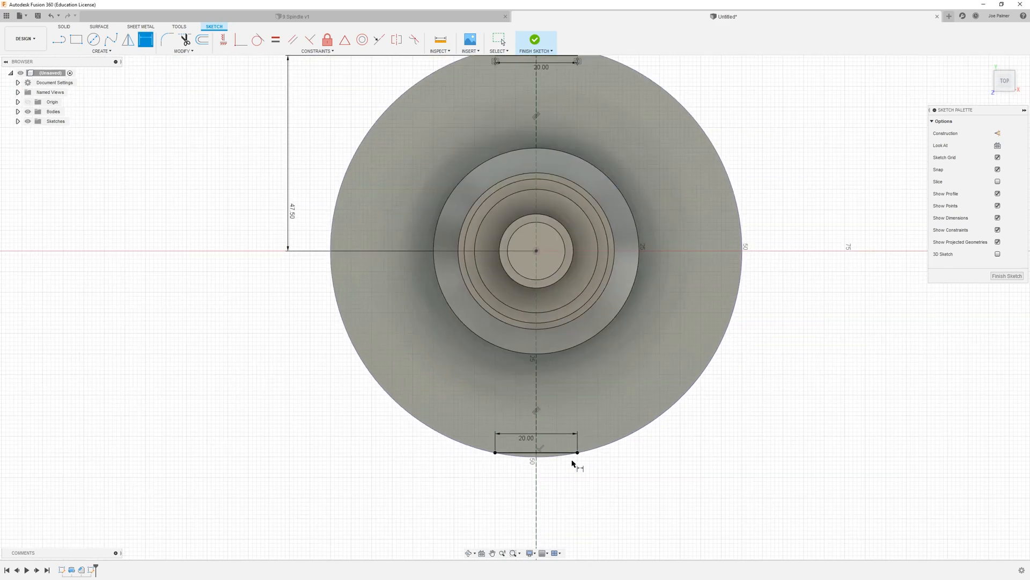
scroll(525, 474, "up", 4)
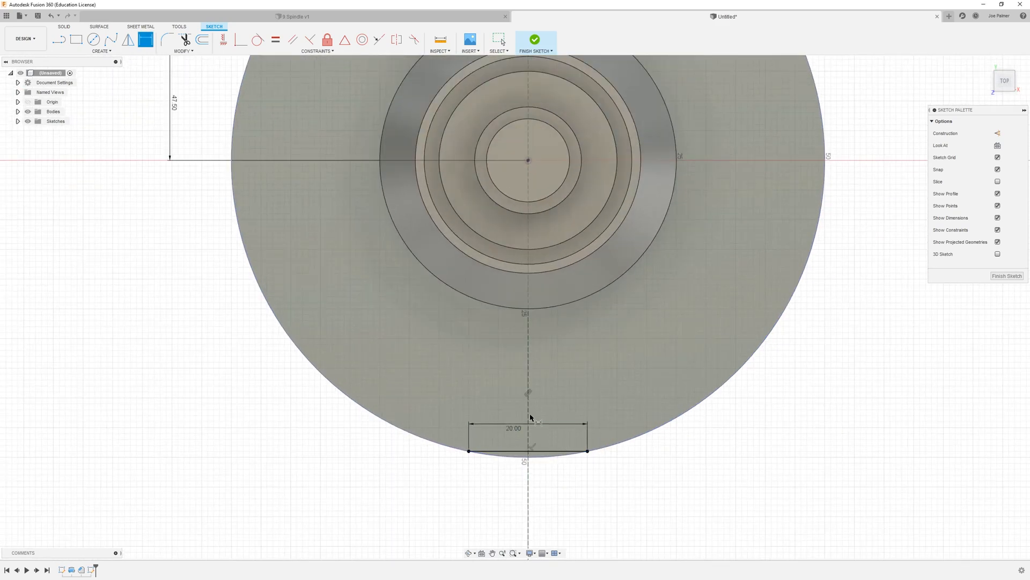
scroll(545, 453, "up", 3)
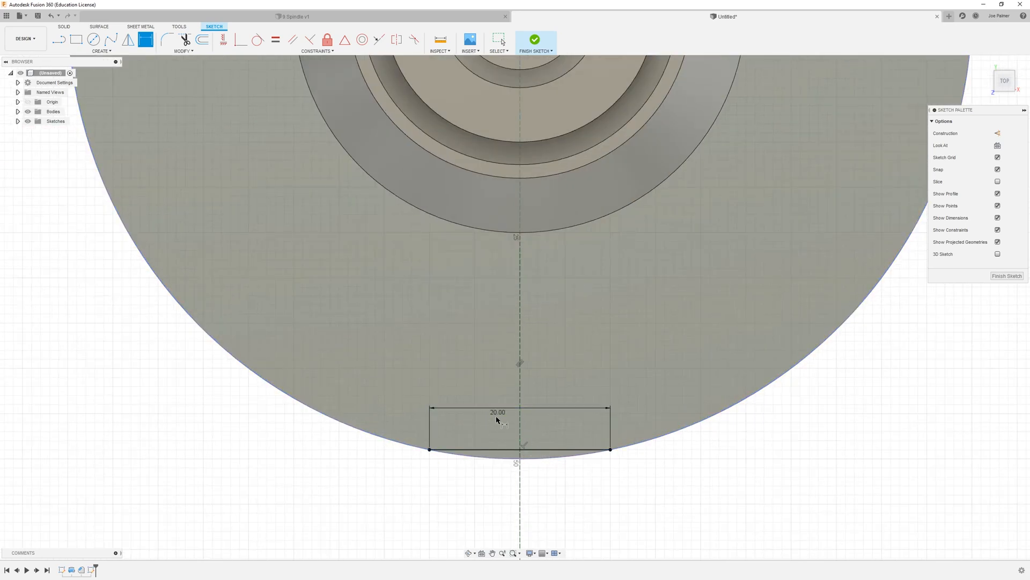
scroll(547, 448, "down", 3)
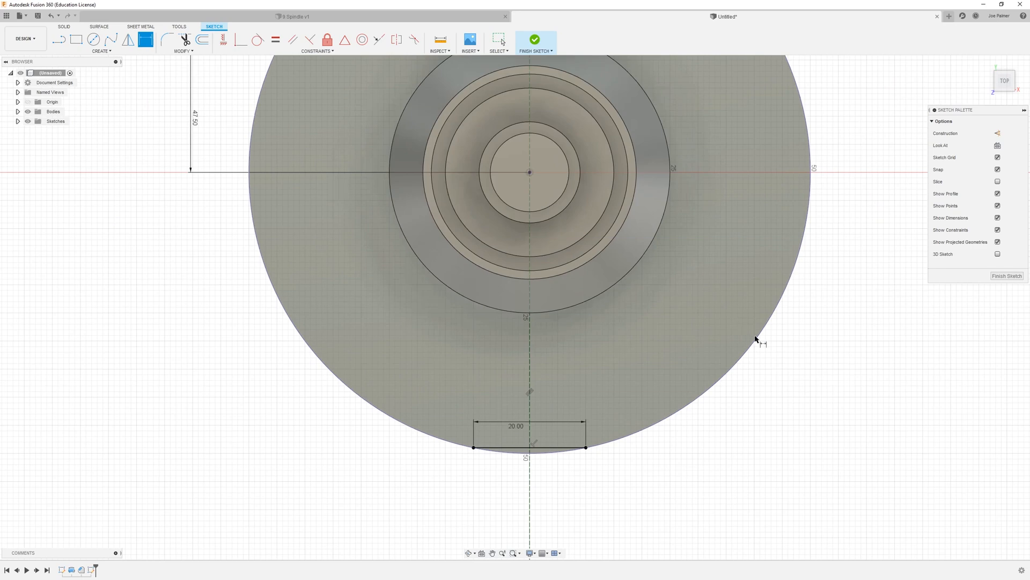
scroll(770, 327, "down", 2)
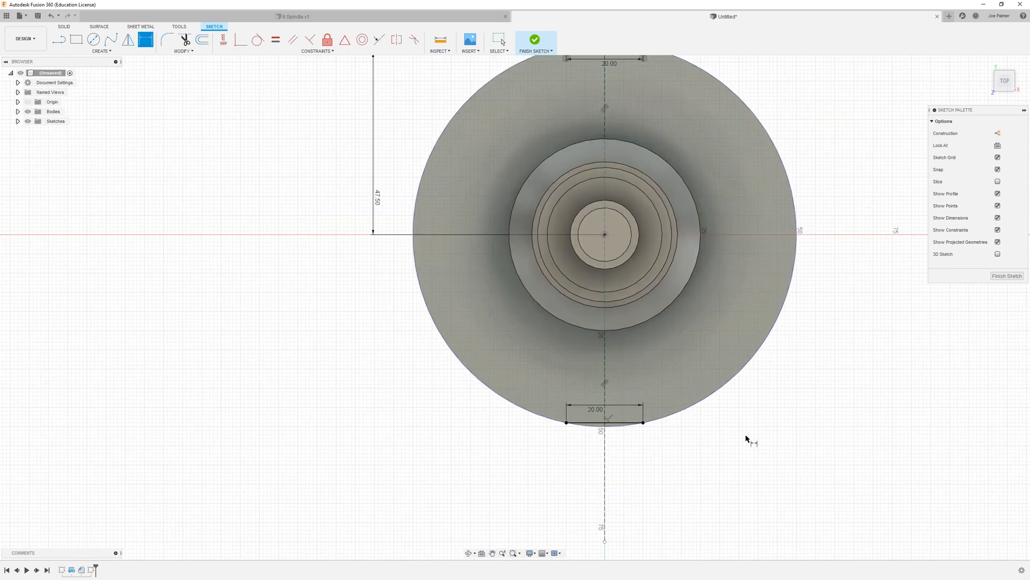
scroll(633, 469, "down", 1)
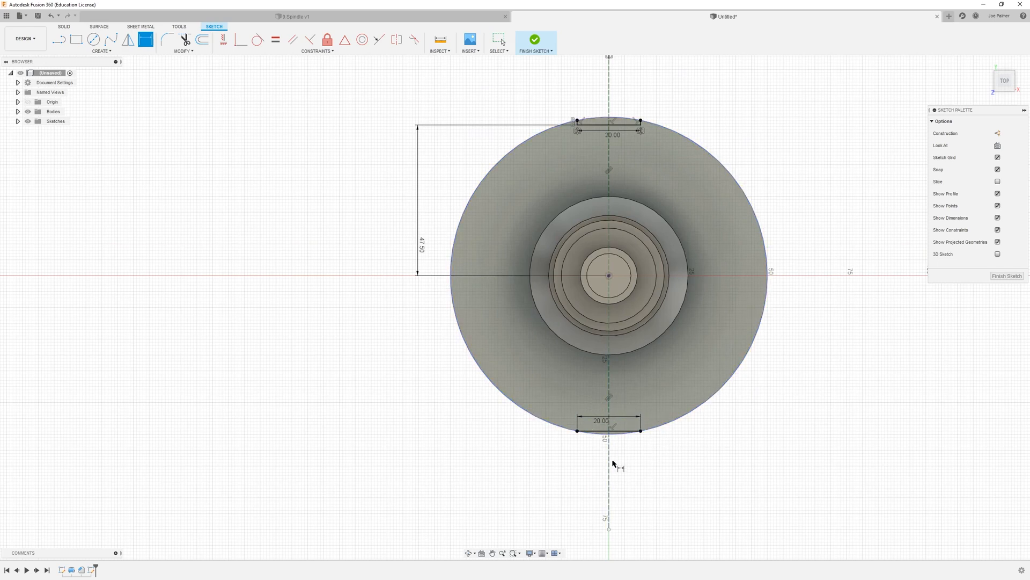
scroll(613, 465, "up", 2)
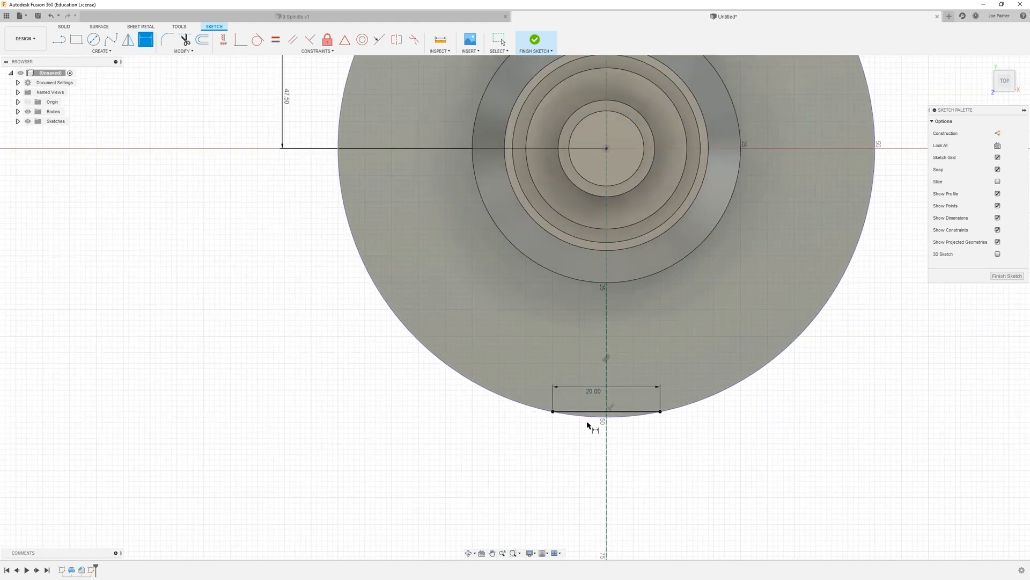
scroll(572, 474, "down", 3)
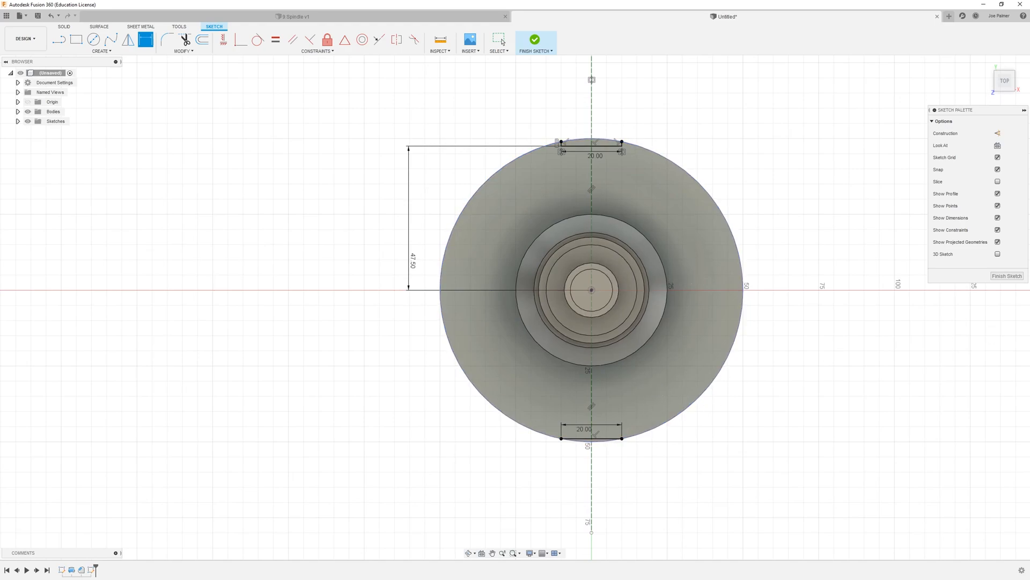
- Finish the sketch and select the upper notch and lower rim segment as Extrude profiles
left_click(999, 275)
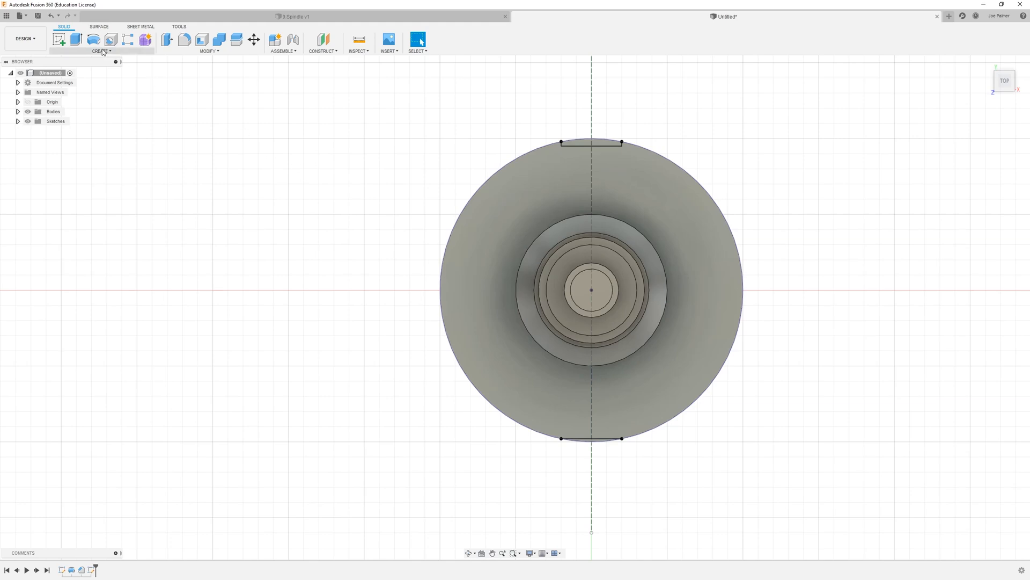
left_click(102, 50)
left_click(85, 99)
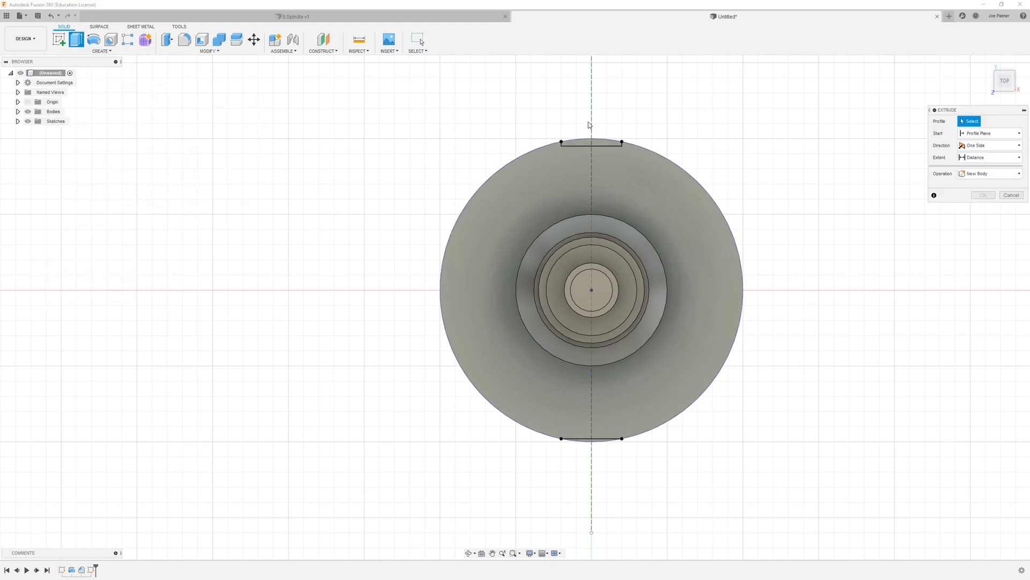
left_click(603, 144)
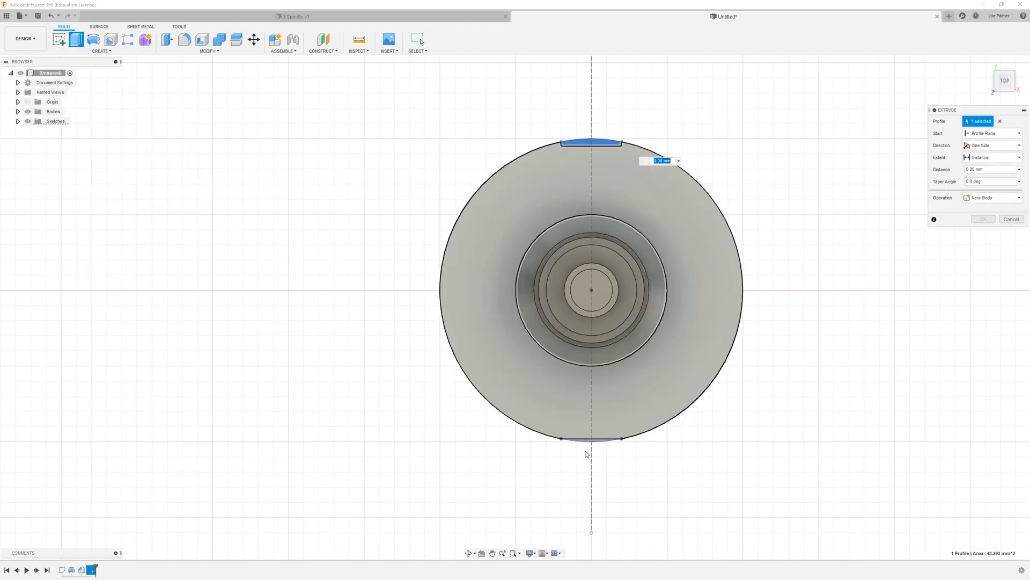
scroll(606, 450, "up", 5)
left_click(562, 406)
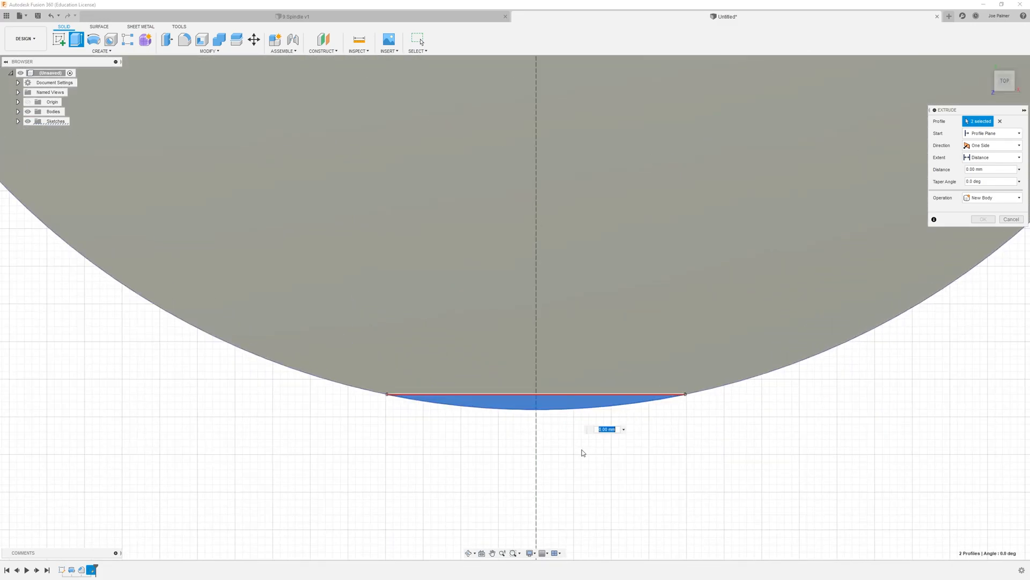
- Extrude both rim profiles -32 mm as a cut through the full thickness of the flange
scroll(582, 451, "down", 6)
middle_click_drag(685, 469, 644, 375, "shift")
scroll(566, 426, "up", 3)
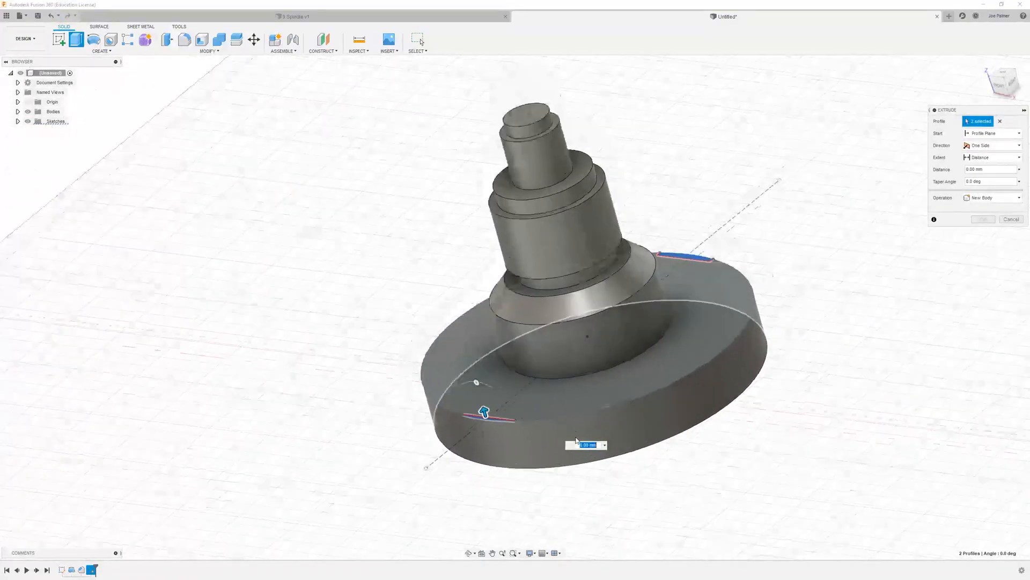
left_click_drag(474, 406, 482, 430)
left_click_drag(484, 436, 510, 533)
middle_click_drag(671, 473, 726, 459, "shift")
middle_click_drag(816, 279, 789, 273, "shift")
scroll(601, 378, "down", 4)
middle_click_drag(602, 384, 633, 361, "shift")
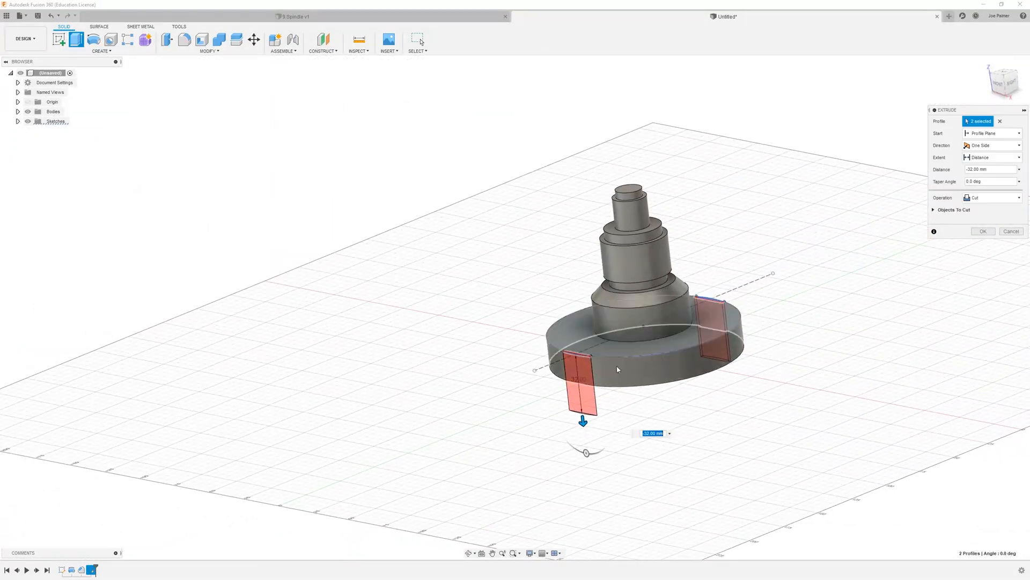
scroll(632, 362, "up", 6)
scroll(548, 356, "down", 3)
scroll(550, 355, "up", 3)
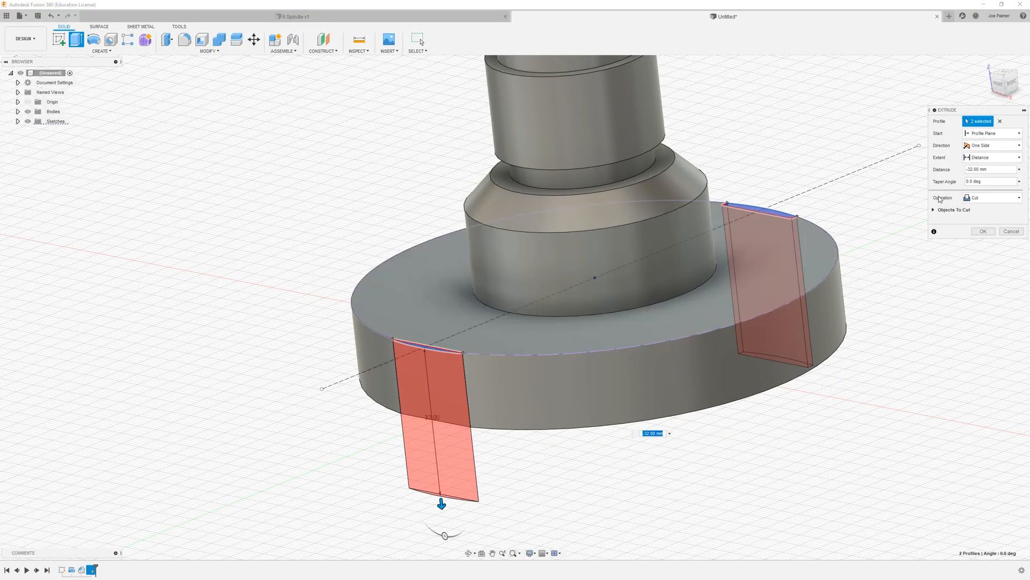
left_click(983, 231)
- Chamfer the two upper outer arc edges of the flange with an equal distance of 1 mm
middle_click_drag(771, 258, 756, 276, "shift")
mouse_move(828, 271)
middle_mouse_down("shift")
mouse_move(816, 267)
mouse_move(828, 252)
middle_mouse_up("shift")
scroll(828, 253, "down", 5)
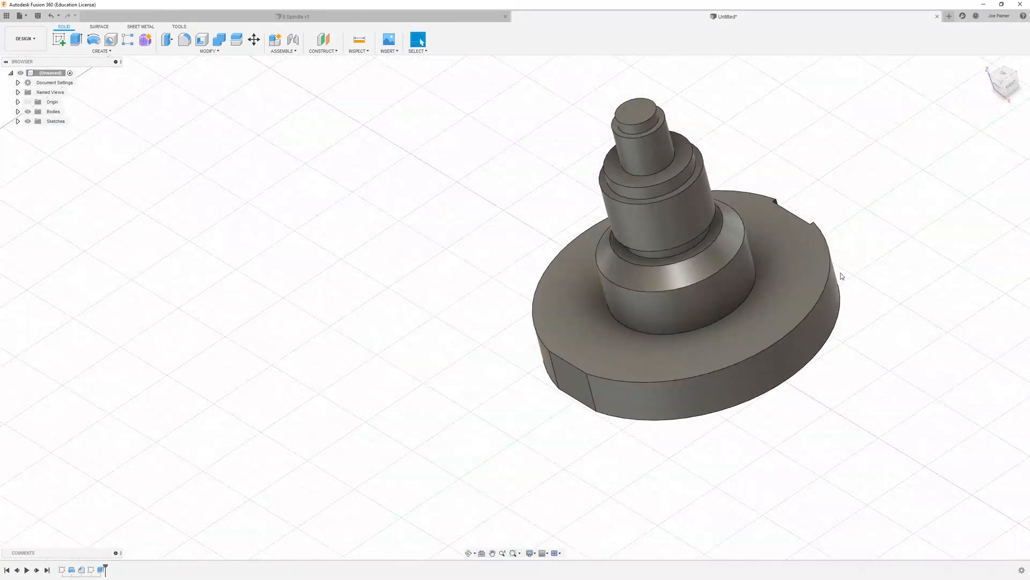
scroll(843, 271, "up", 3)
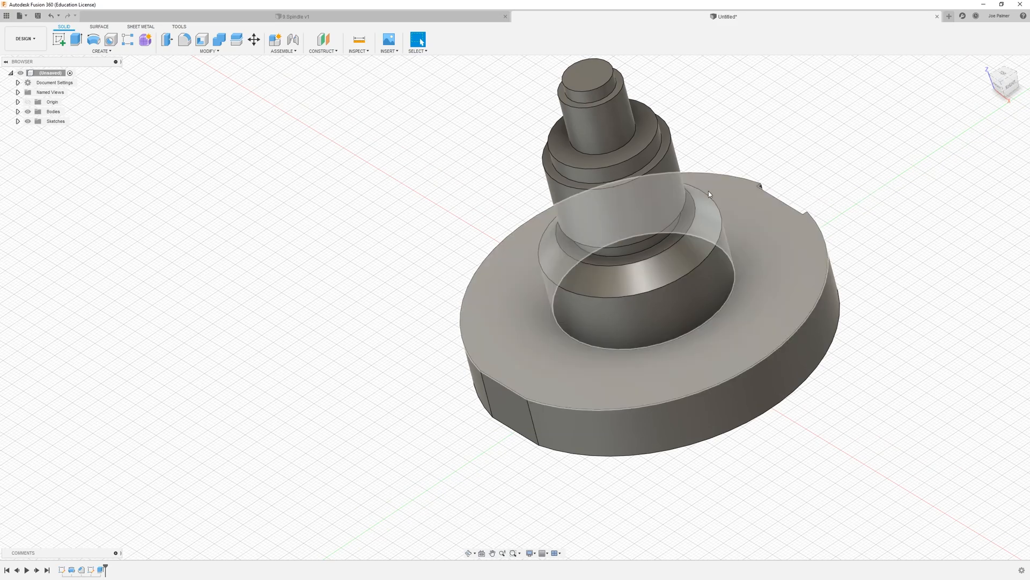
mouse_move(185, 52)
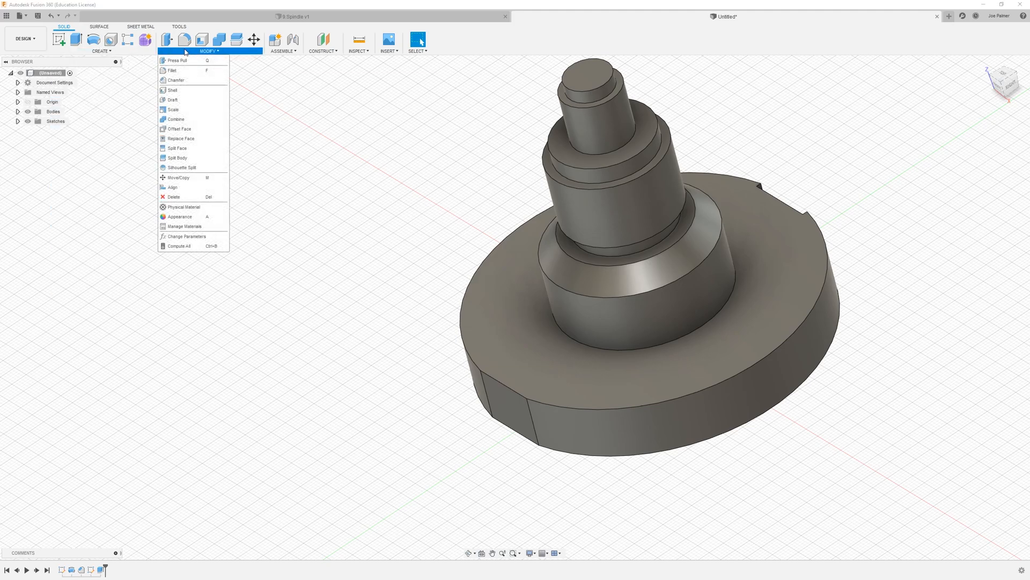
left_click(183, 81)
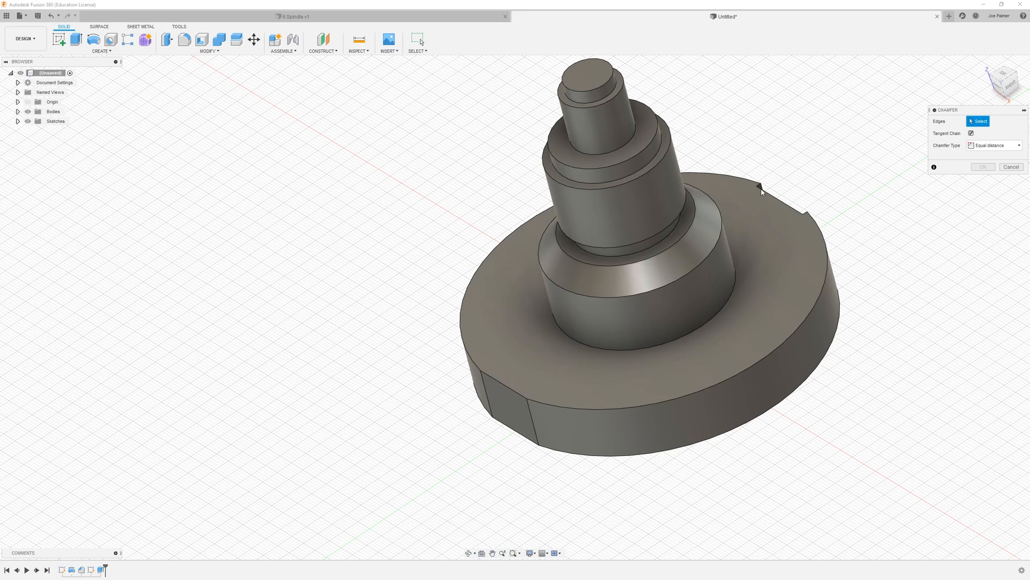
left_click(824, 307)
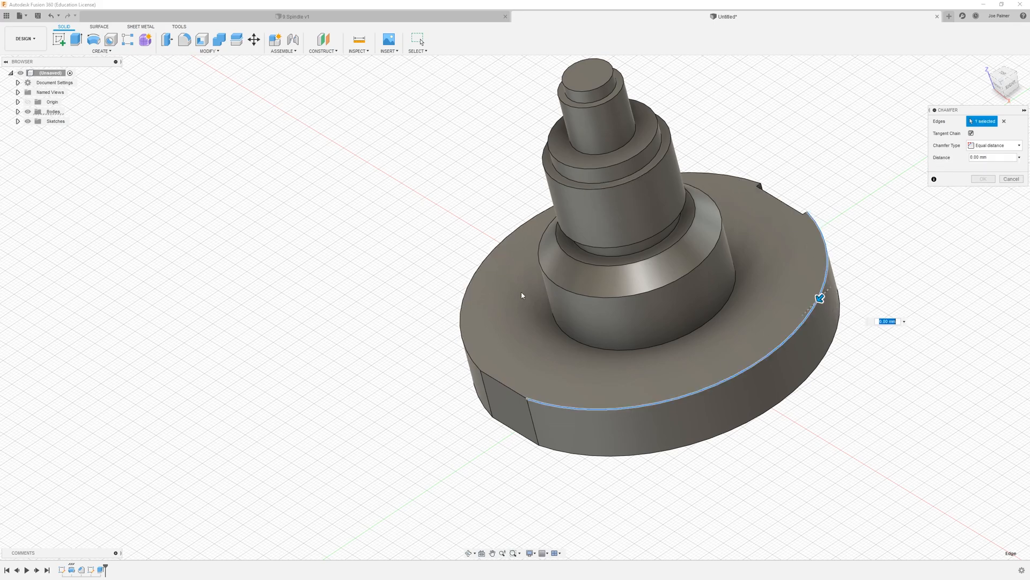
left_click(480, 269)
type("1")
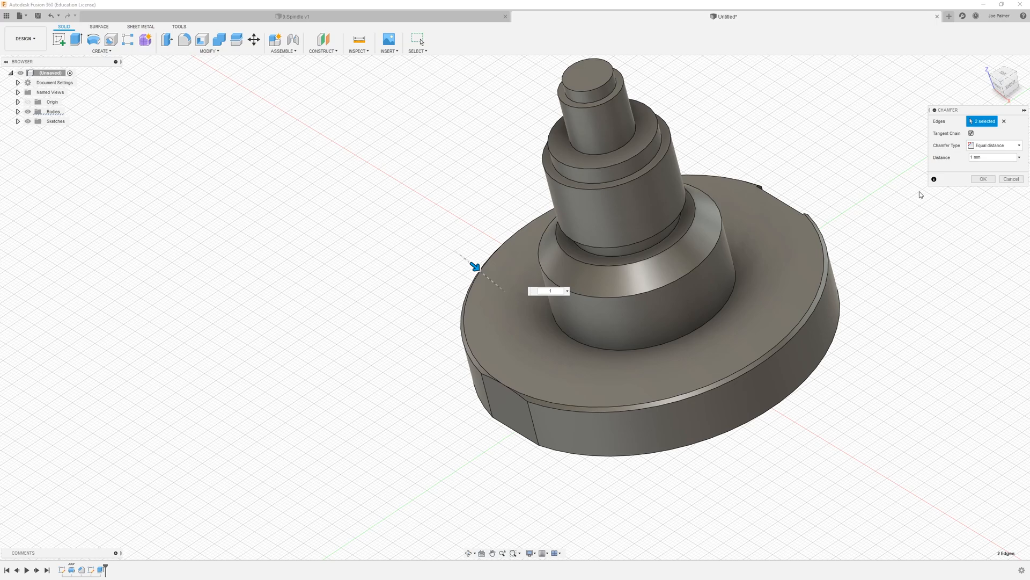
left_click(984, 179)
- Start a new sketch on the upper face of the flange
middle_click_drag(682, 319, 666, 345, "shift")
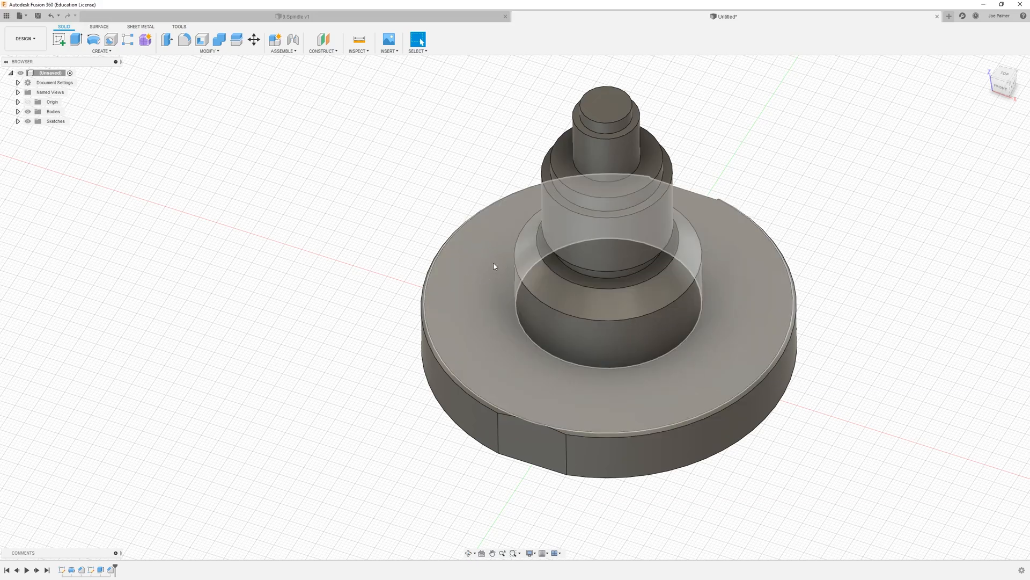
middle_click_drag(570, 290, 582, 326, "shift")
scroll(581, 324, "down", 3)
scroll(667, 320, "up", 3)
middle_click_drag(667, 320, 679, 283, "shift")
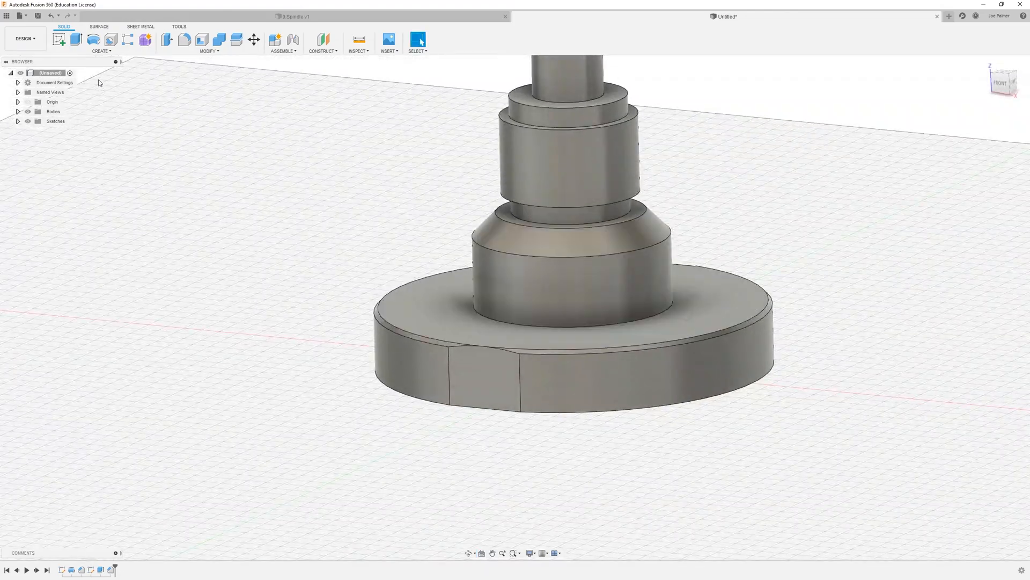
left_click(101, 51)
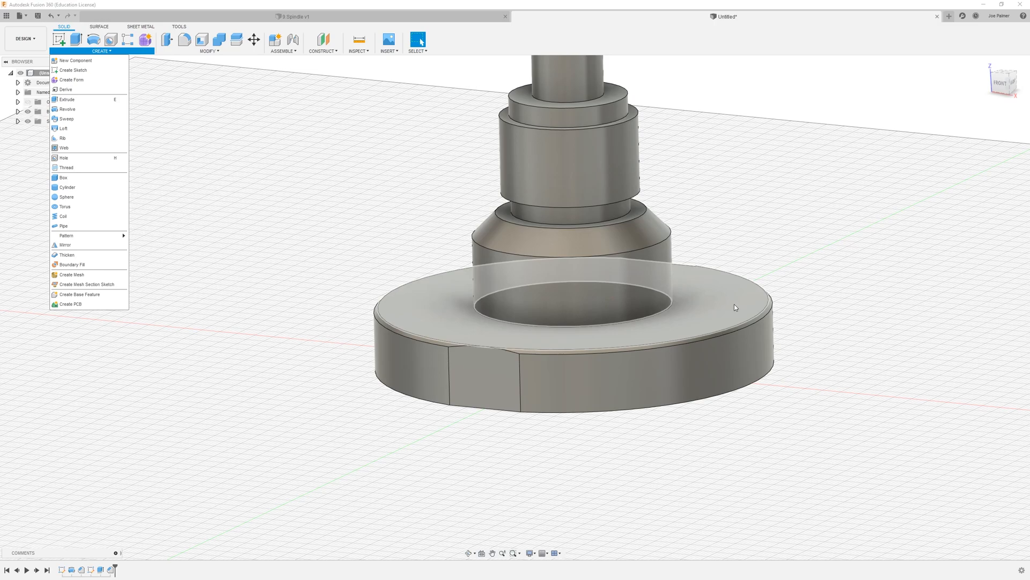
middle_click_drag(726, 290, 718, 312, "shift")
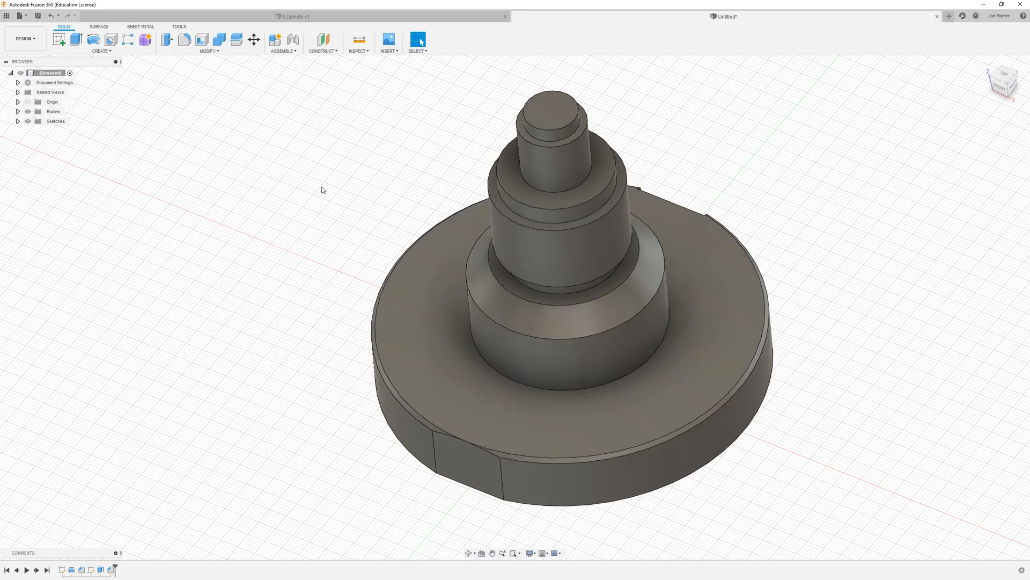
left_click(101, 51)
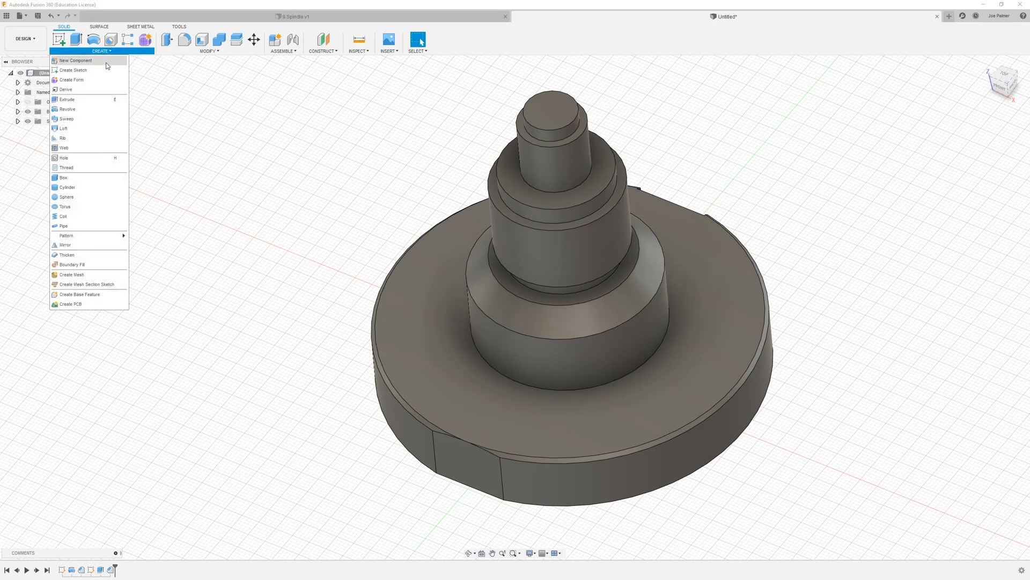
left_click(60, 39)
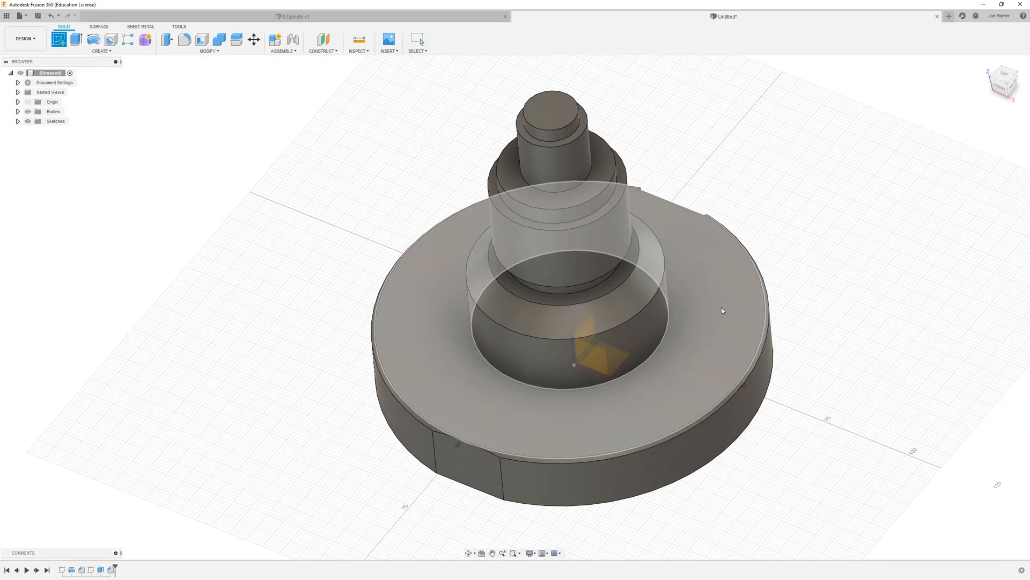
left_click(722, 307)
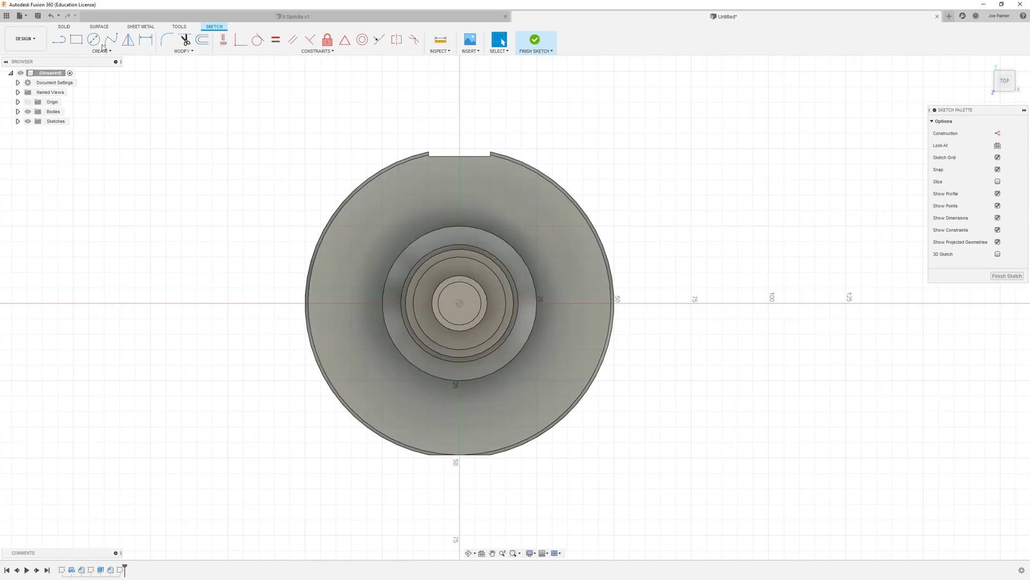
scroll(463, 303, "up", 5)
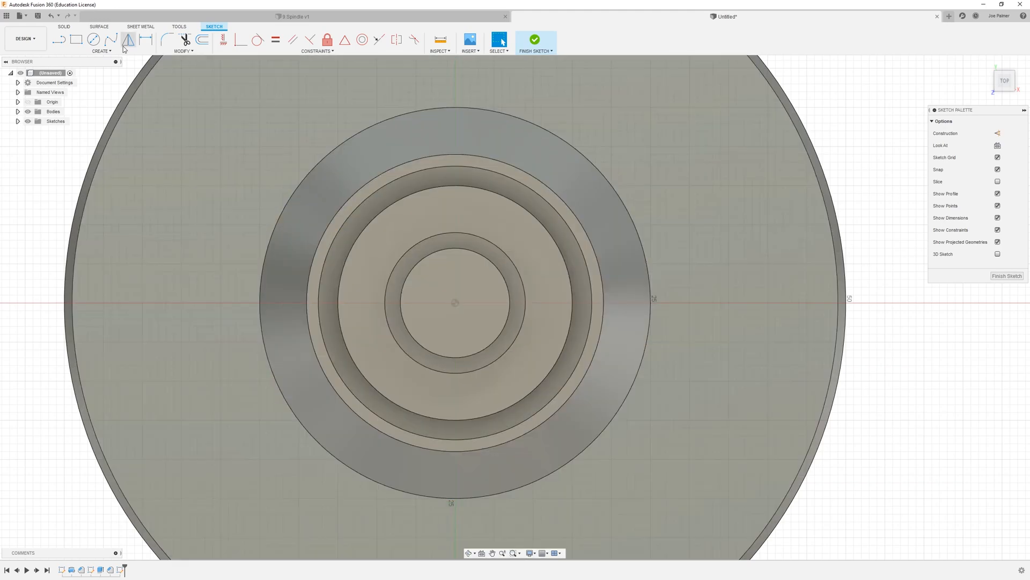
- Sketch a horizontal line from the spindle's centre outward to the right, ending on the flange face inside its rim
left_click(59, 39)
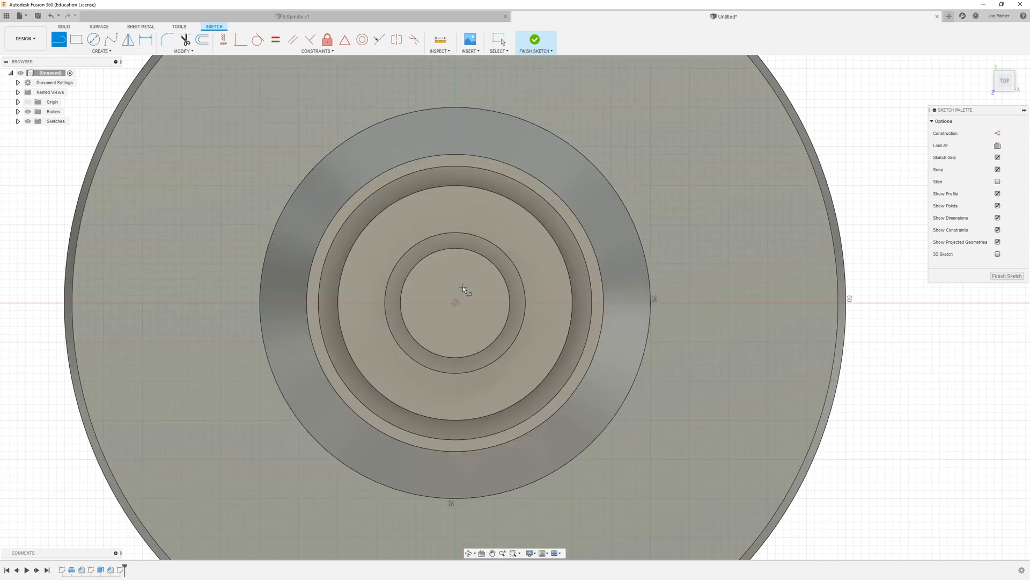
scroll(455, 302, "down", 2)
left_click(455, 302)
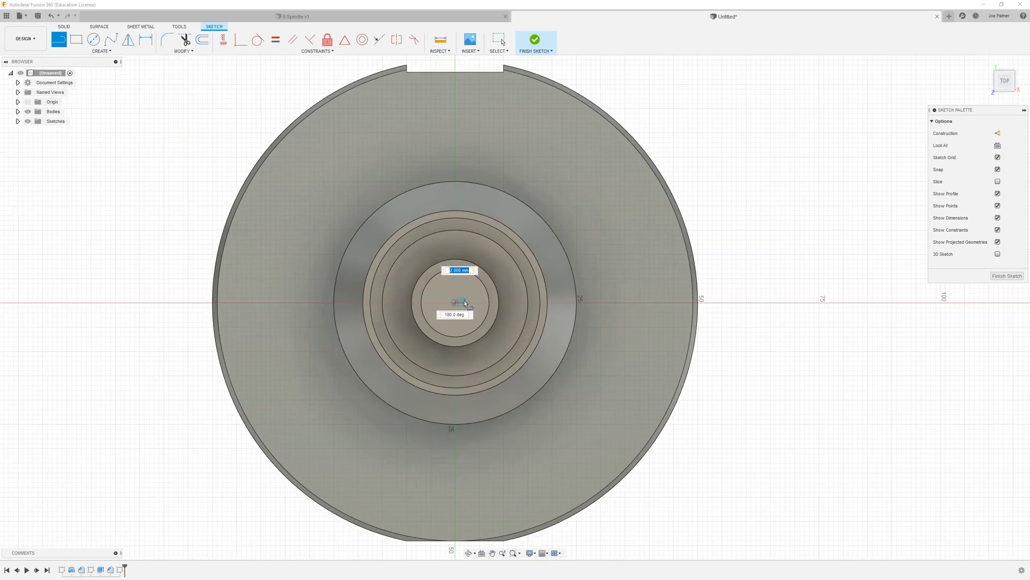
left_click(640, 303)
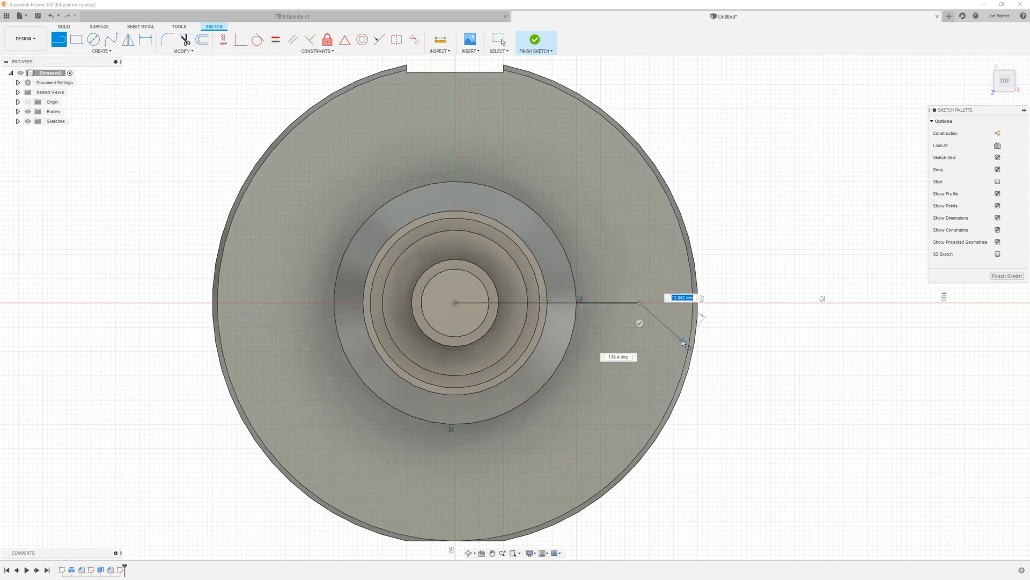
key("Escape")
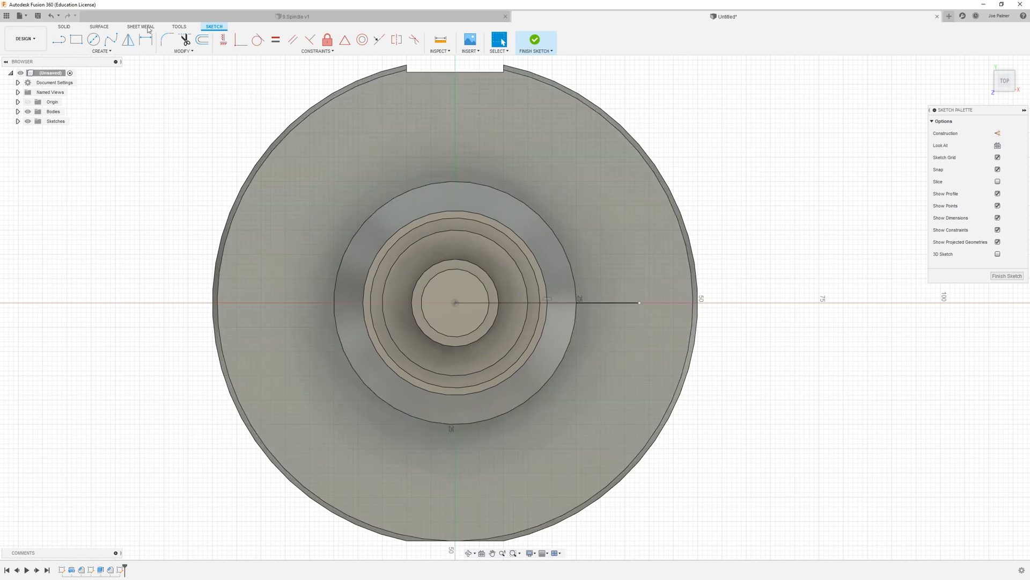
- Dimension the horizontal line's length to 40 mm
left_click(146, 39)
left_click(603, 303)
left_click(601, 362)
type("40")
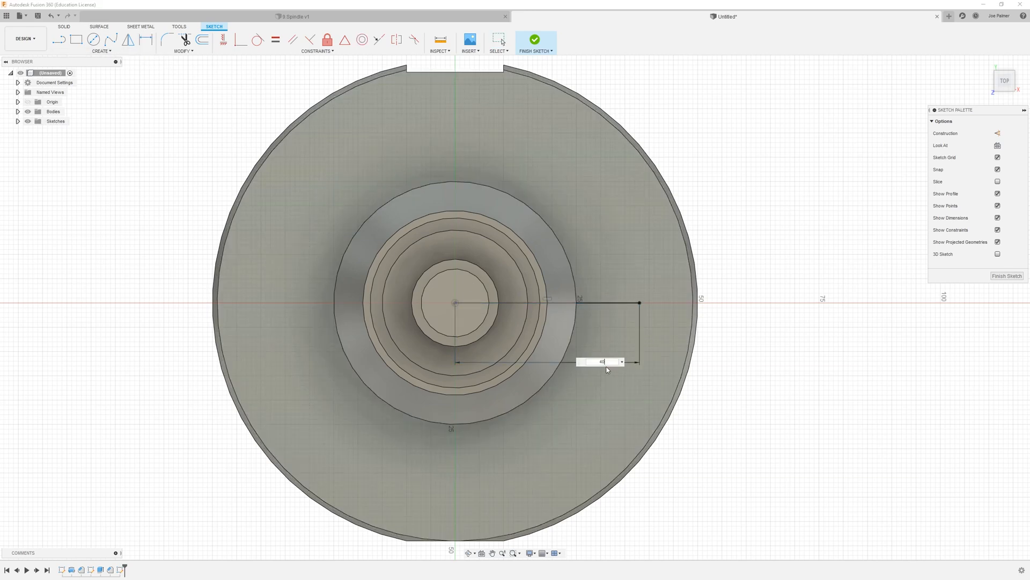
key("Return")
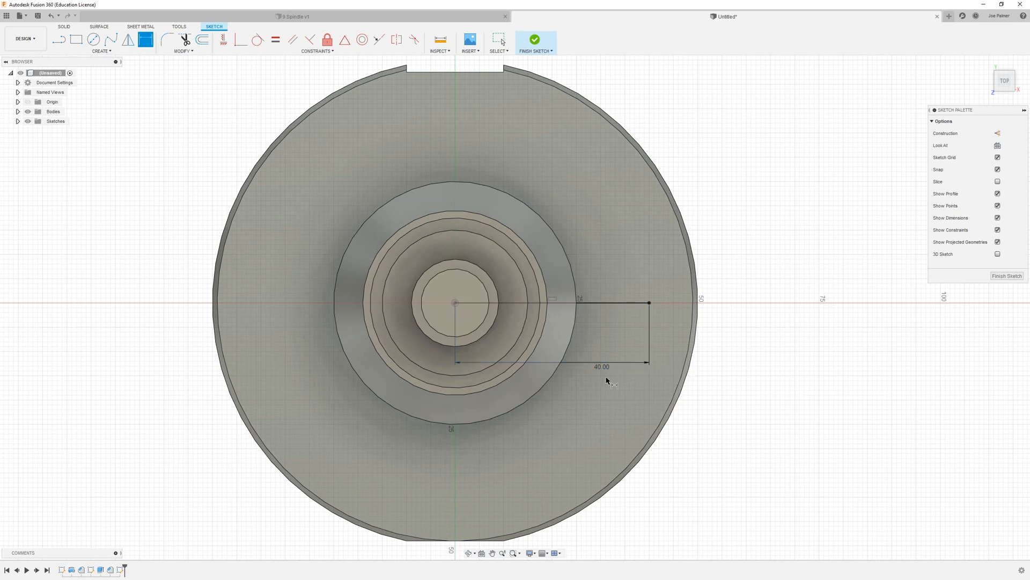
key("Escape")
- Convert the 40 mm horizontal line to construction geometry
left_click(606, 304)
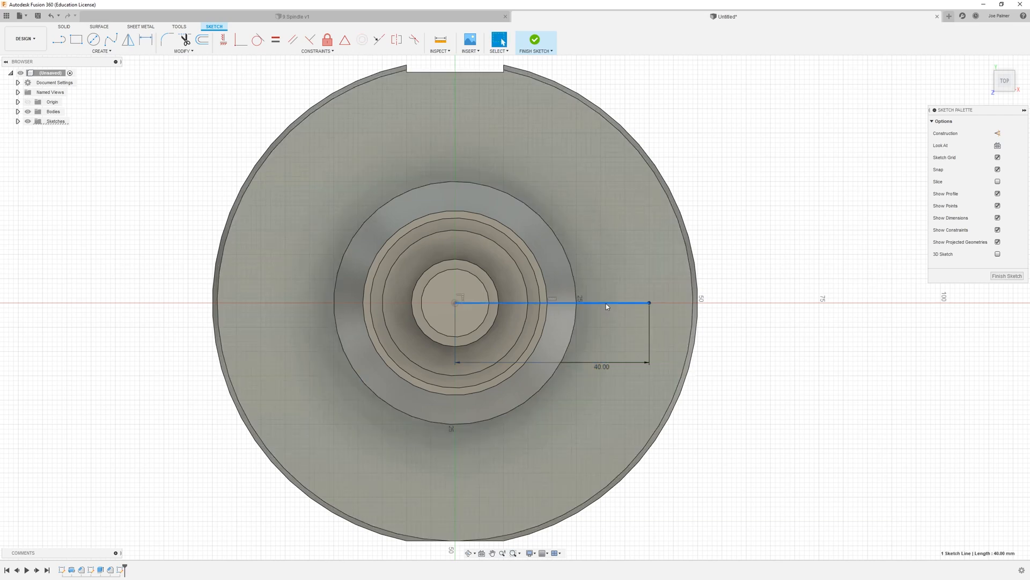
right_click(606, 304)
left_click(610, 362)
left_click(745, 346)
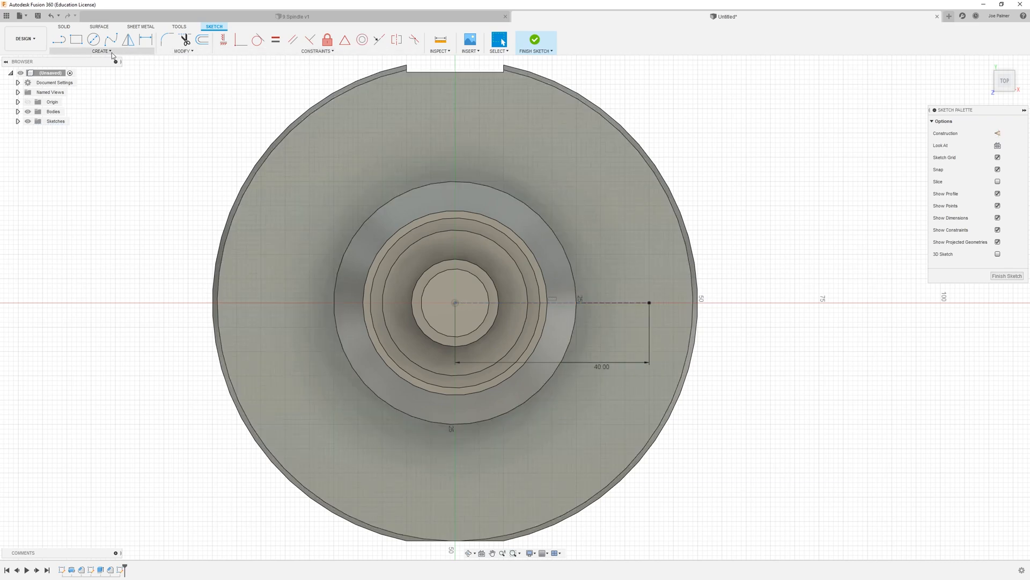
- Place a sketch point at the outer end of the construction line and finish the sketch
left_click(112, 52)
left_click(80, 146)
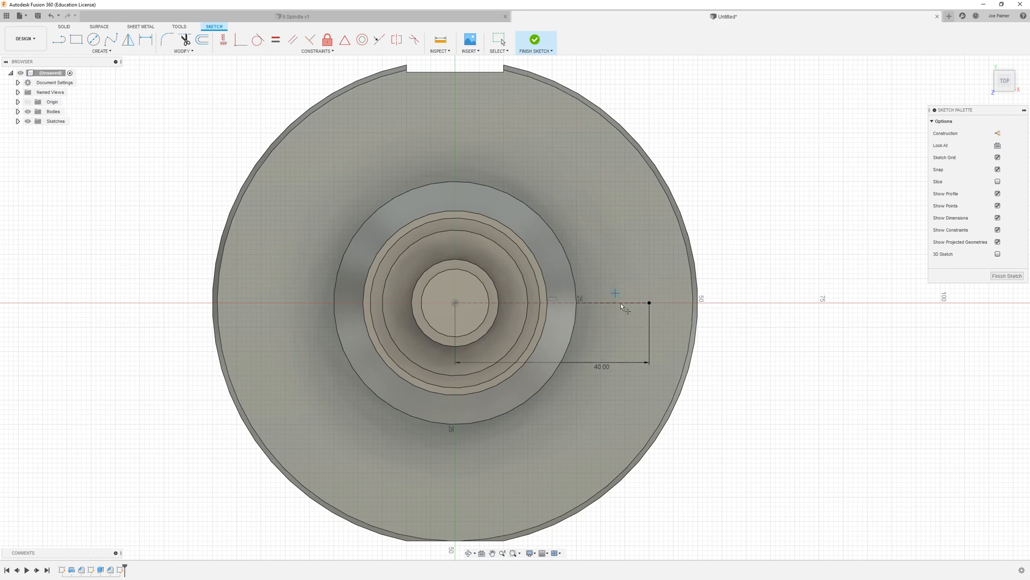
left_click(1007, 276)
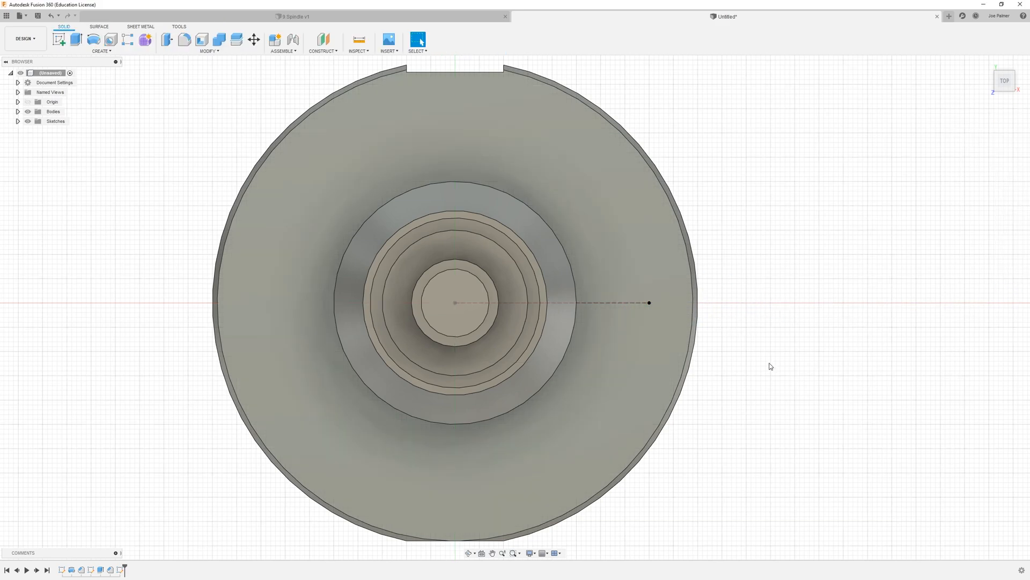
- Start a Hole on the flange's upper face and snap its centre to the outer end of the construction line
middle_click_drag(771, 367, 764, 333, "shift")
scroll(723, 287, "down", 2)
middle_click_drag(668, 462, 642, 399)
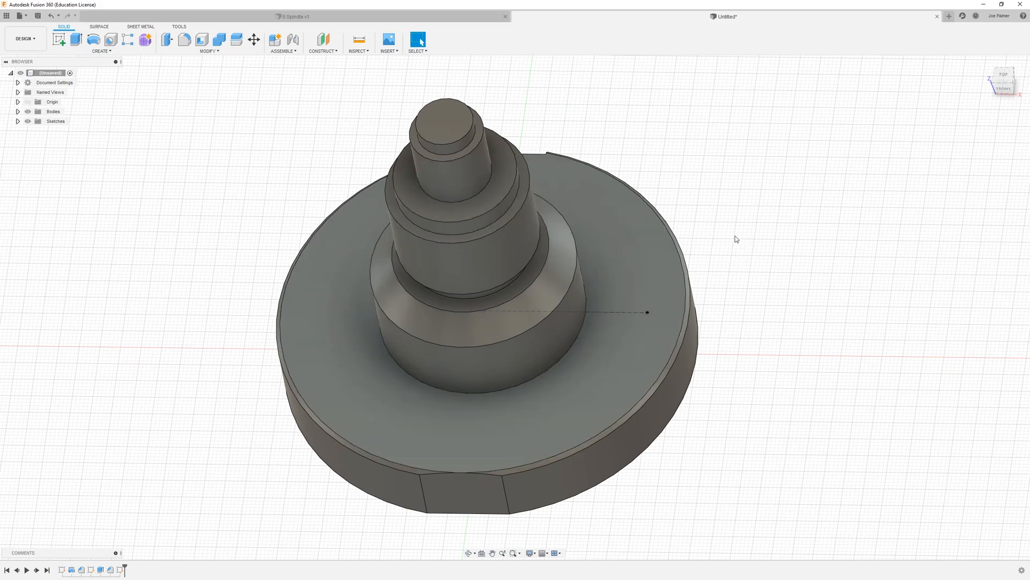
left_click(111, 51)
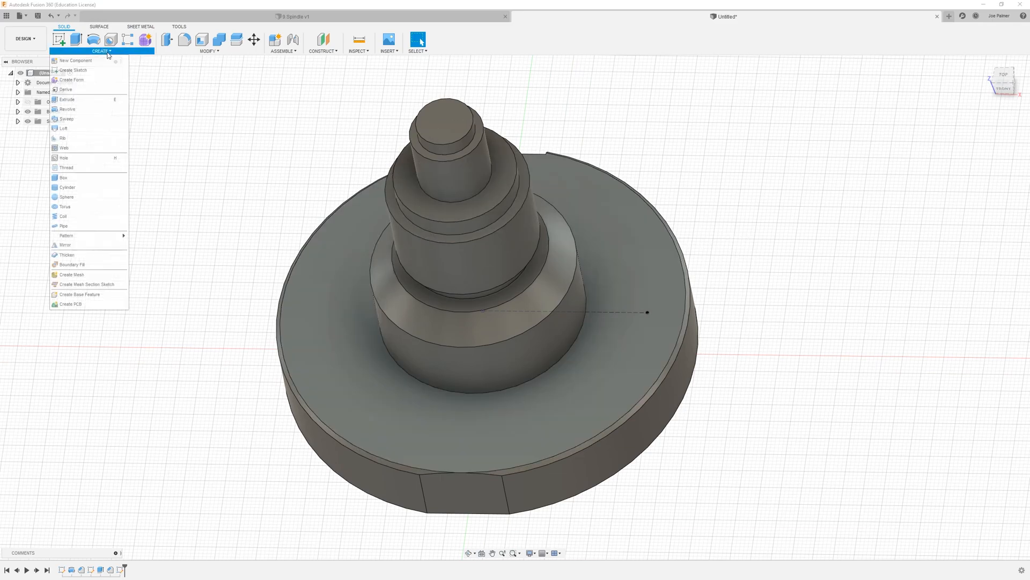
left_click(73, 159)
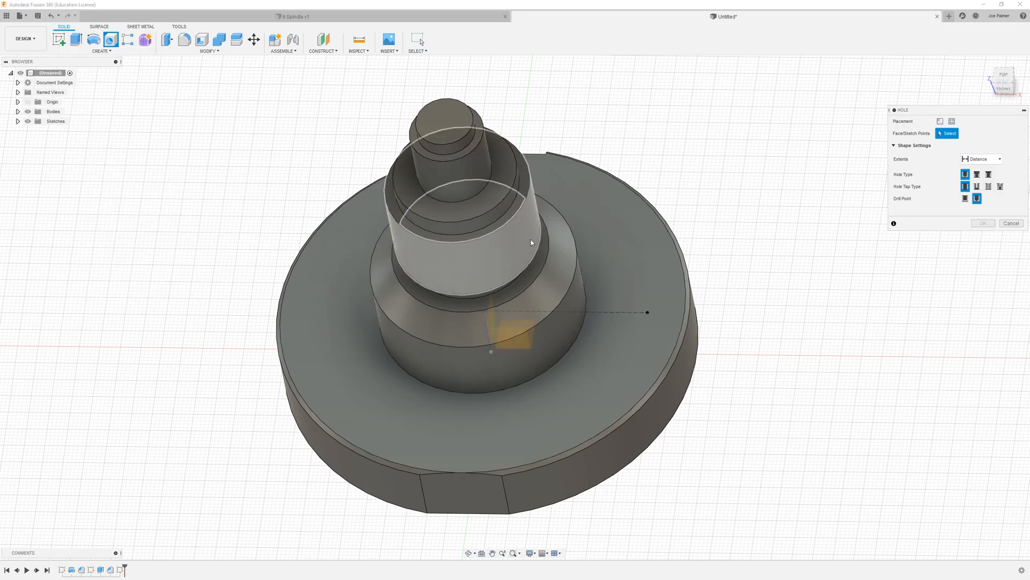
left_click(608, 233)
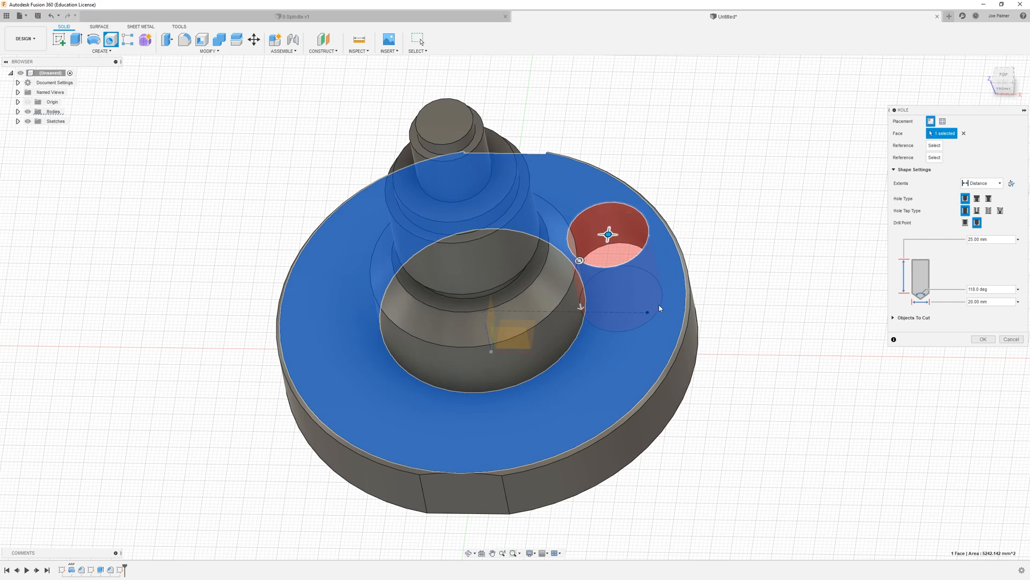
left_click(648, 316)
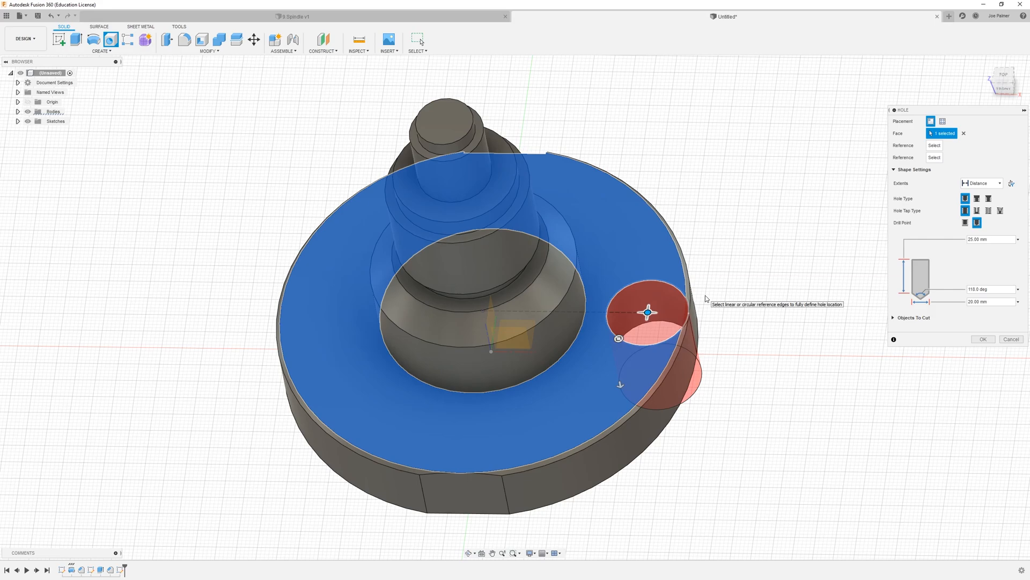
- Define the hole as a 7 mm counterbore with a 12 mm counterbore diameter and 5 mm counterbore depth
left_click(990, 302)
type("7")
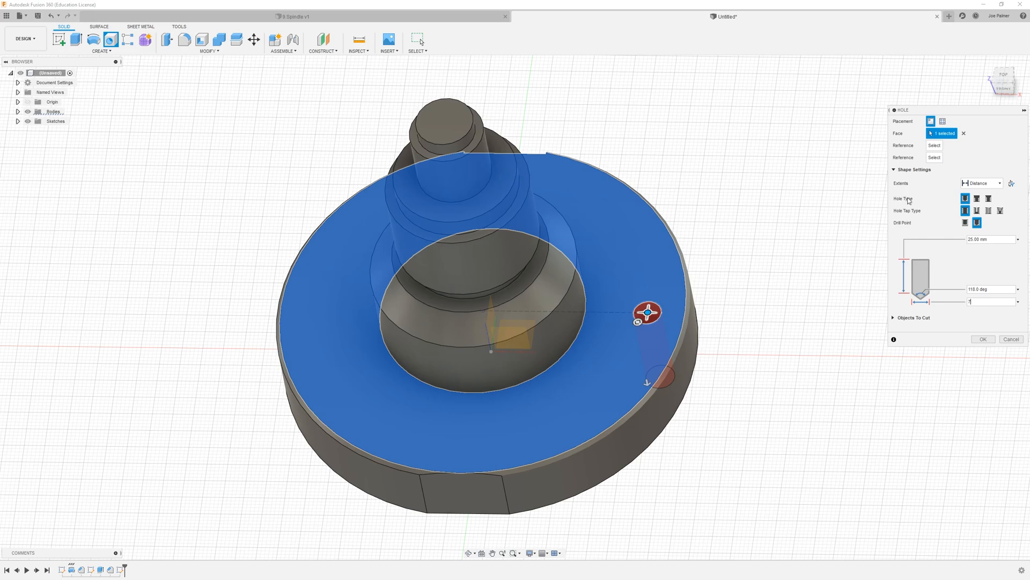
left_click(977, 199)
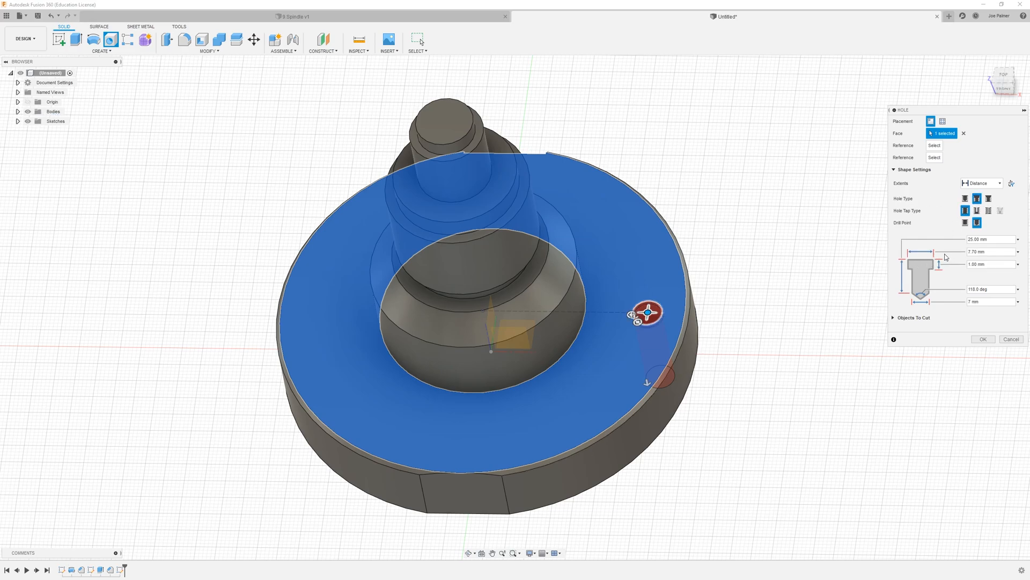
left_click(982, 252)
type("12")
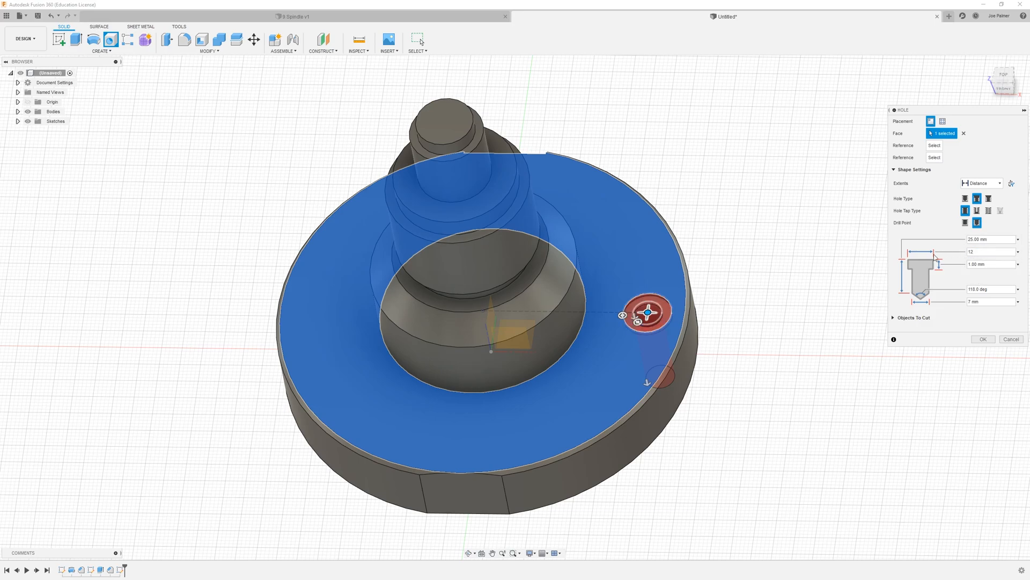
left_click(973, 264)
type("5")
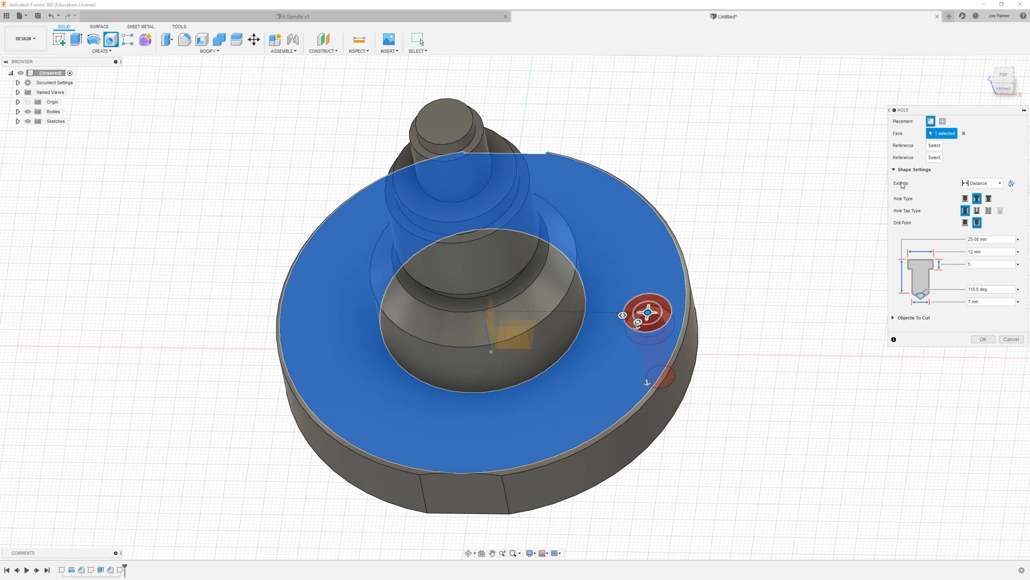
- Set the counterbored hole's extents to All so it cuts through the flange, check it from below and create it
left_click(989, 184)
left_click(973, 214)
middle_click_drag(794, 304, 708, 405, "shift")
scroll(699, 377, "up", 4)
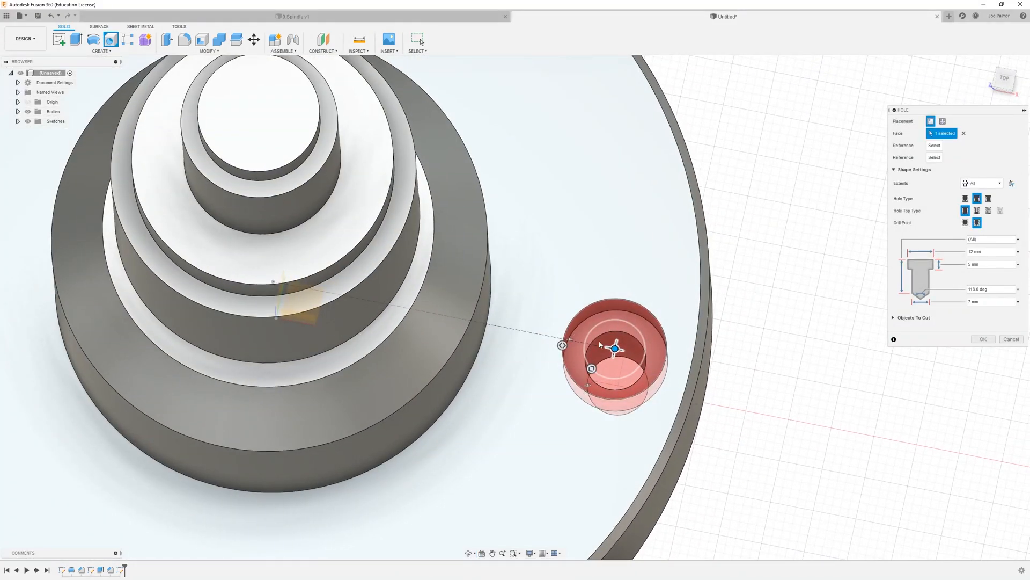
scroll(659, 336, "down", 3)
middle_click_drag(659, 336, 686, 306, "shift")
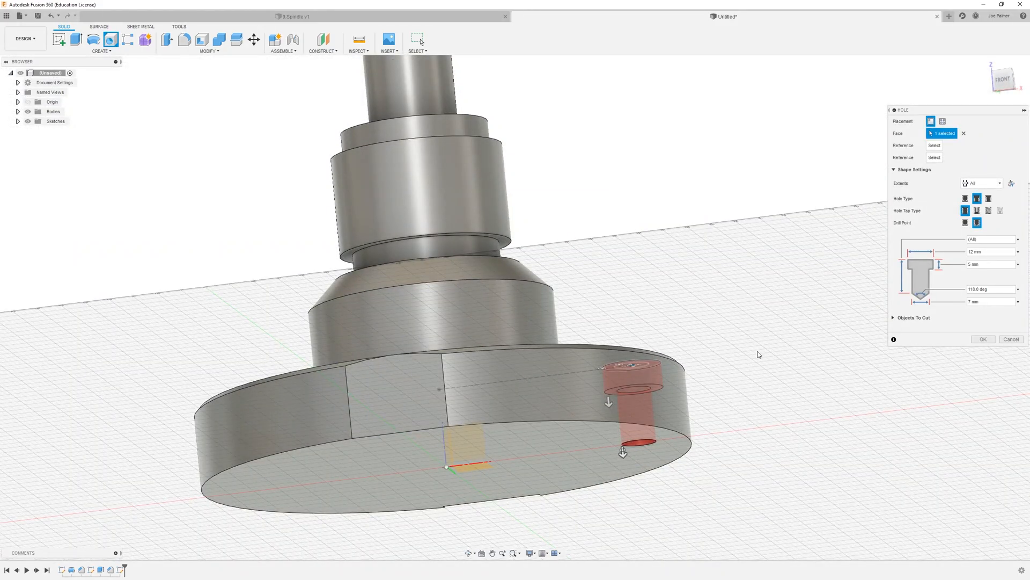
middle_click_drag(802, 341, 744, 377, "shift")
scroll(844, 396, "down", 3)
scroll(843, 395, "up", 3)
scroll(759, 359, "down", 4)
scroll(709, 349, "up", 2)
scroll(714, 349, "up", 6)
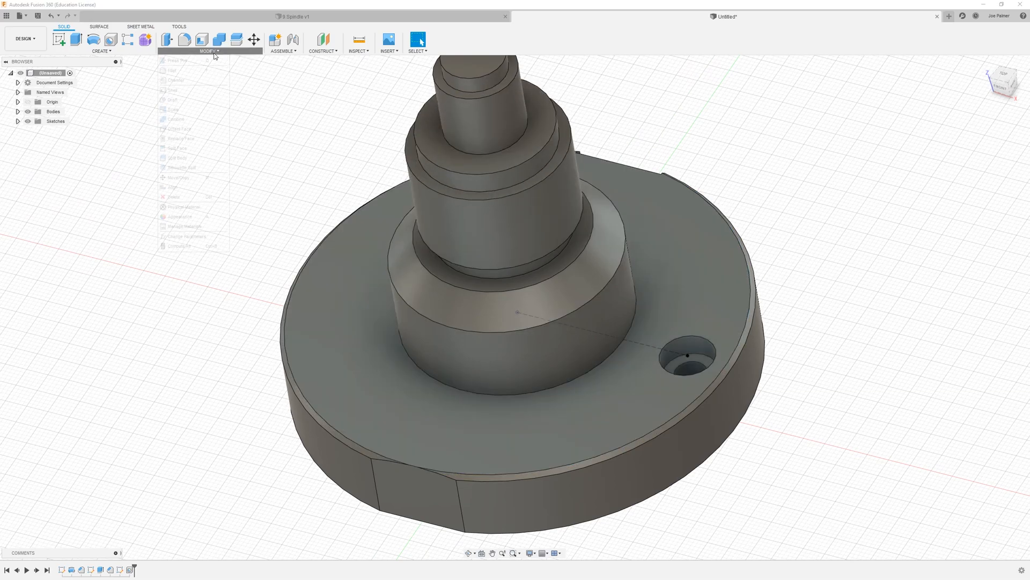
- Start a 0.5 mm constant-radius fillet on the lower and upper inner edges of the neck groove above the cone
left_click(177, 70)
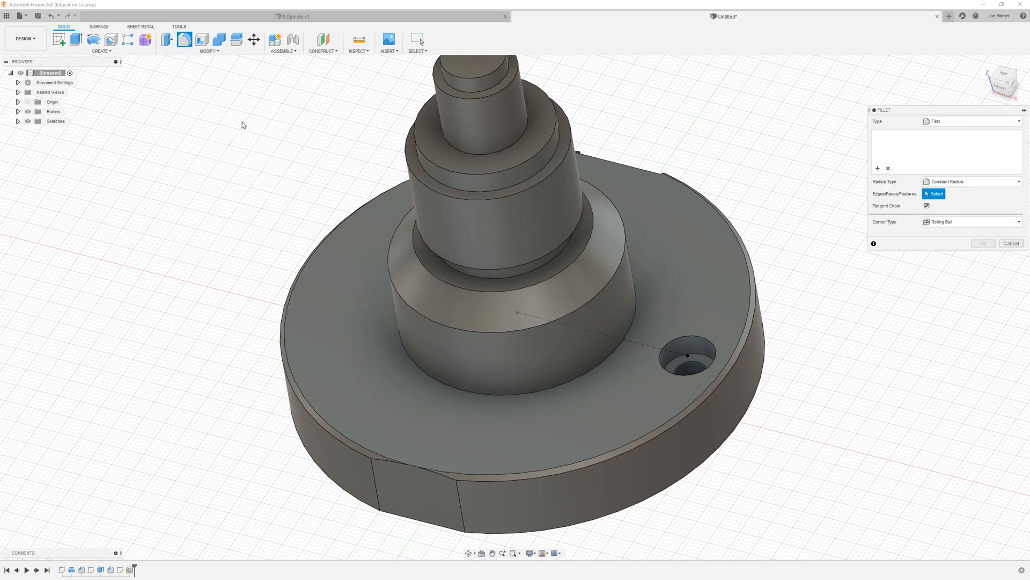
middle_click_drag(615, 396, 572, 262, "shift")
scroll(572, 264, "up", 4)
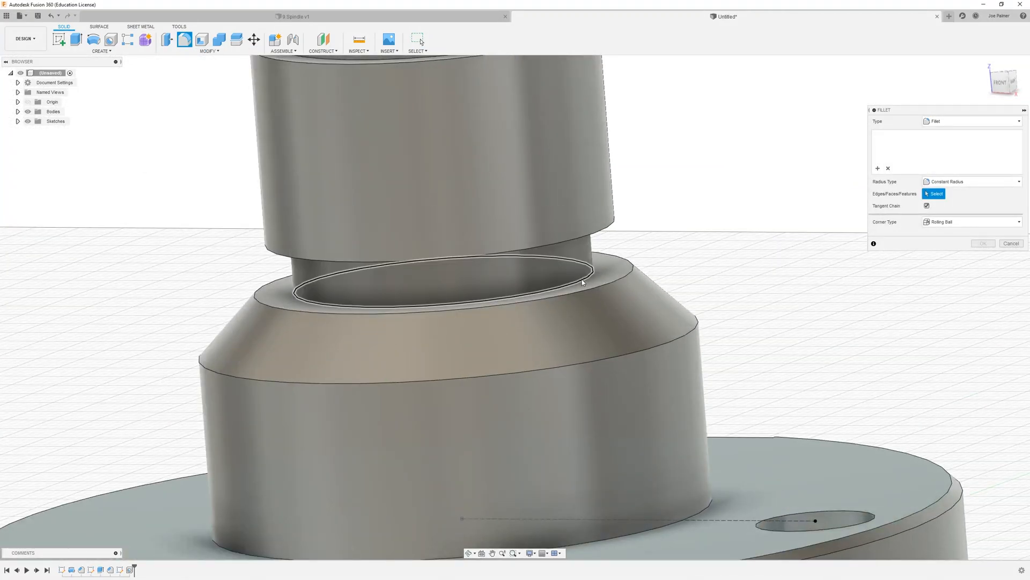
left_click(582, 278)
type("0.5")
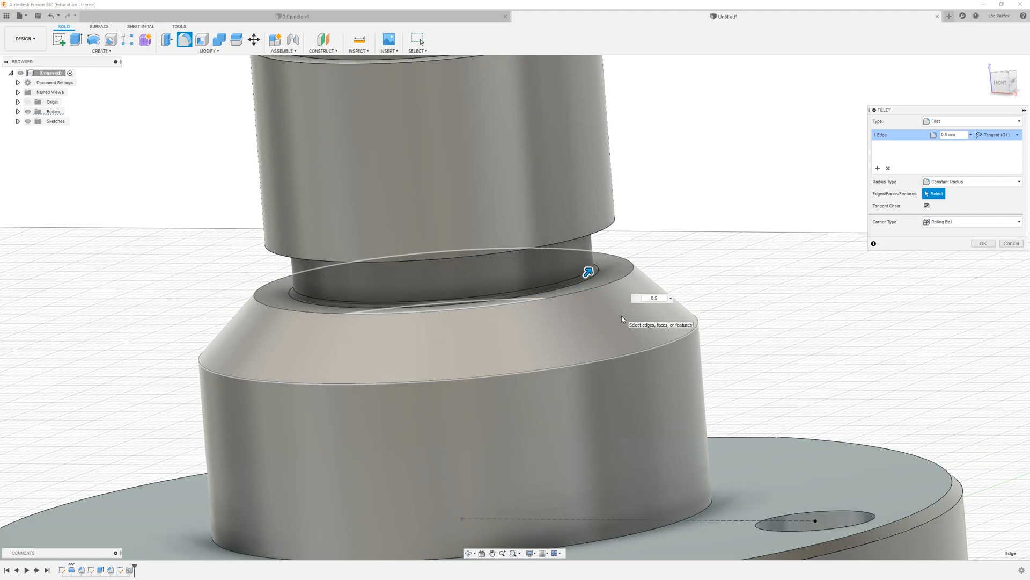
middle_click_drag(623, 316, 569, 270, "shift")
left_click(576, 227)
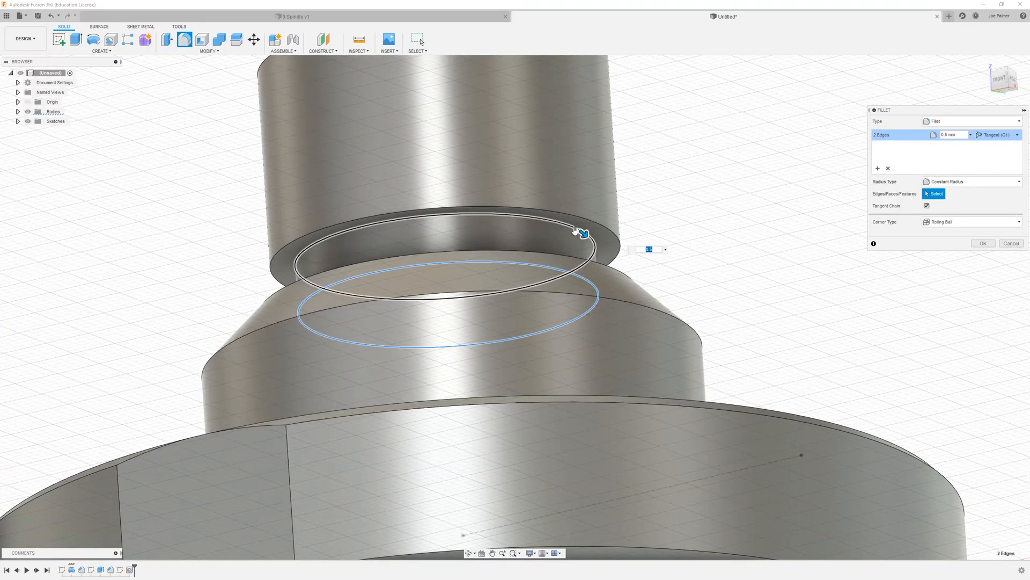
- Add the inner corner edges above the large cylinder and at the base of the narrow upper shaft to the 0.5 mm fillet
scroll(575, 317, "down", 4)
middle_click_drag(603, 230, 595, 286, "shift")
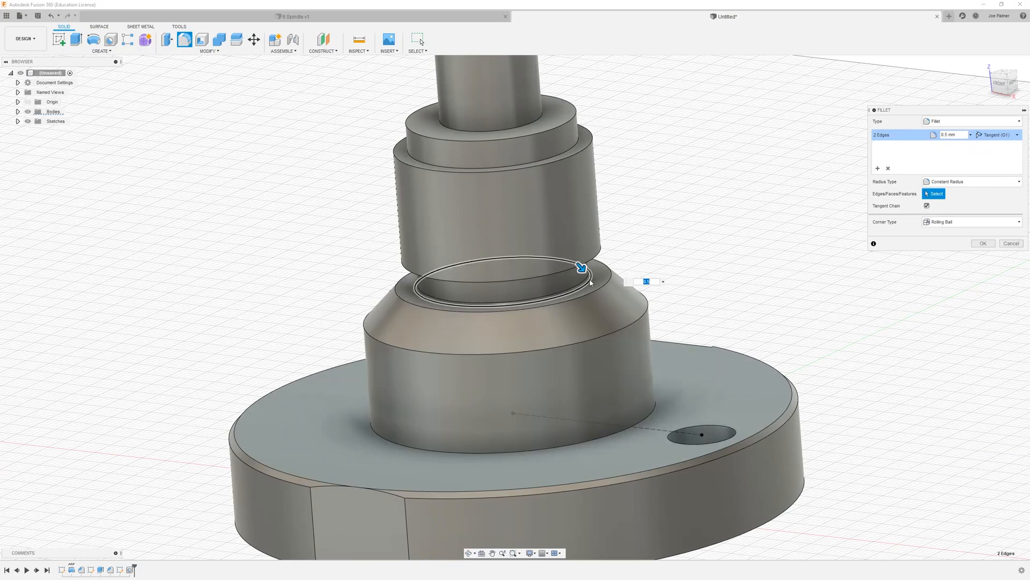
scroll(544, 191, "up", 3)
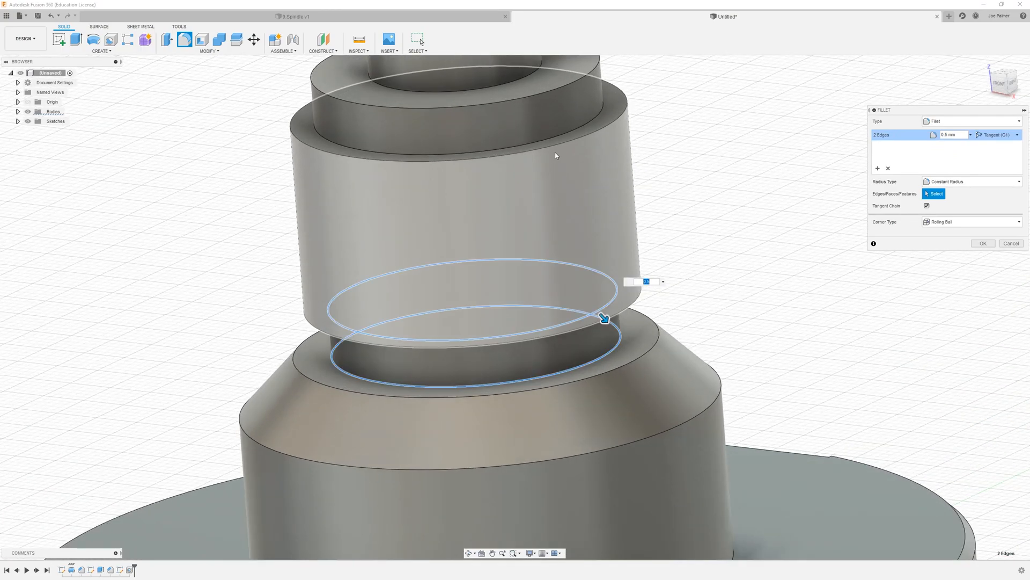
left_click(568, 135)
scroll(614, 336, "down", 4)
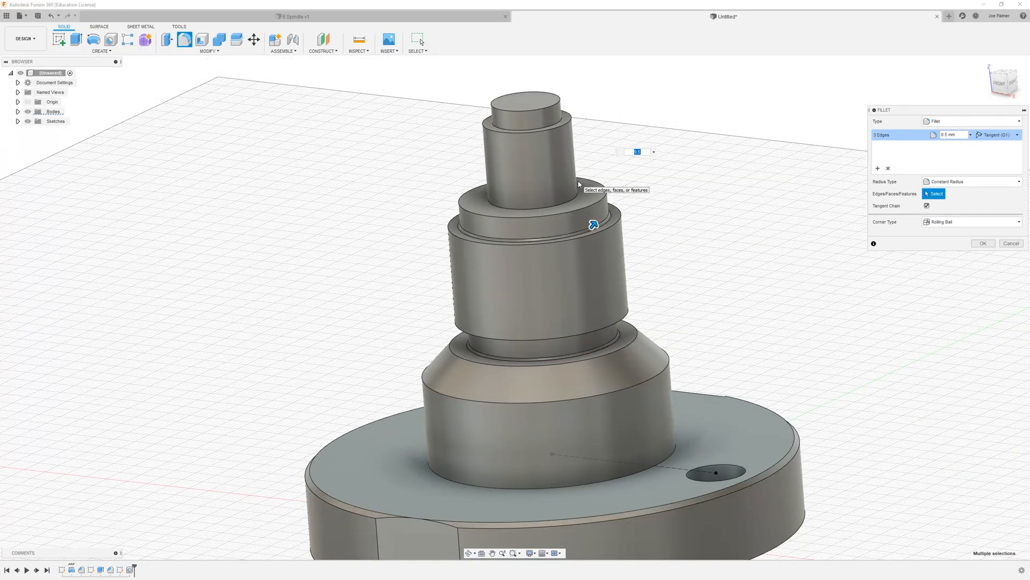
scroll(579, 182, "up", 4)
left_click(573, 214)
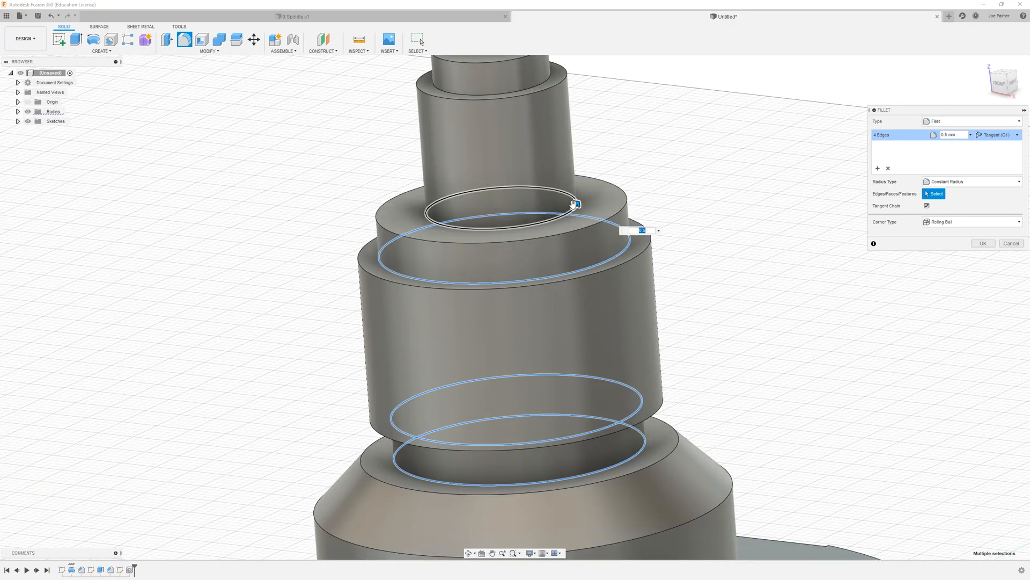
- Add the inner corner edge at the base of the spindle's tip and create the 0.5 mm fillet
scroll(571, 206, "down", 4)
scroll(571, 205, "up", 3)
left_click(564, 178)
scroll(569, 193, "down", 4)
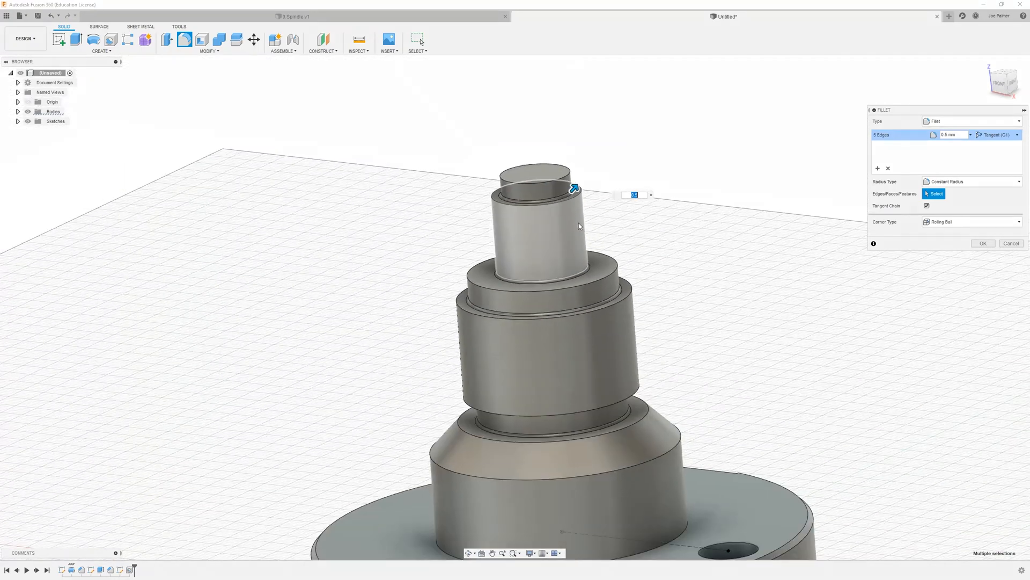
scroll(584, 320, "up", 4)
middle_click_drag(567, 253, 643, 277, "shift")
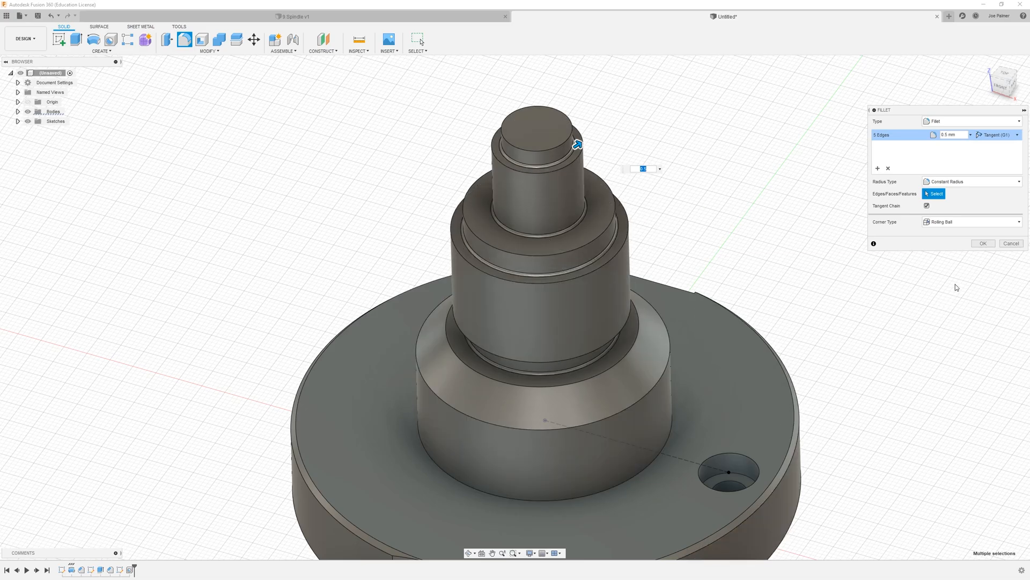
left_click(982, 243)
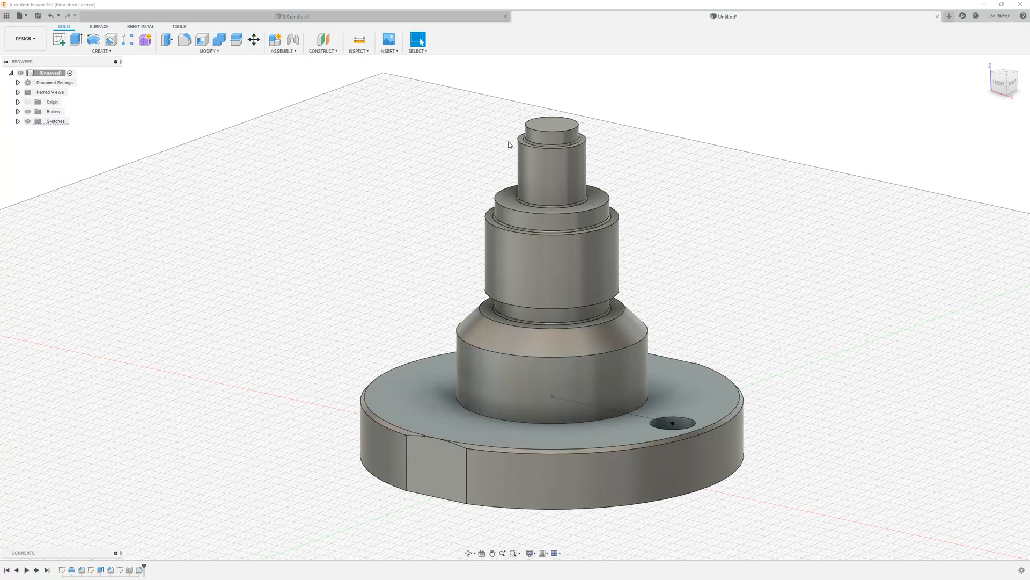
- Chamfer the top outer edge of the spindle's tip with an equal distance of 1 mm
left_click(215, 54)
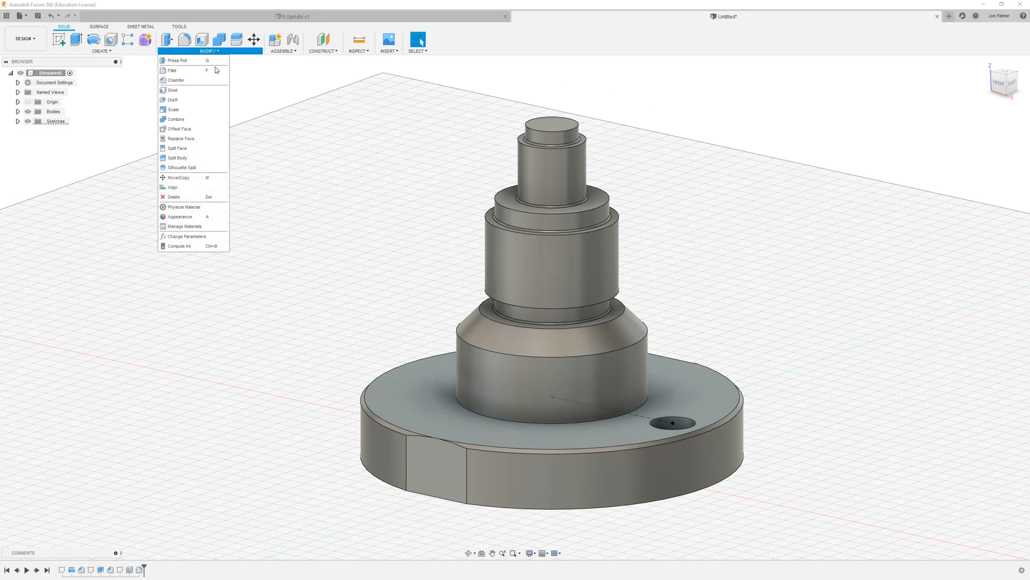
left_click(185, 80)
scroll(520, 177, "up", 2)
scroll(562, 167, "up", 2)
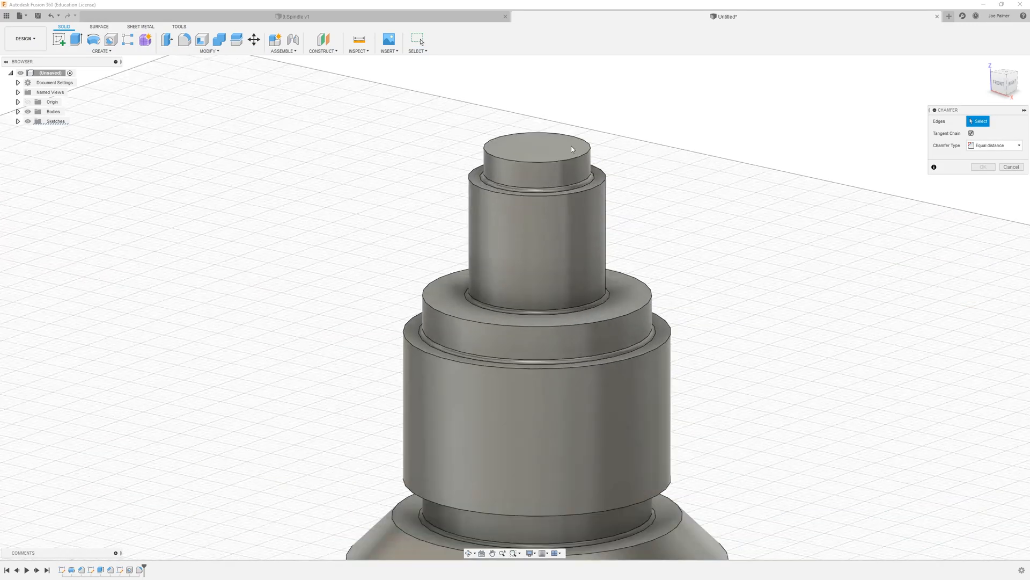
left_click(580, 157)
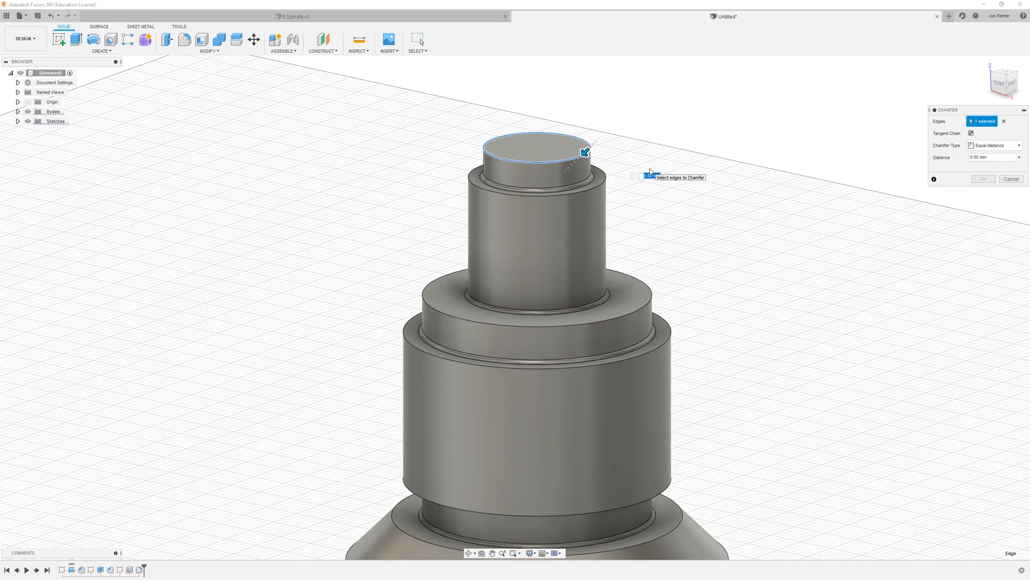
type("1")
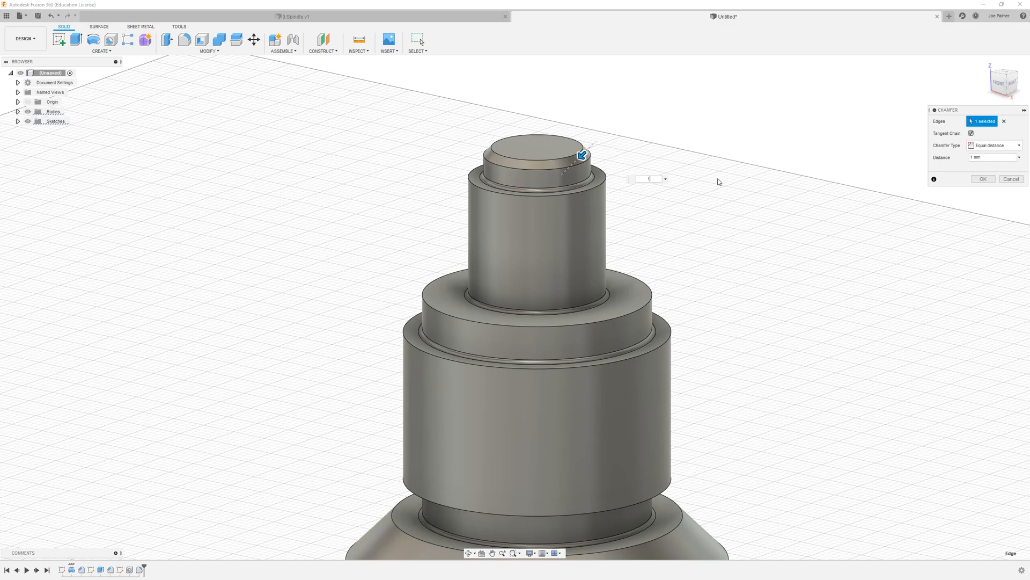
left_click(982, 179)
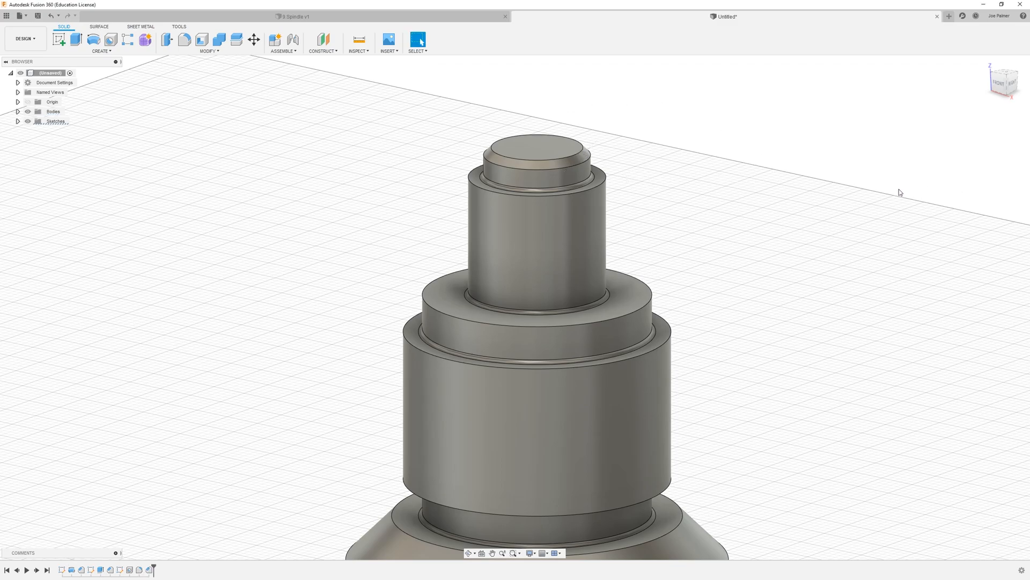
- Compare the modelled spindle with the reference spindle design, examining the steps, neck groove, flange flat and hole in both
scroll(682, 150, "down", 3)
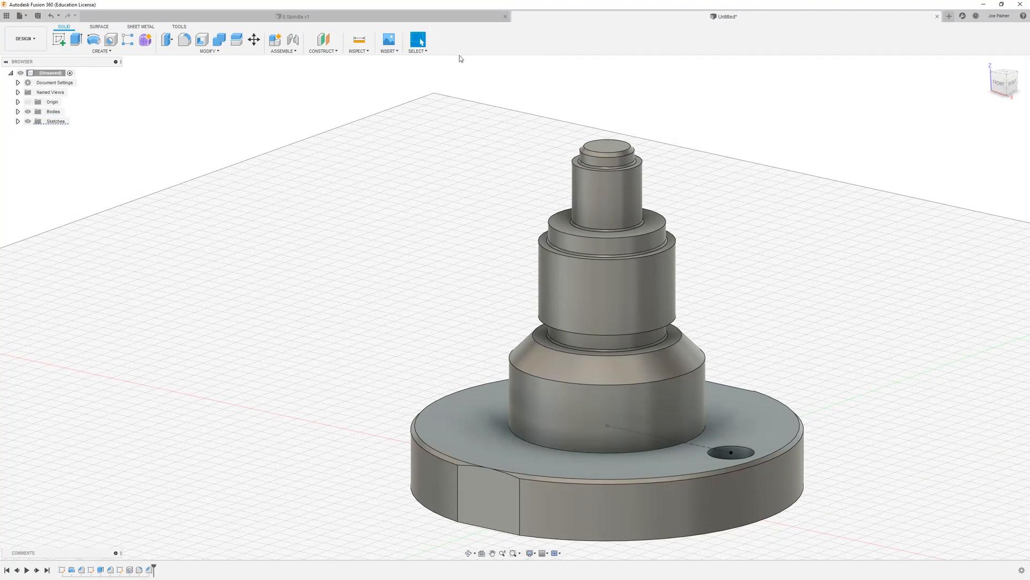
left_click(442, 25)
mouse_move(610, 226)
middle_mouse_down("shift")
mouse_move(616, 200)
mouse_move(616, 227)
middle_mouse_up("shift")
scroll(580, 209, "up", 2)
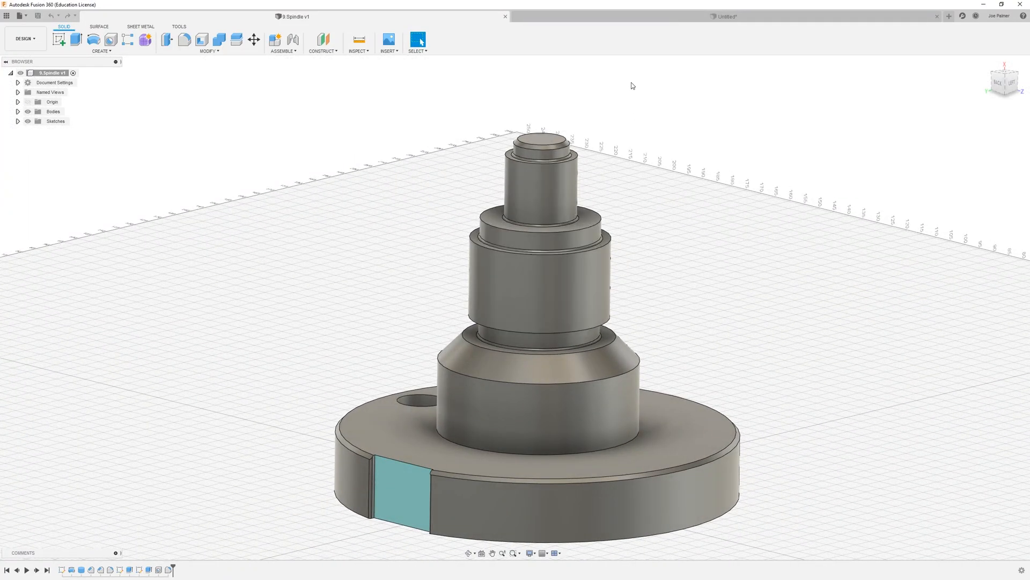
left_click(668, 17)
middle_click_drag(666, 183, 736, 226, "shift")
scroll(453, 207, "down", 3)
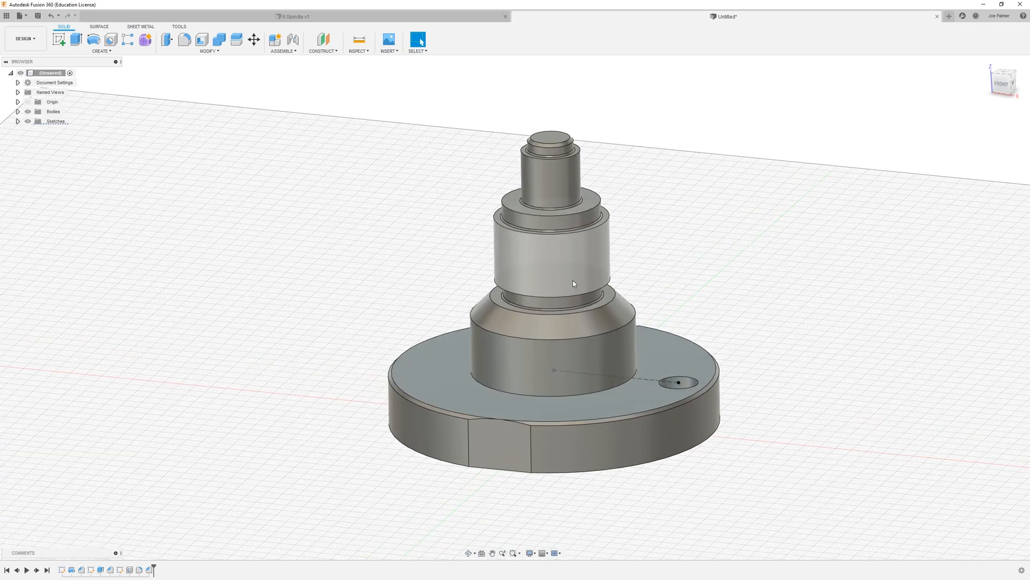
scroll(573, 282, "up", 2)
middle_click_drag(572, 282, 628, 292, "shift")
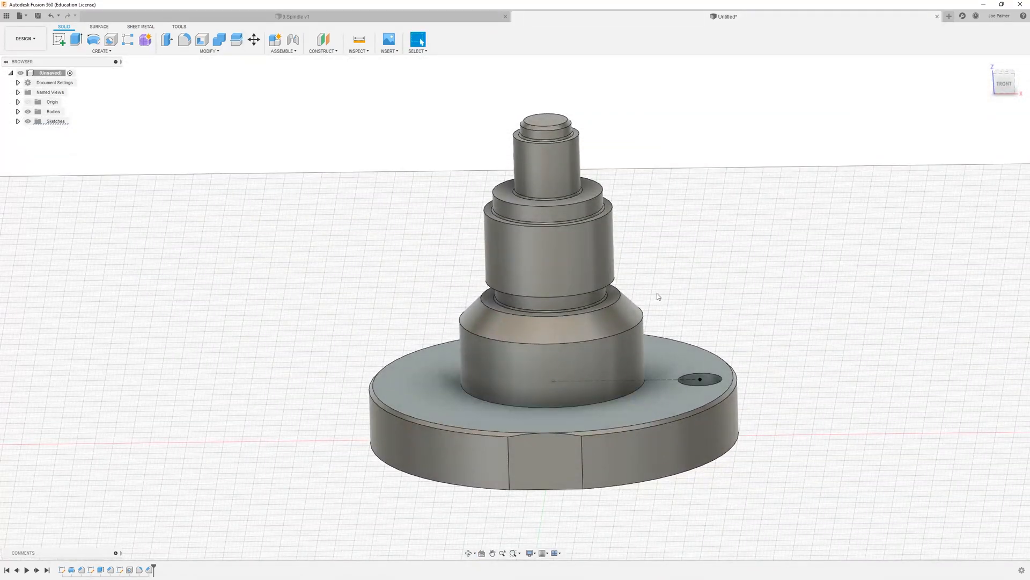